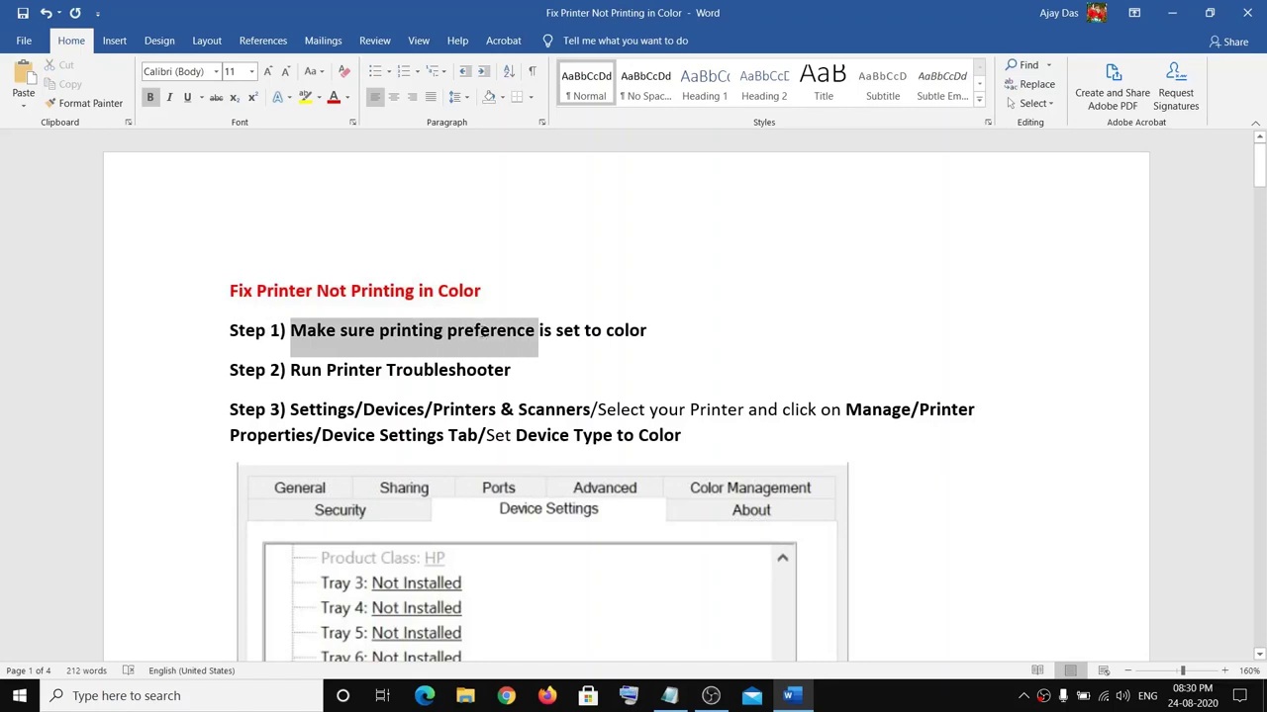
Step: From the Word document's print settings, check the Color option under Paper/Quality in the Adobe PDF printer properties and accept them
left_click(395, 240)
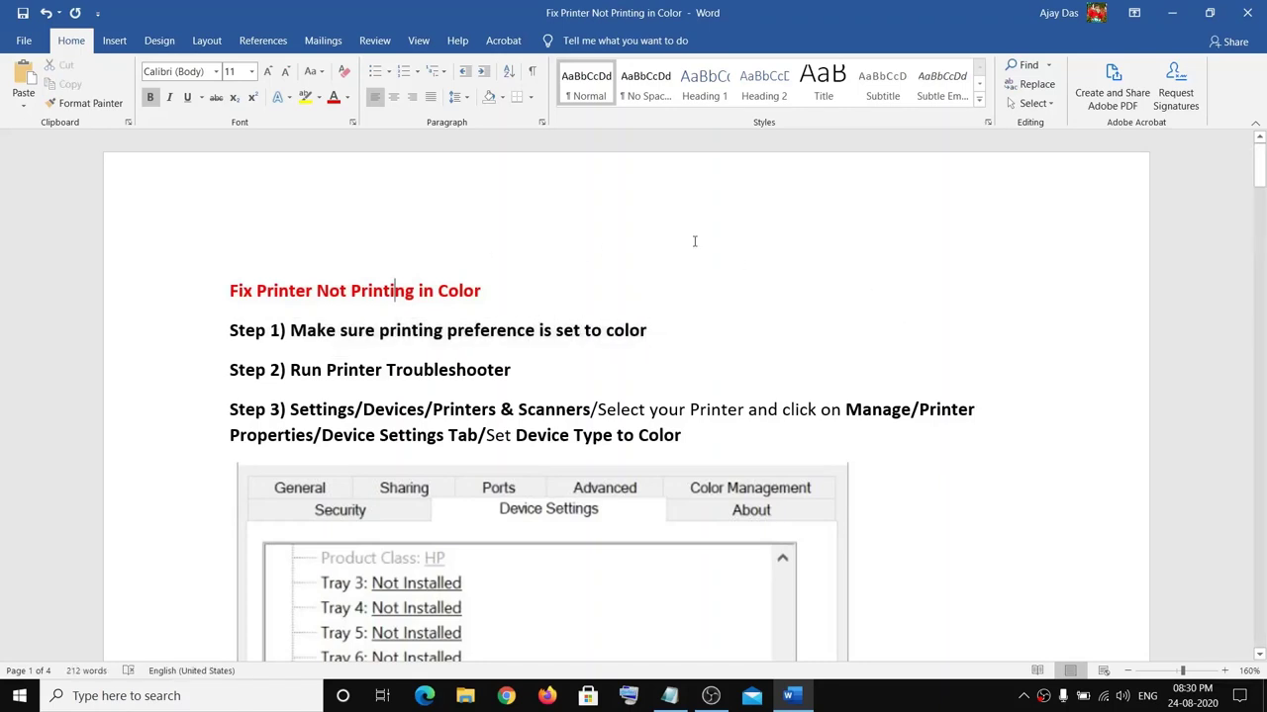
left_click(23, 41)
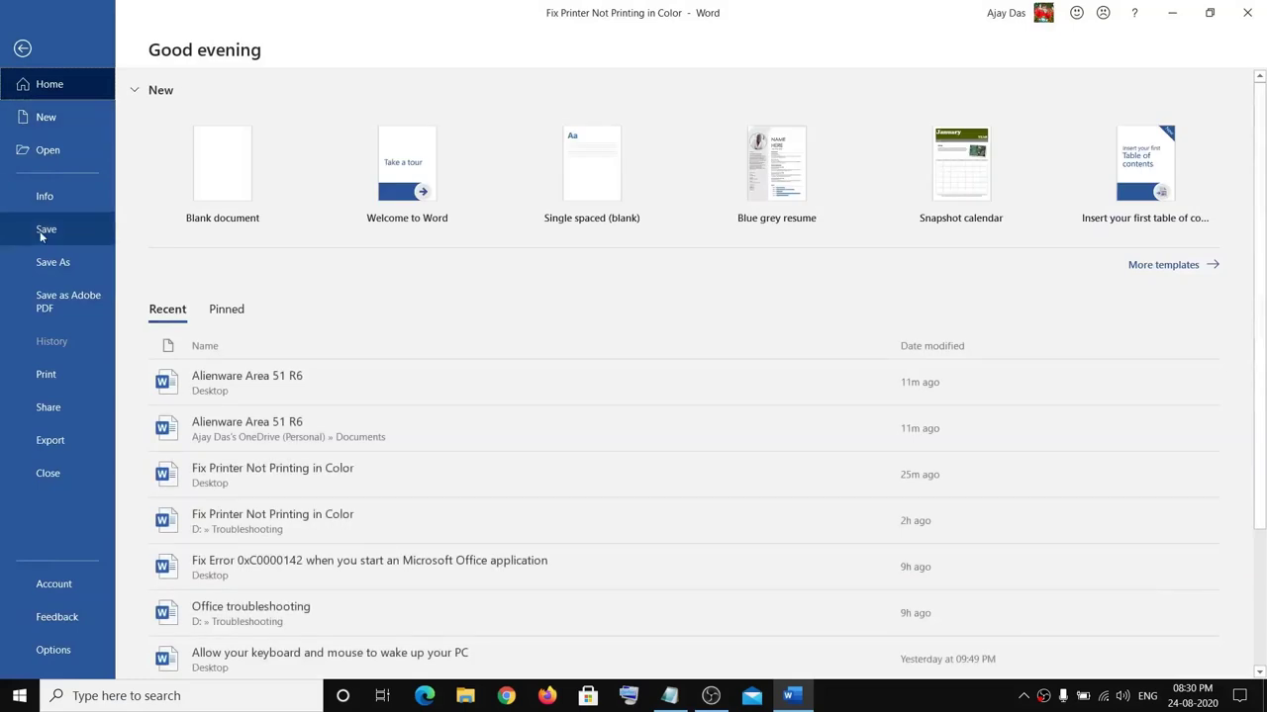
left_click(46, 374)
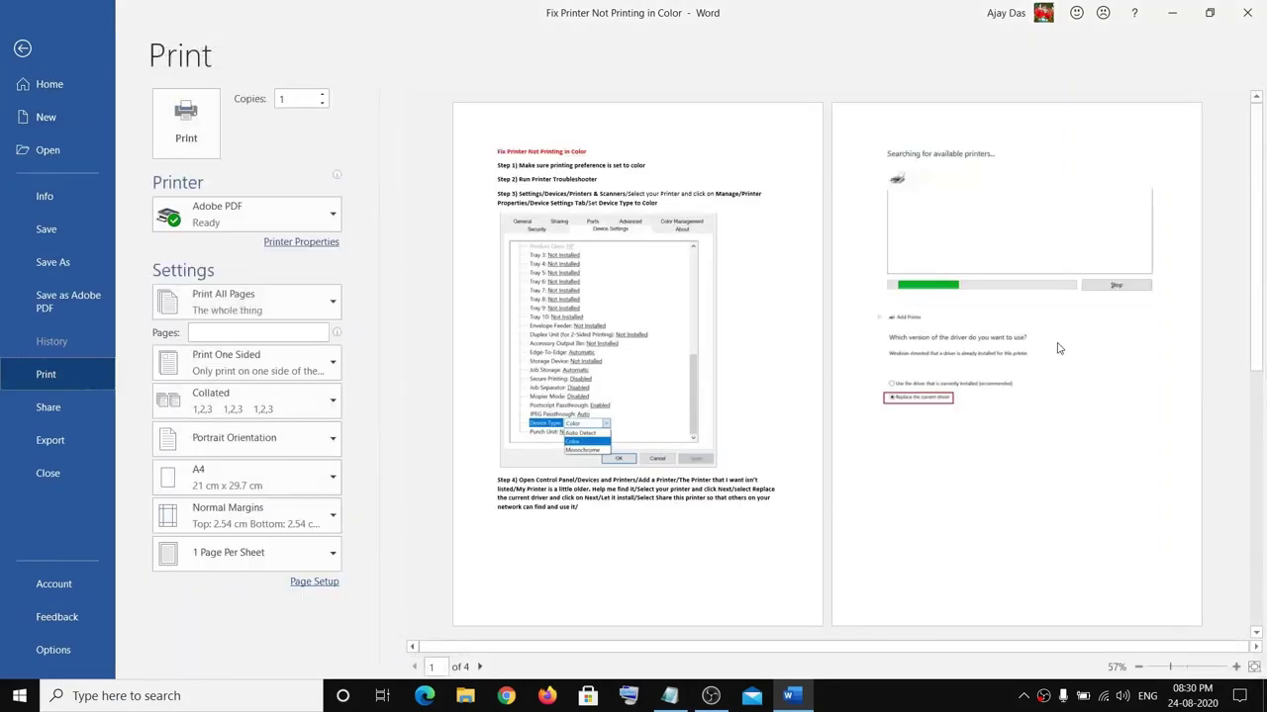
left_click(319, 245)
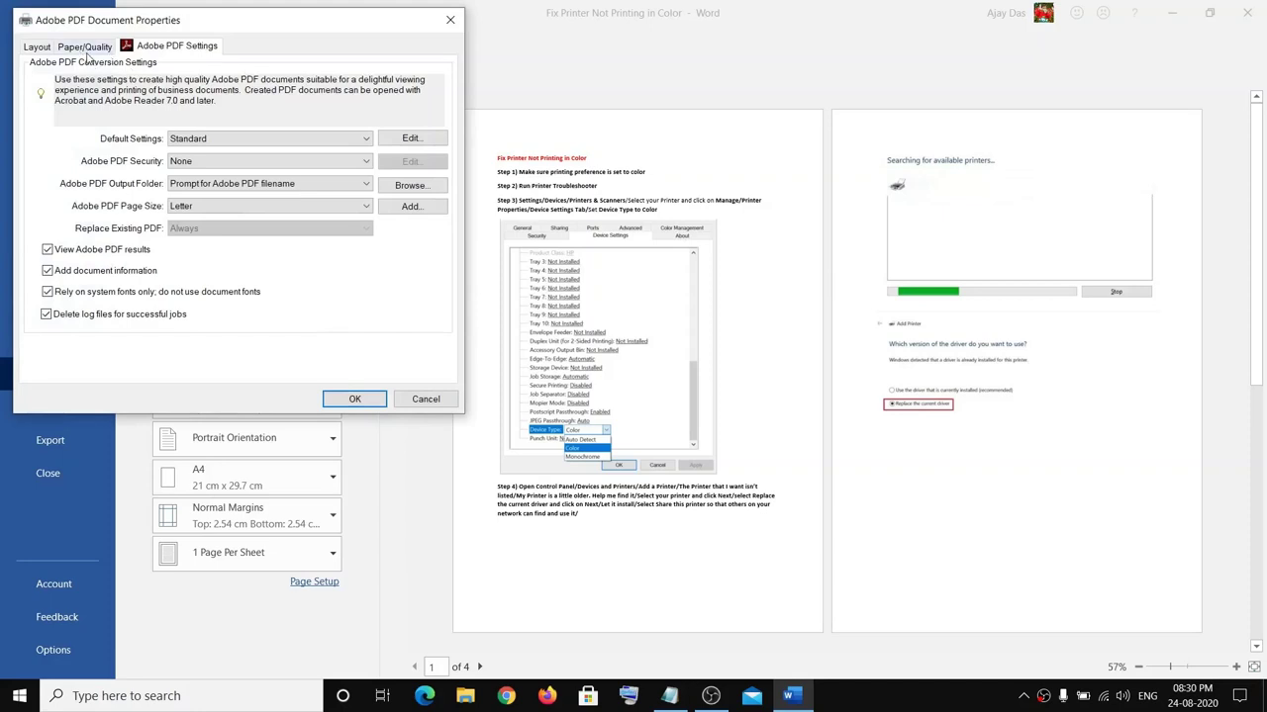
left_click(86, 47)
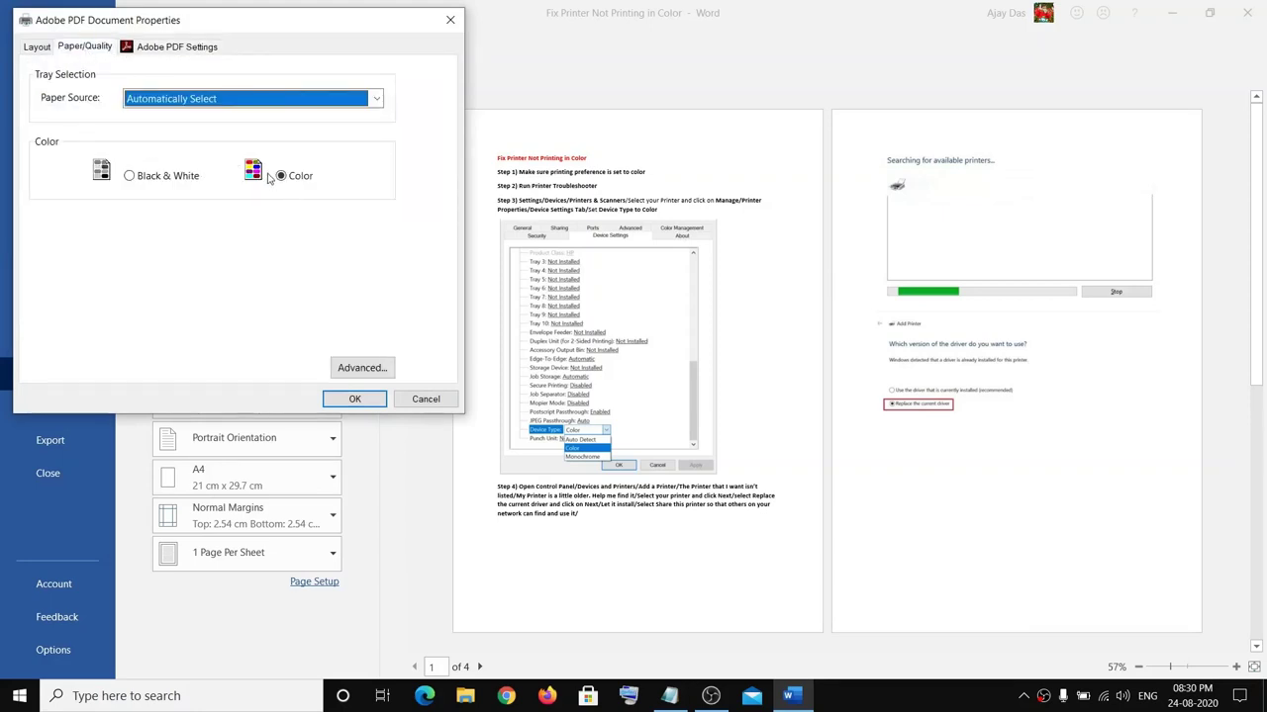
left_click(355, 399)
left_click(48, 57)
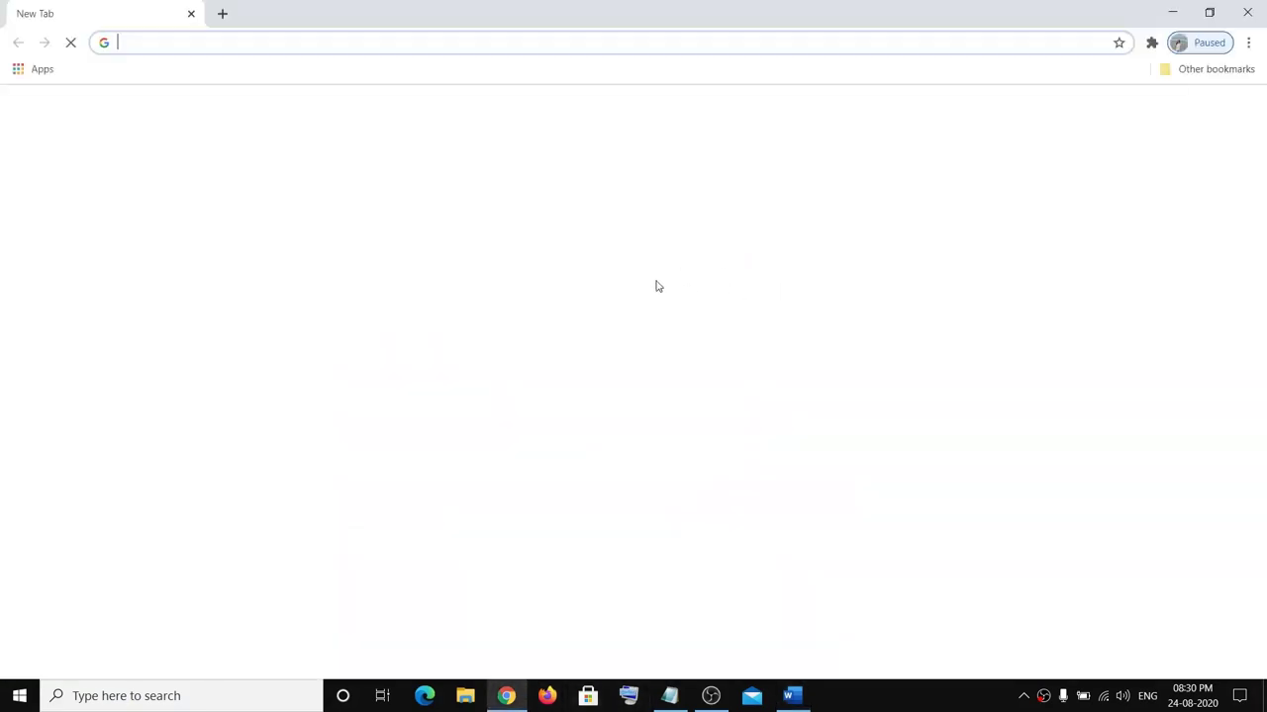
Step: In Chrome, open the print settings for the new tab page and set the color option to Color
right_click(858, 255)
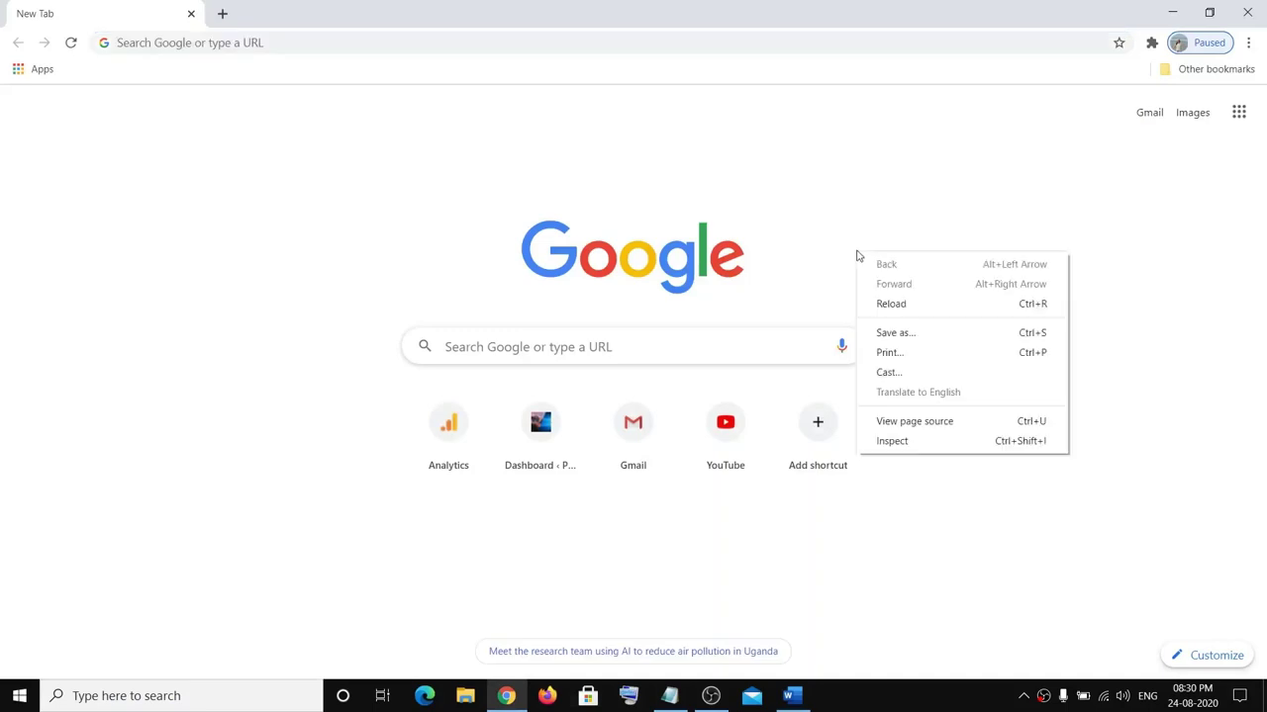
left_click(905, 356)
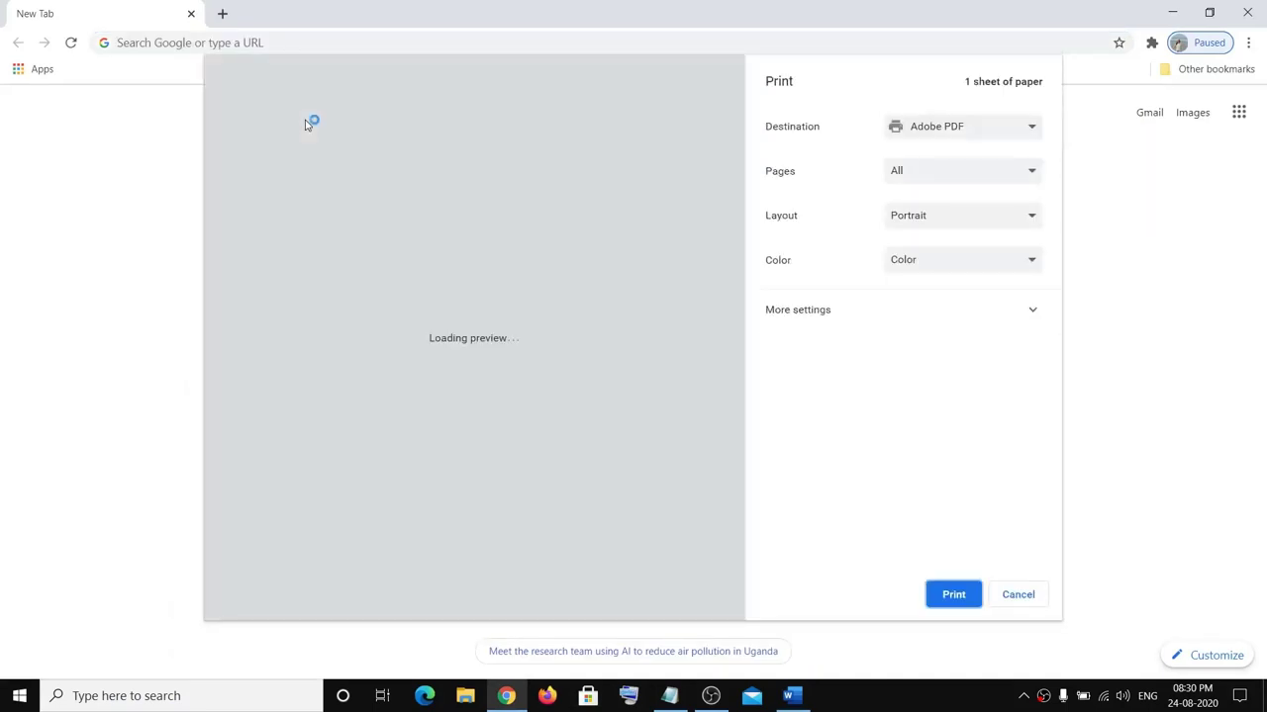
left_click(925, 267)
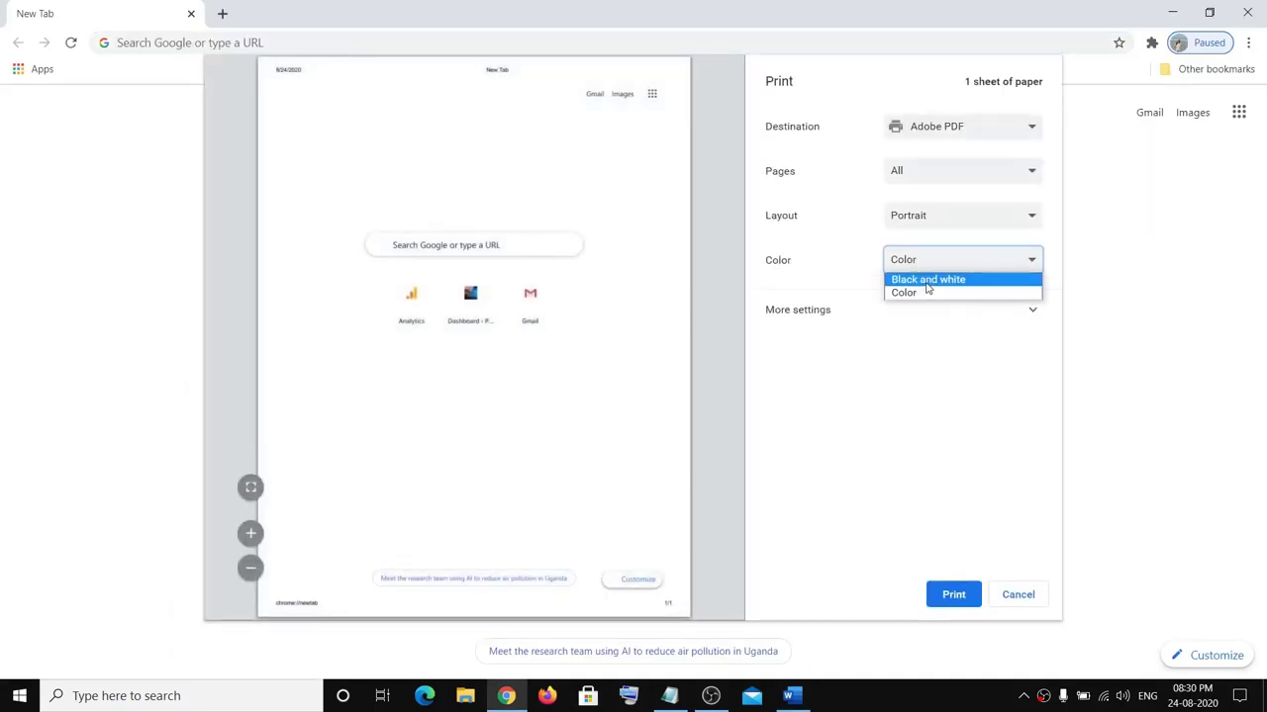
left_click(915, 294)
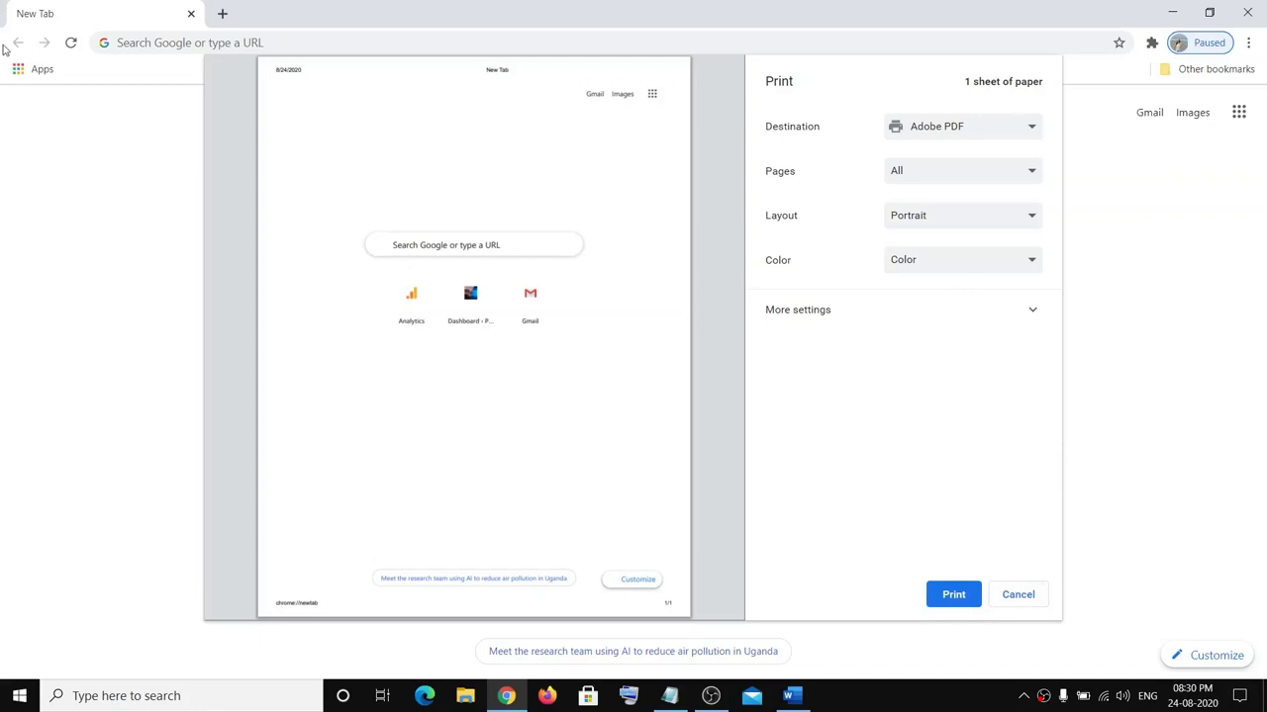
Step: Highlight "Run Printer Troubleshooter" in the Word guide and select the Printer troubleshooter under Additional troubleshooters in Windows Settings
left_click(789, 696)
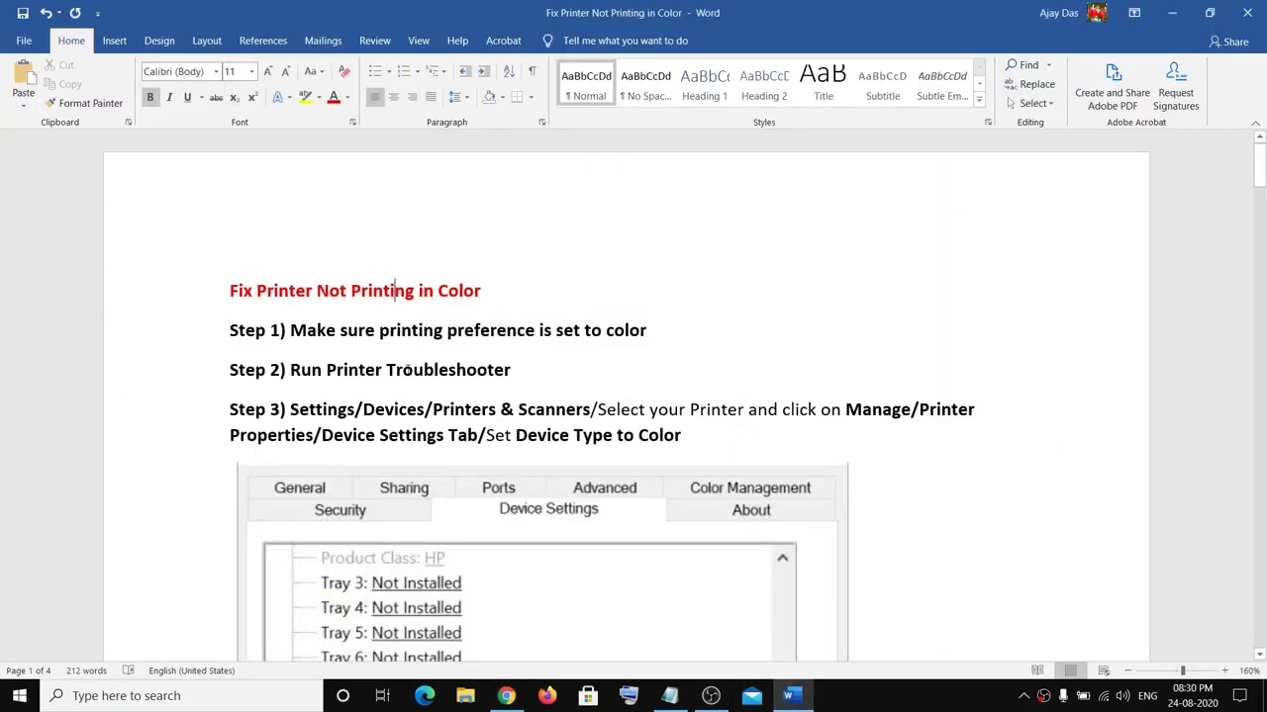
left_click_drag(291, 372, 511, 372)
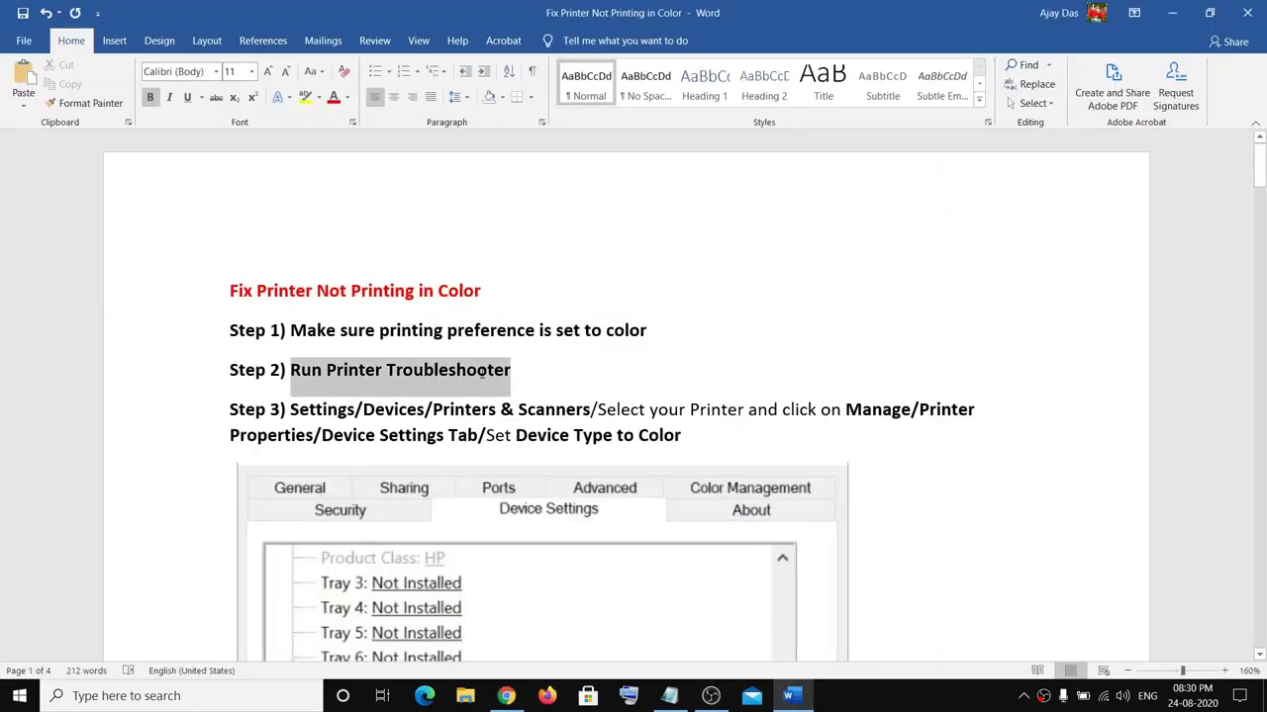
left_click(19, 696)
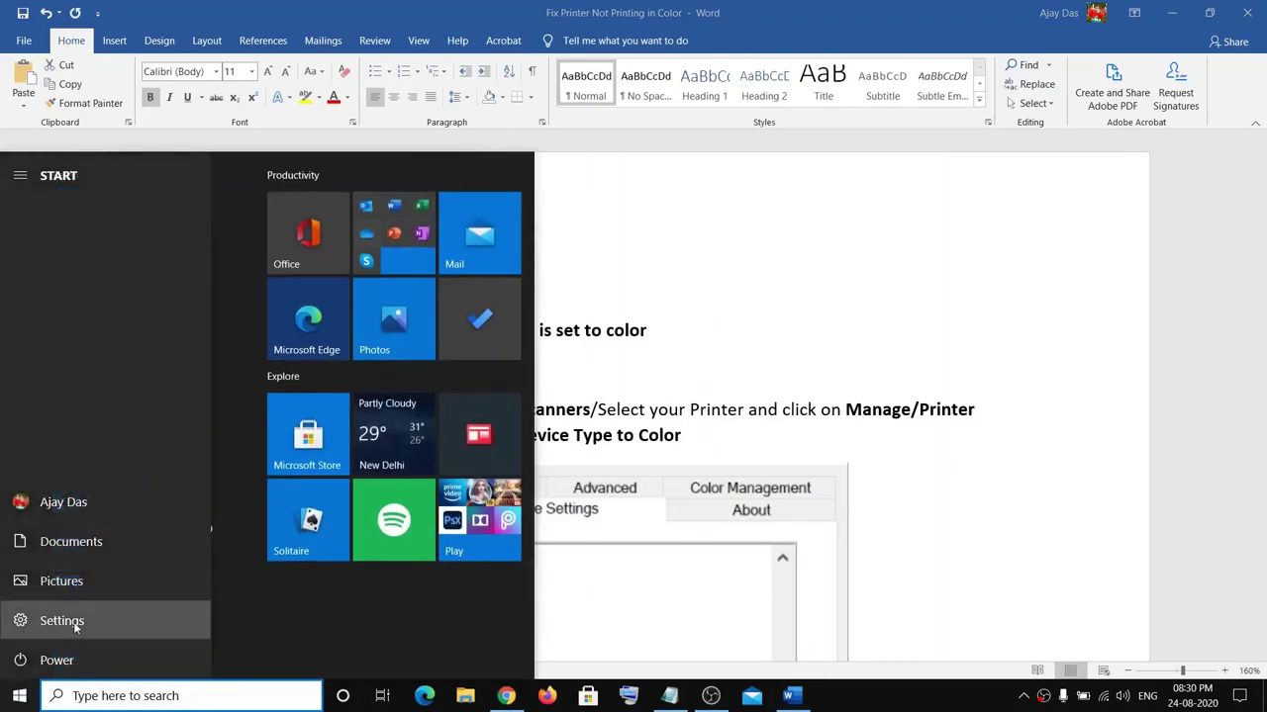
left_click(57, 623)
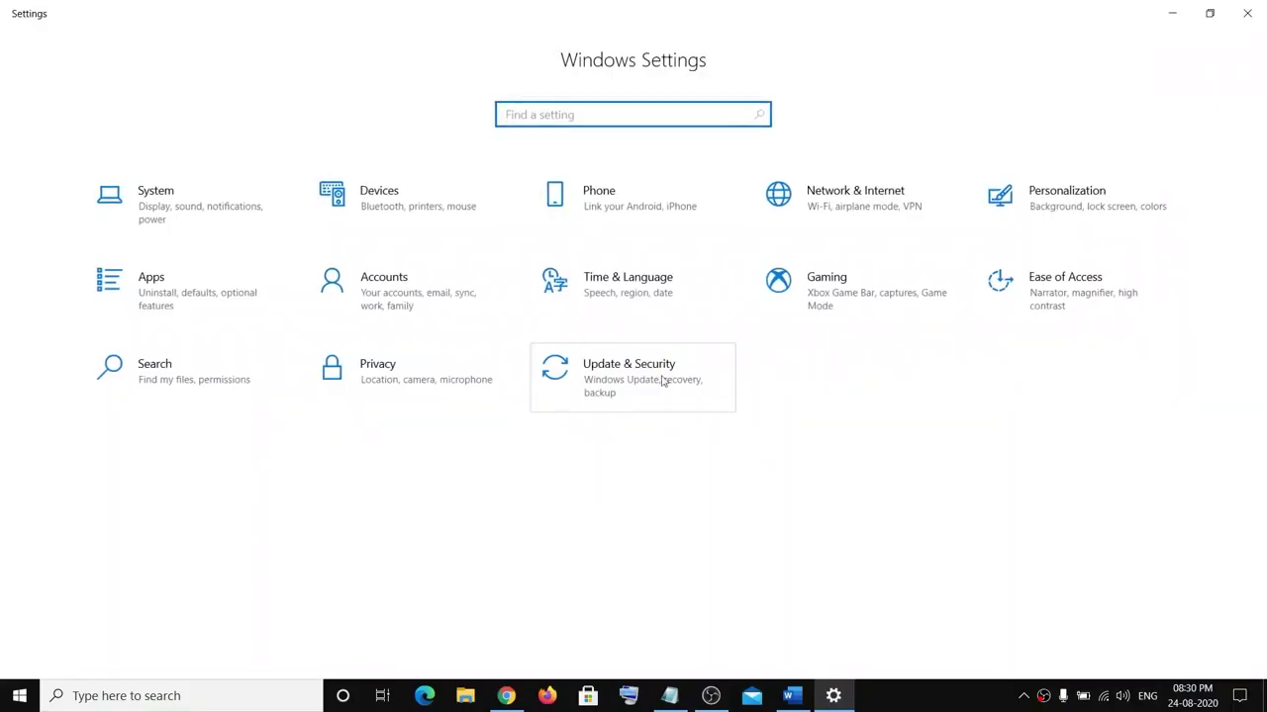
left_click(654, 385)
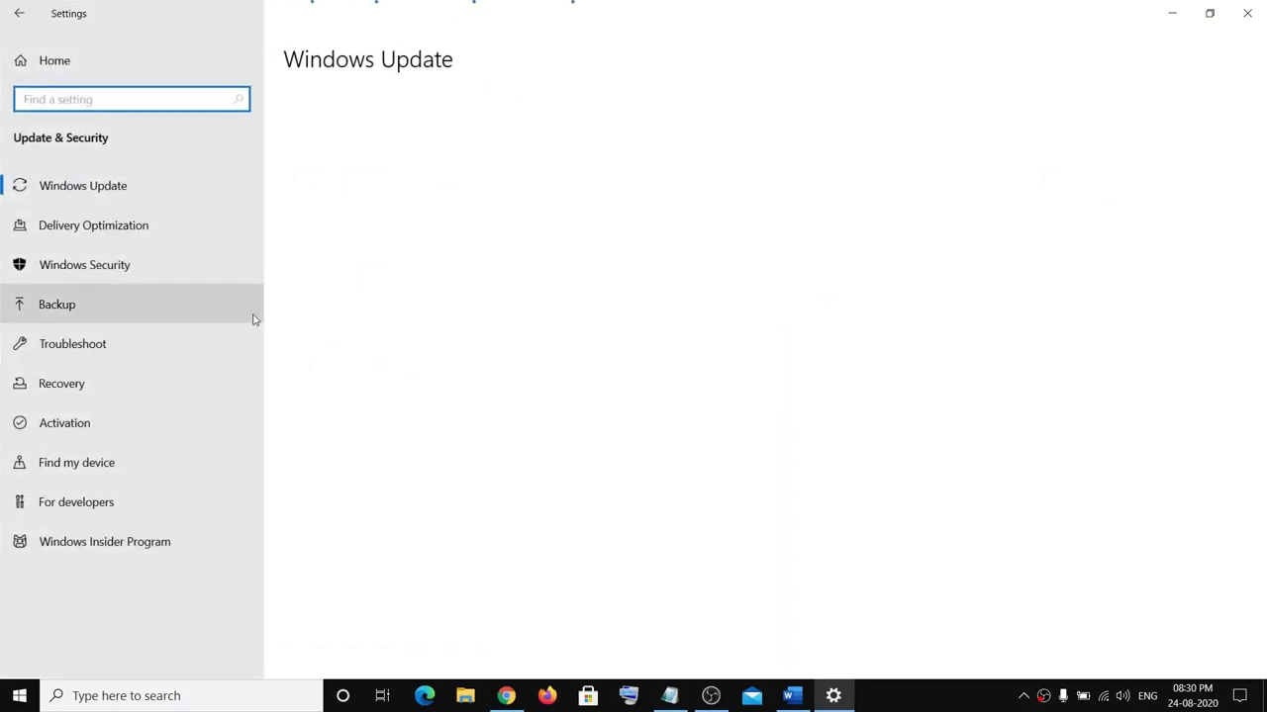
left_click(101, 352)
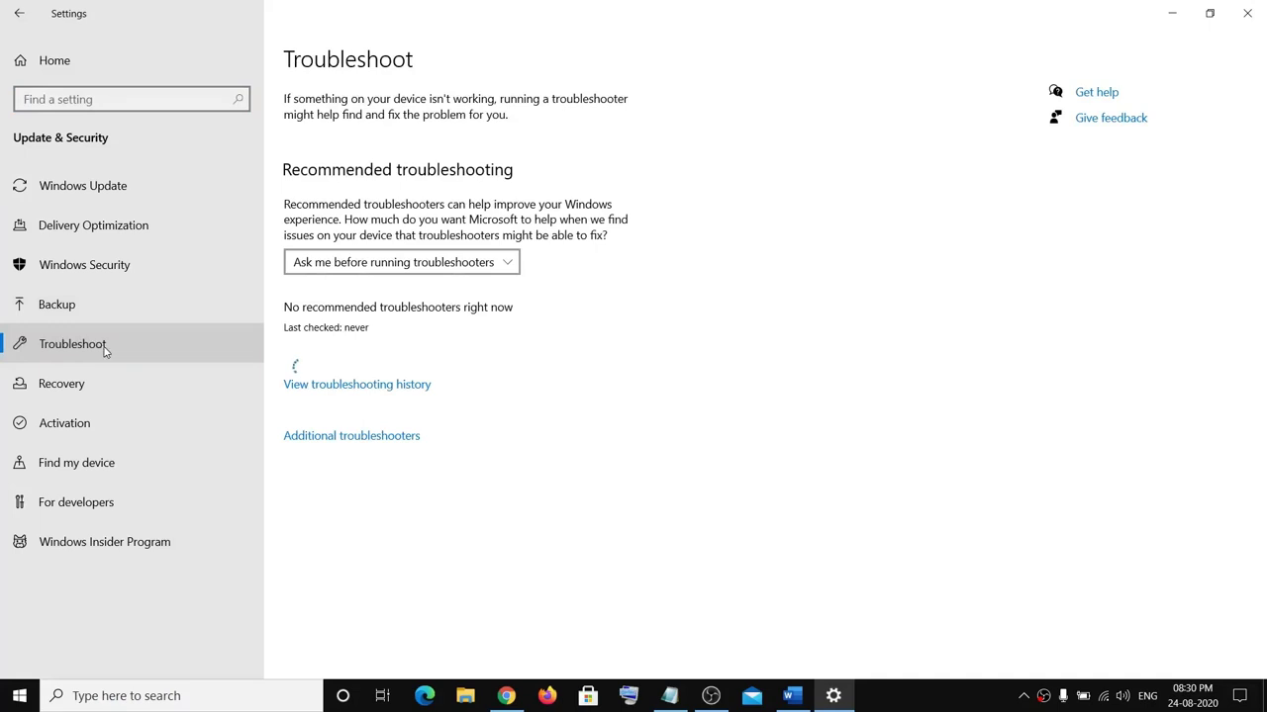
left_click(368, 439)
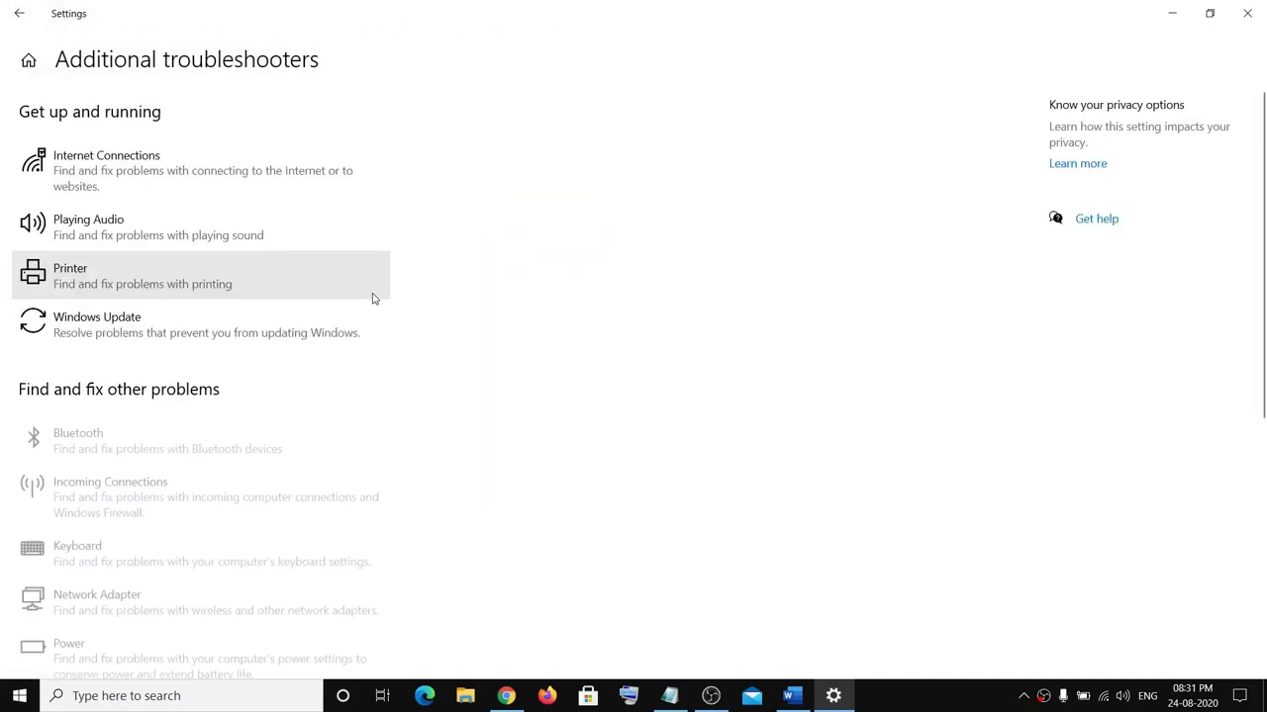
left_click(77, 285)
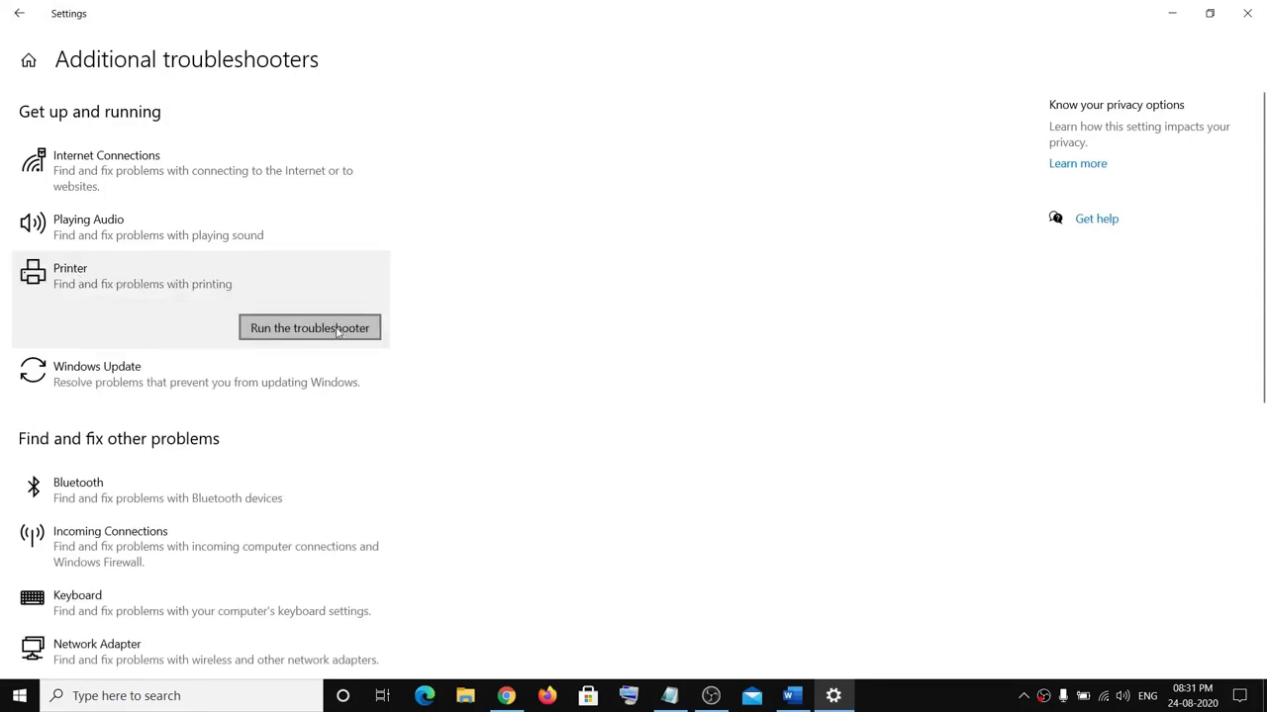
left_click(1171, 14)
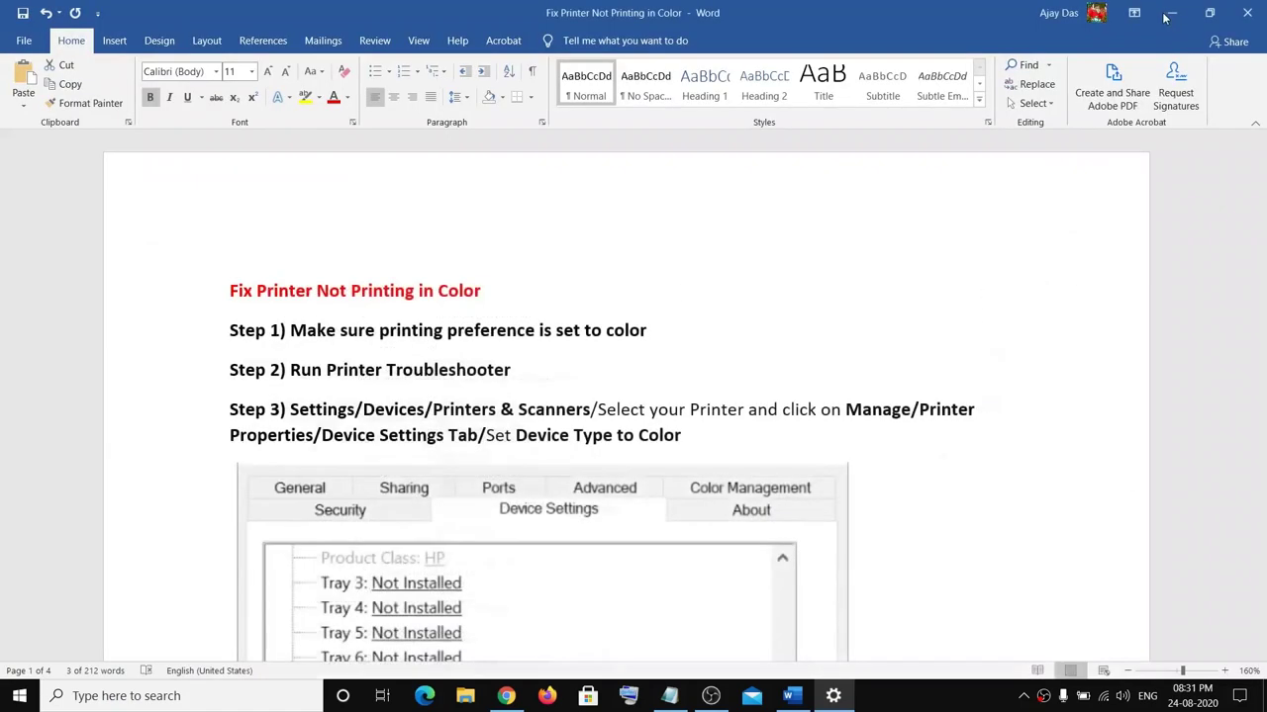
Step: Highlight "Settings/" in Step 3 of the Word guide and open the Printers & scanners page in Windows Settings
left_click(350, 412)
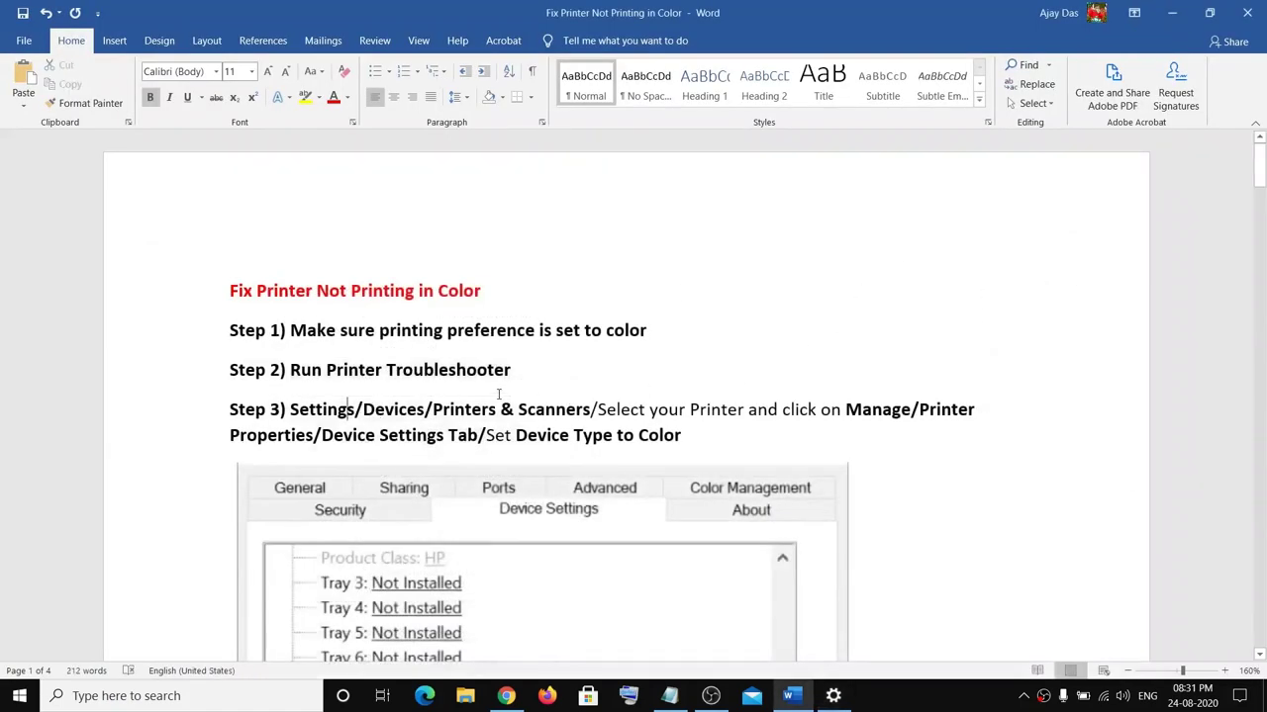
double_click(346, 412)
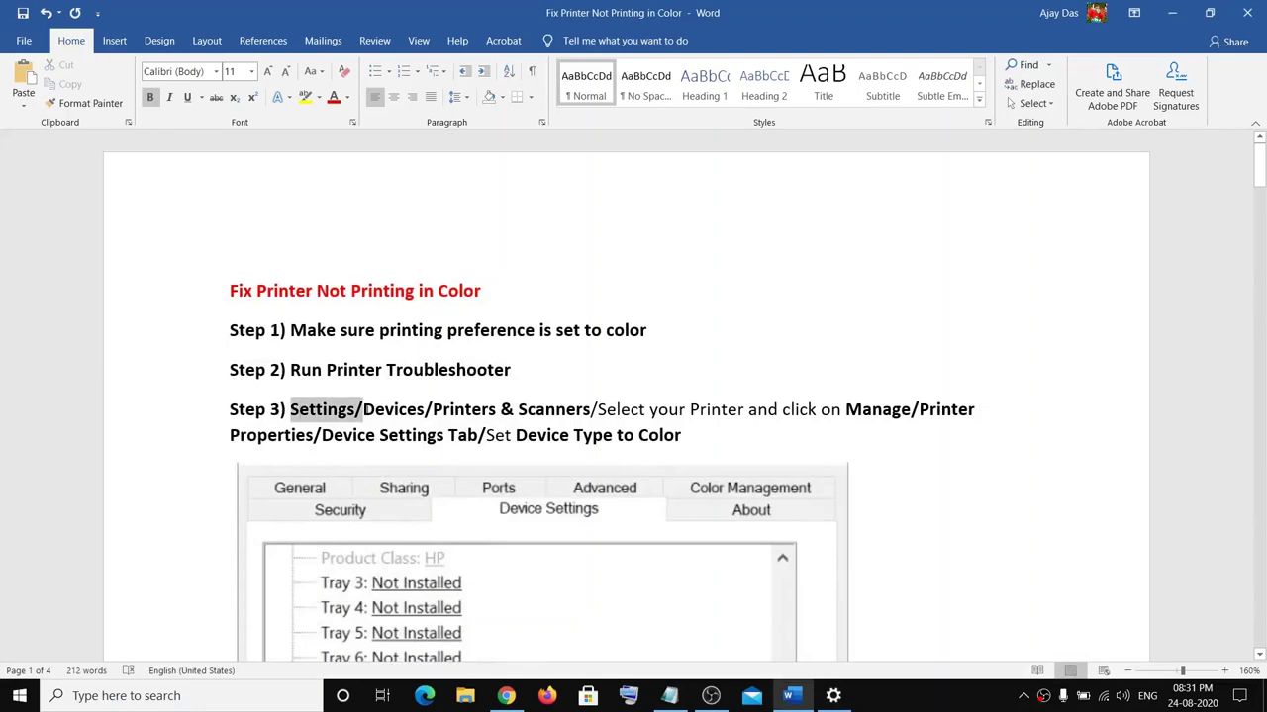
left_click(20, 700)
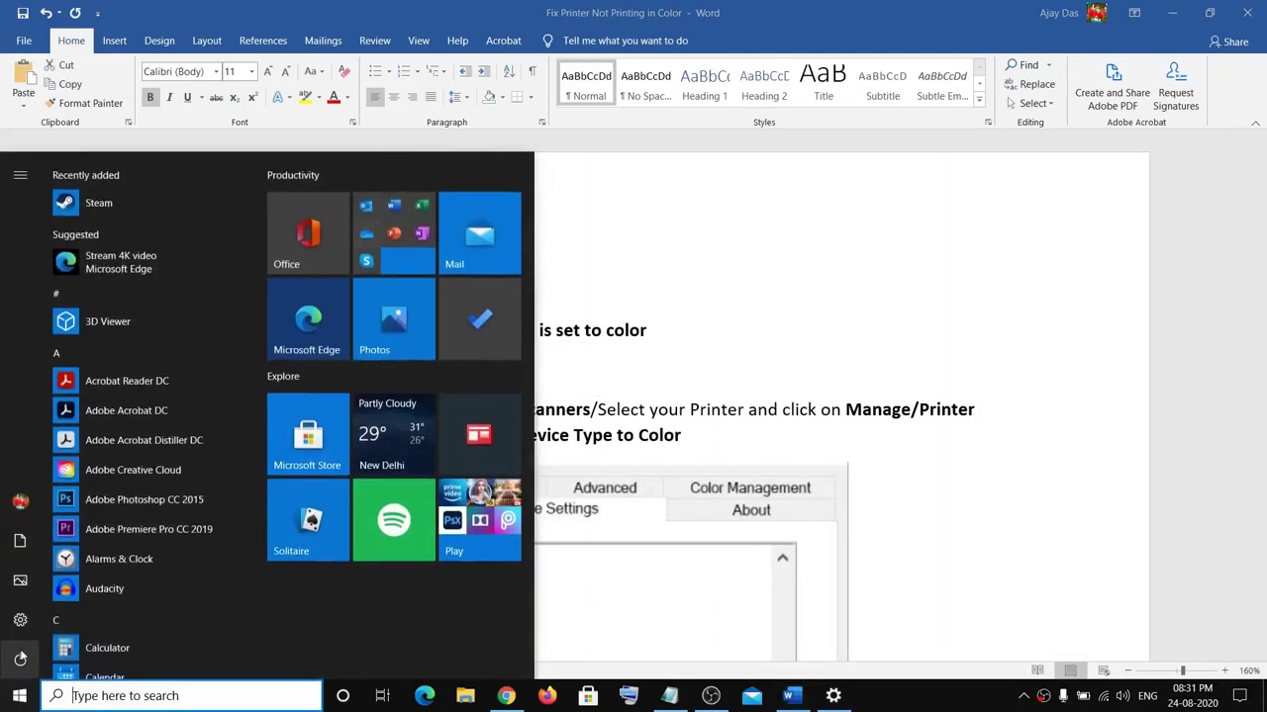
left_click(66, 622)
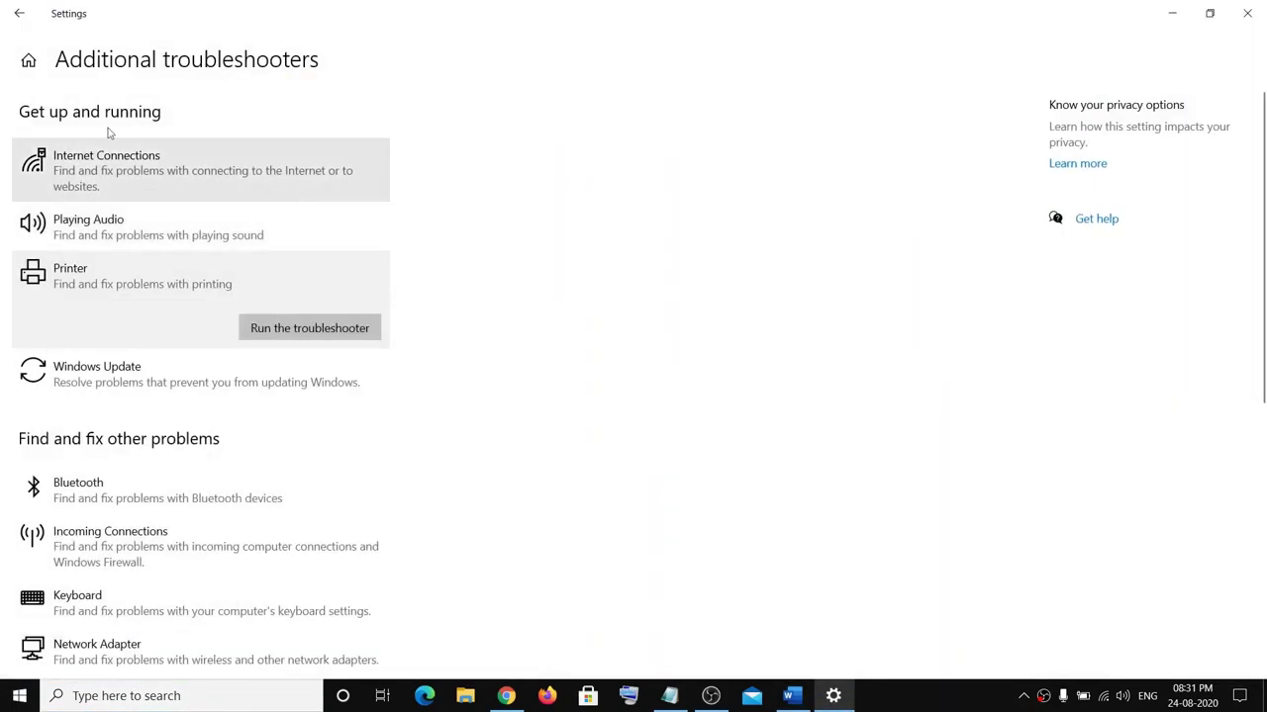
left_click(26, 56)
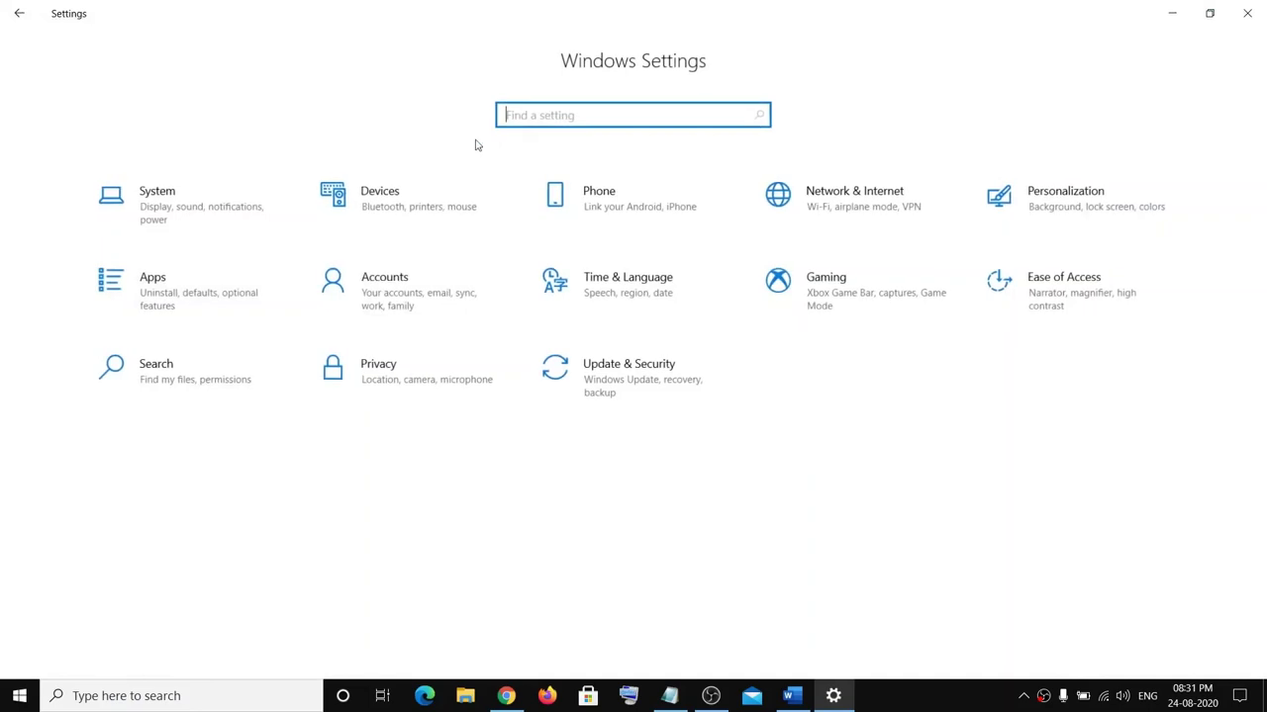
left_click(424, 207)
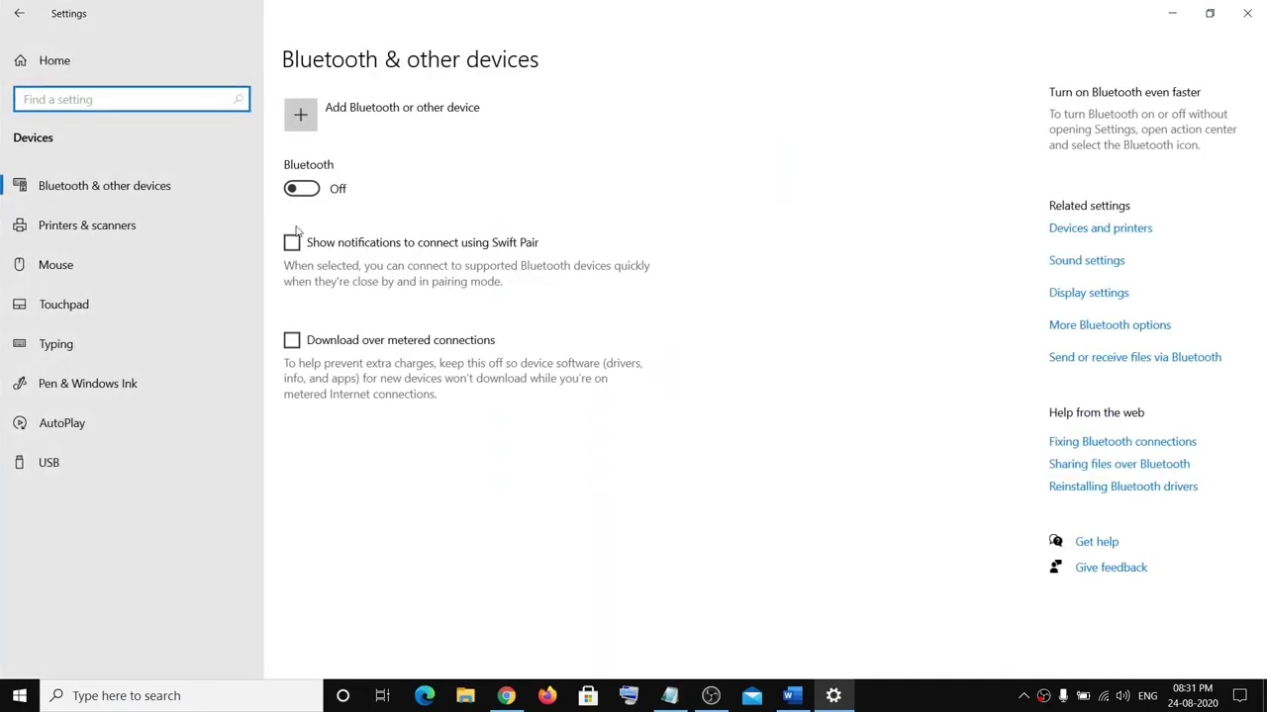
left_click(123, 228)
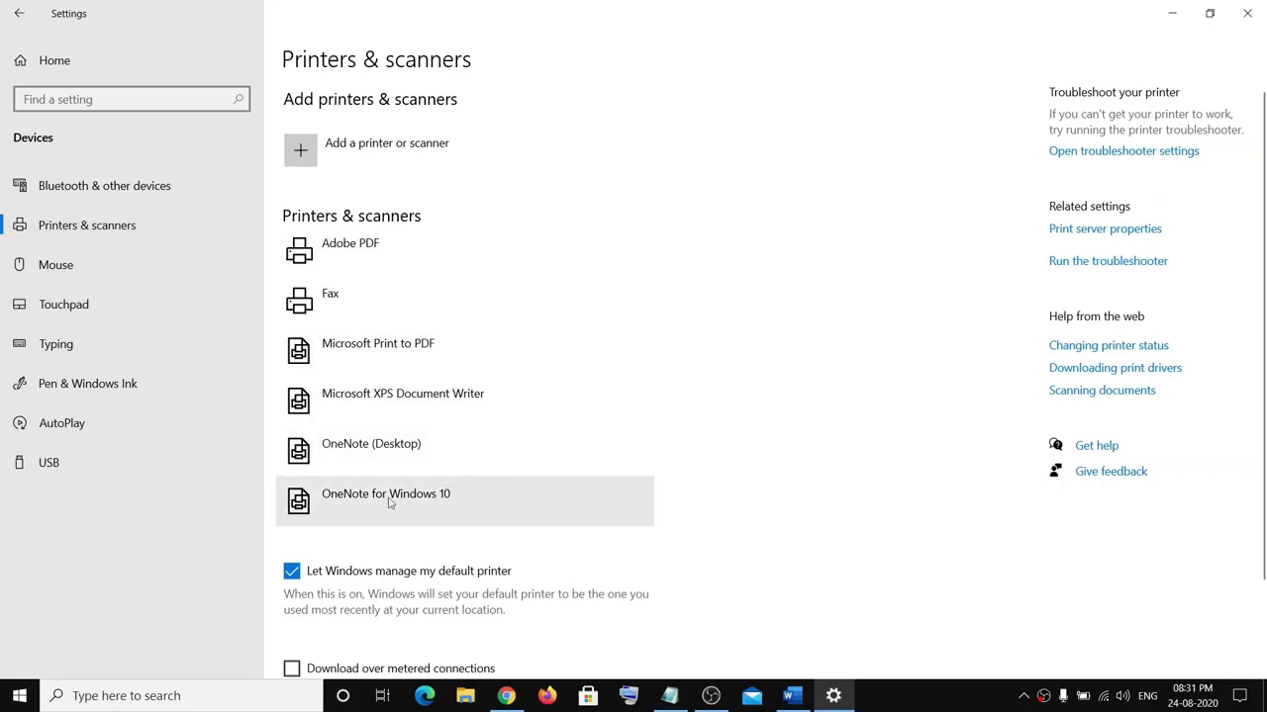
Step: Open the management page of the Adobe PDF printer and show the Device Settings in its printer properties
left_click(381, 256)
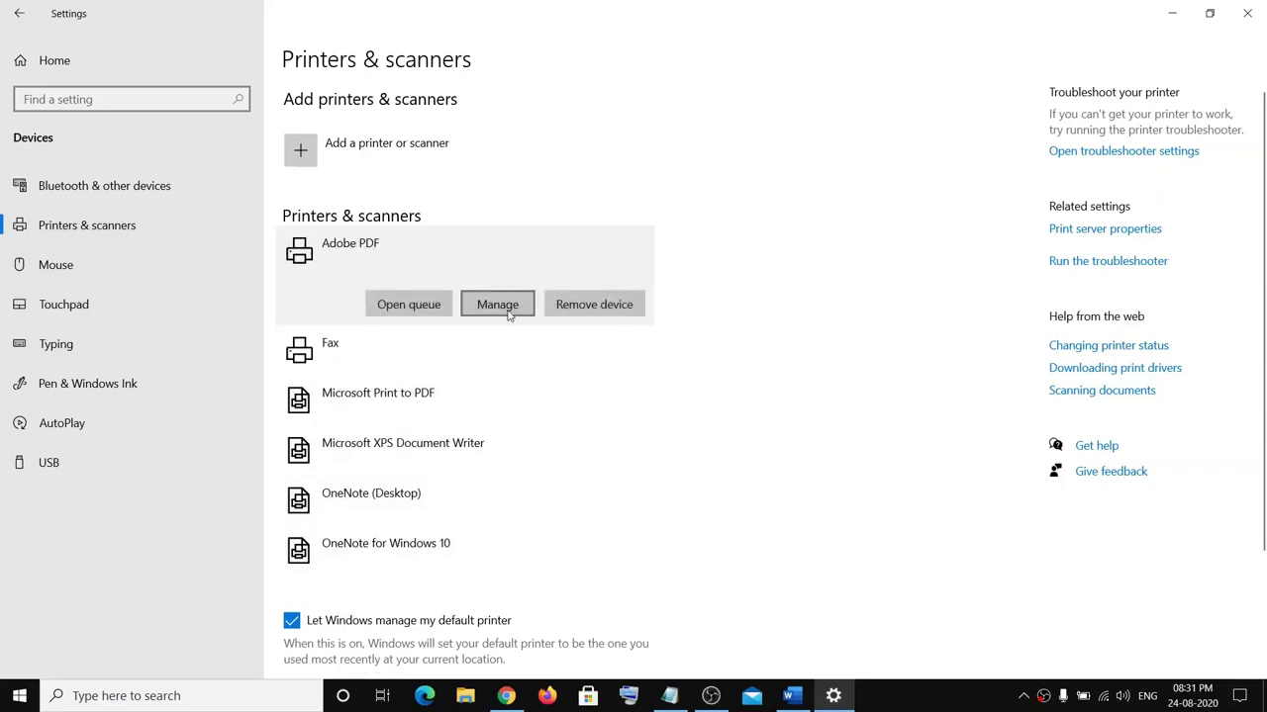
left_click(498, 305)
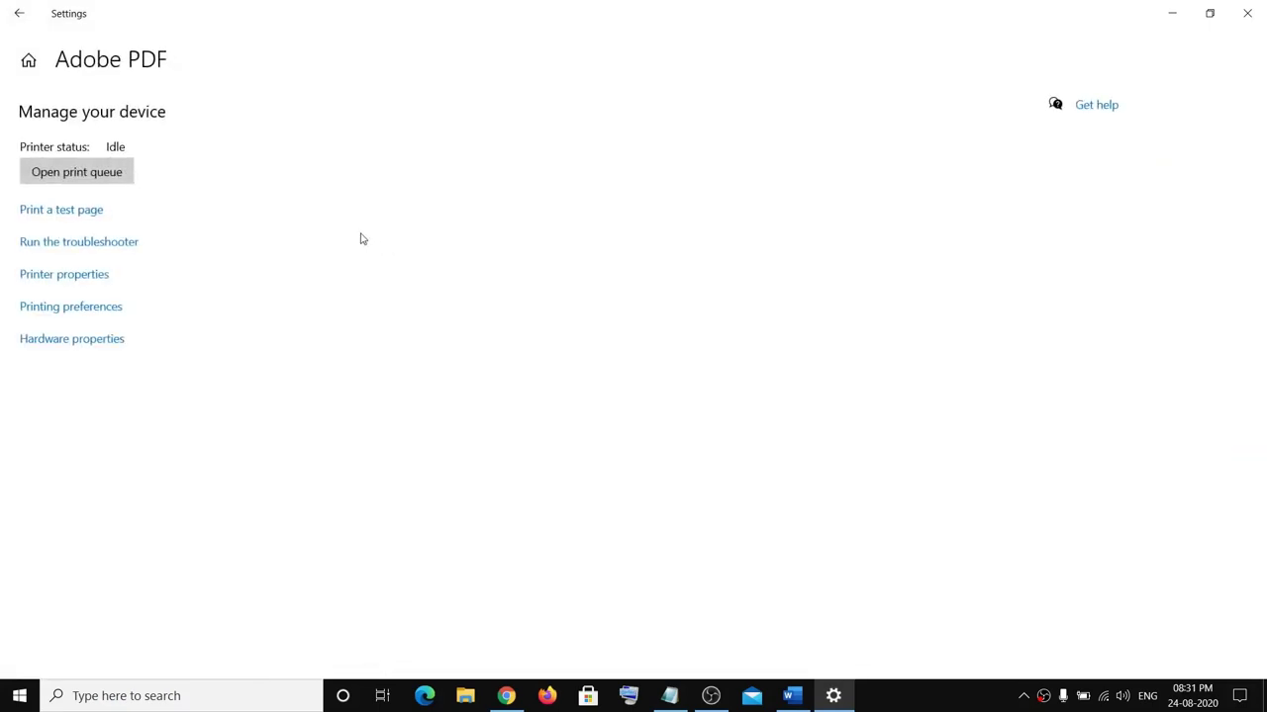
left_click(52, 279)
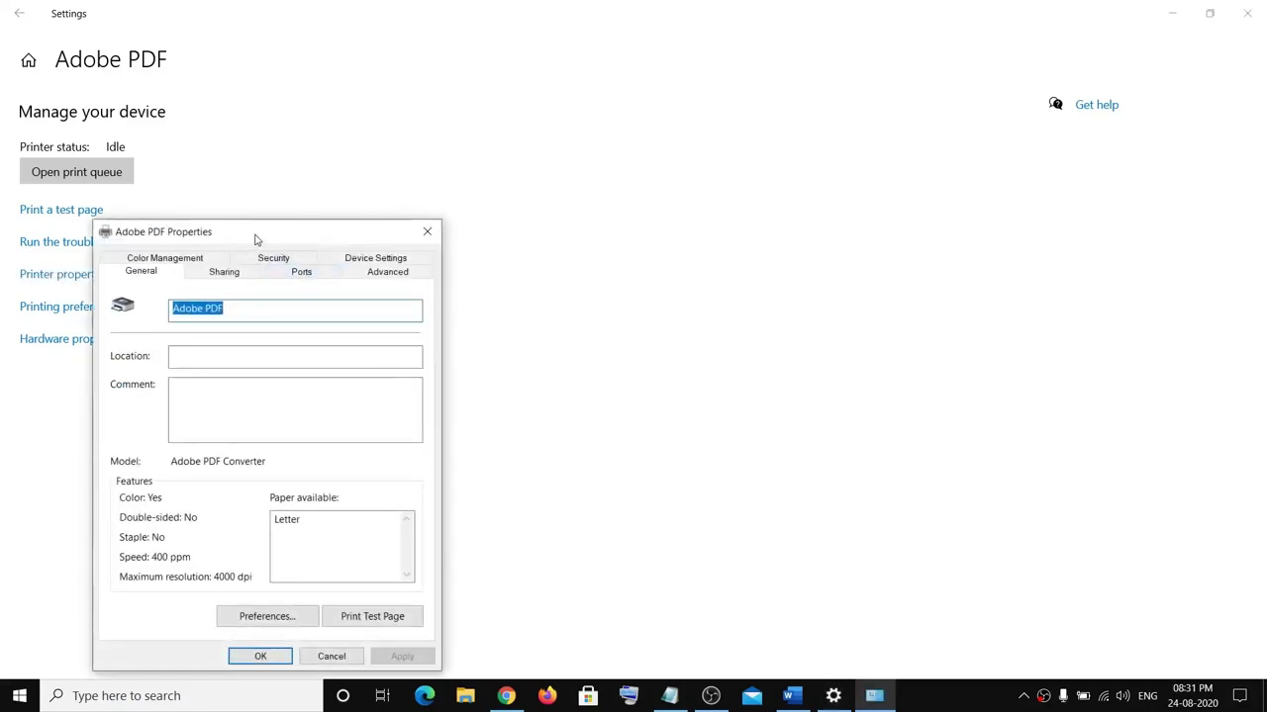
left_click_drag(256, 239, 362, 141)
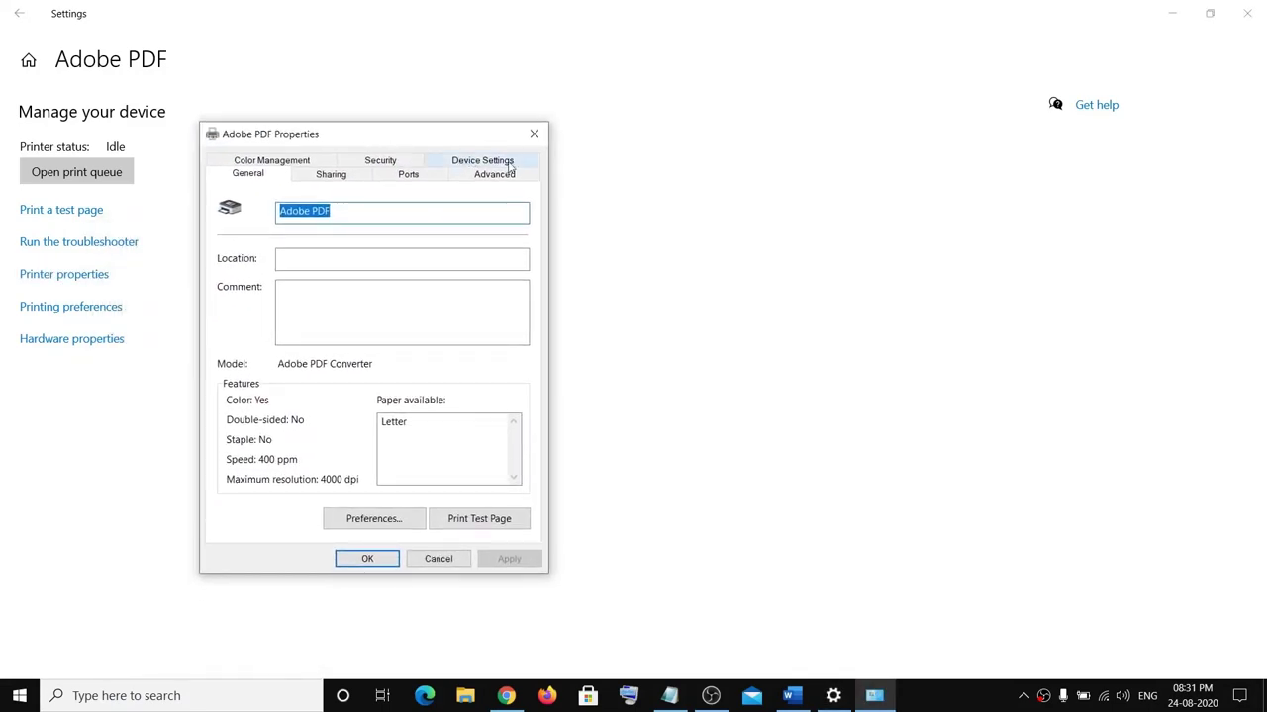
left_click(461, 160)
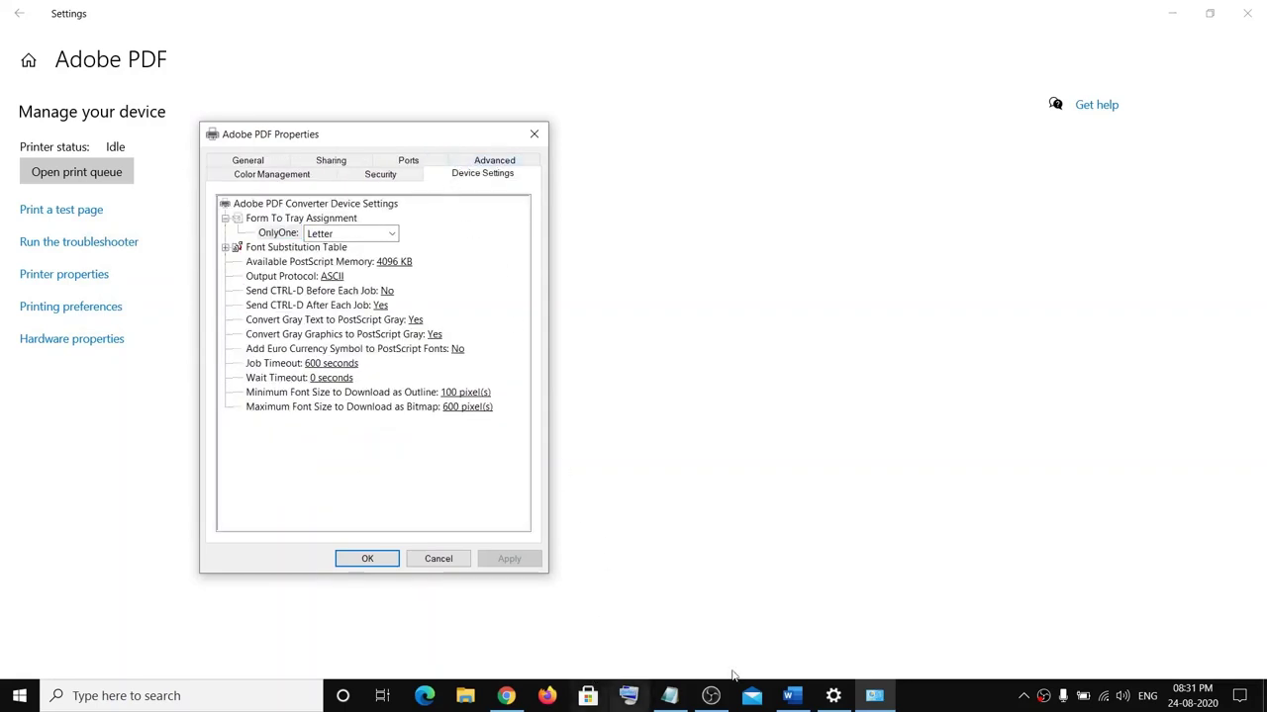
Step: Switch to the Word guide and review the Device Type example in Step 3 and the Step 4 instructions
left_click(790, 696)
scroll(610, 463, "down", 5)
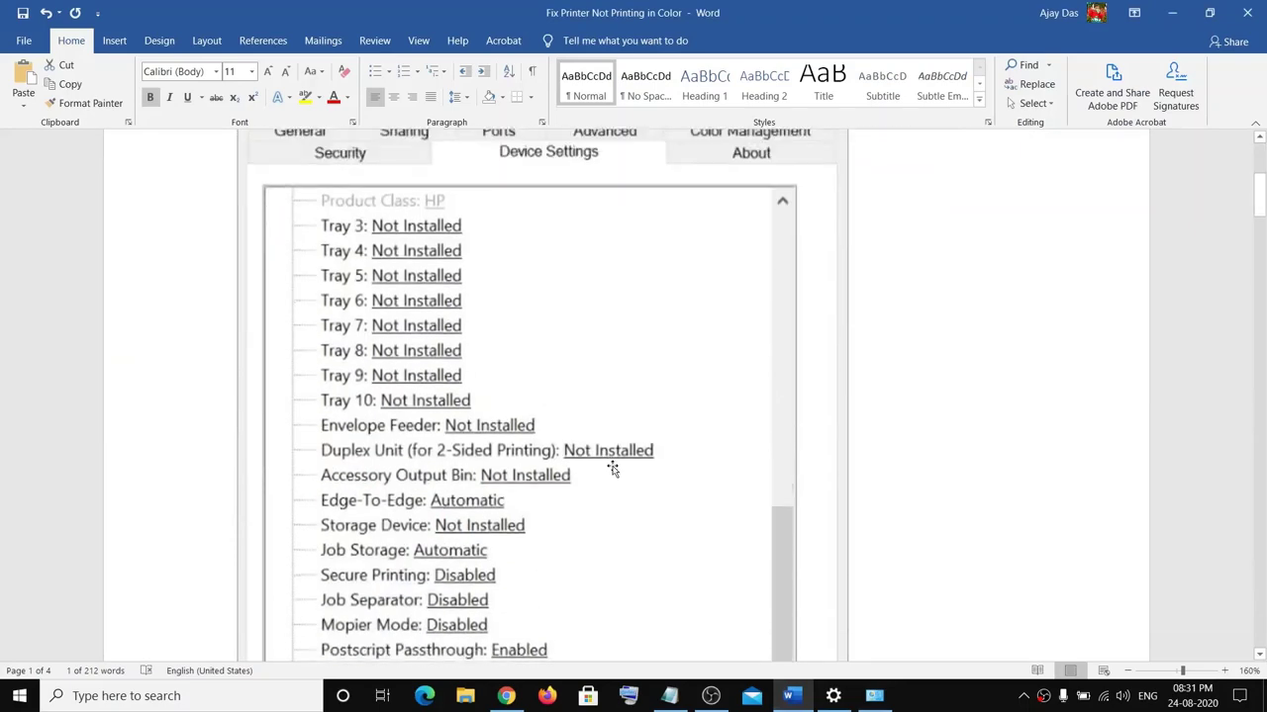
scroll(611, 461, "up", 3)
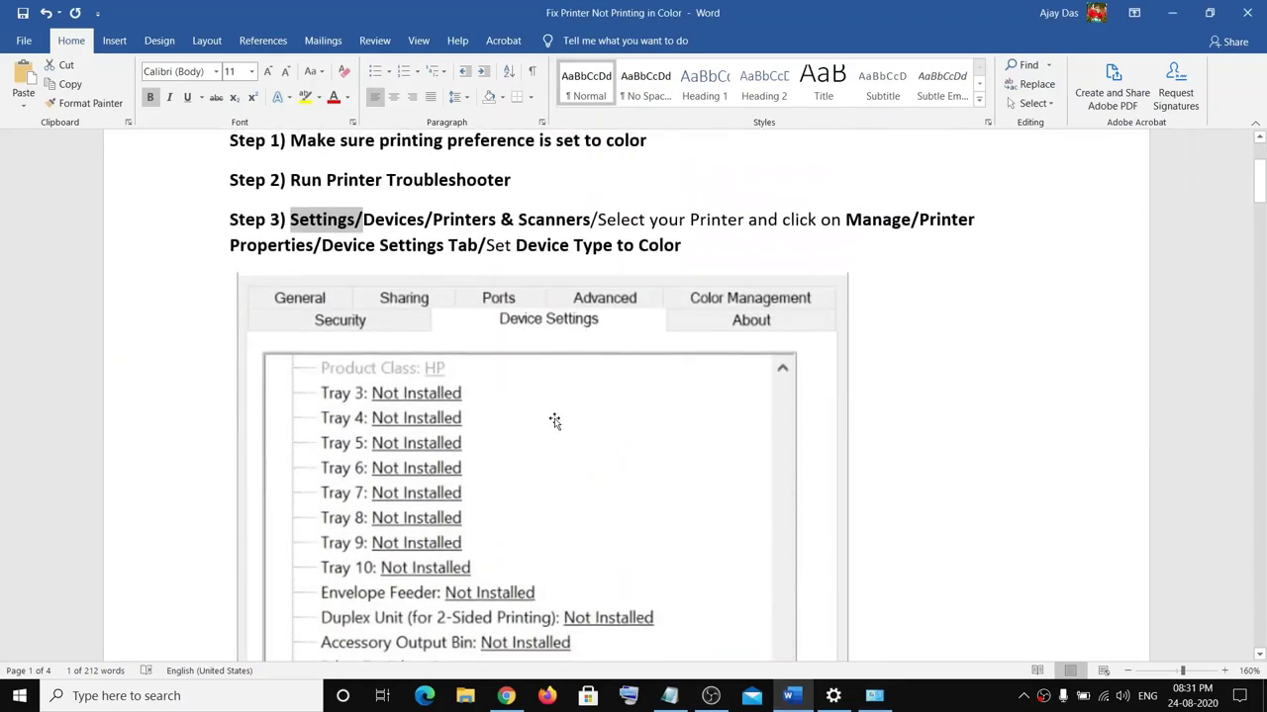
scroll(555, 421, "down", 5)
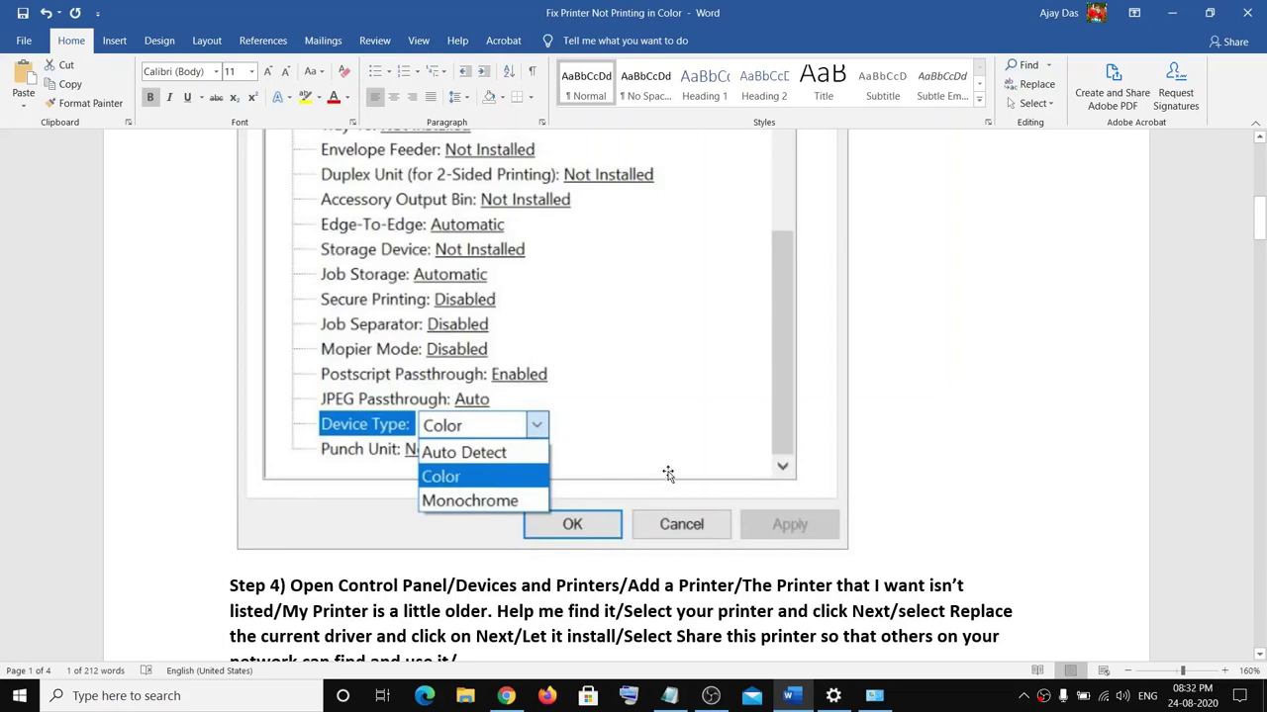
scroll(668, 474, "down", 3)
left_click(389, 486)
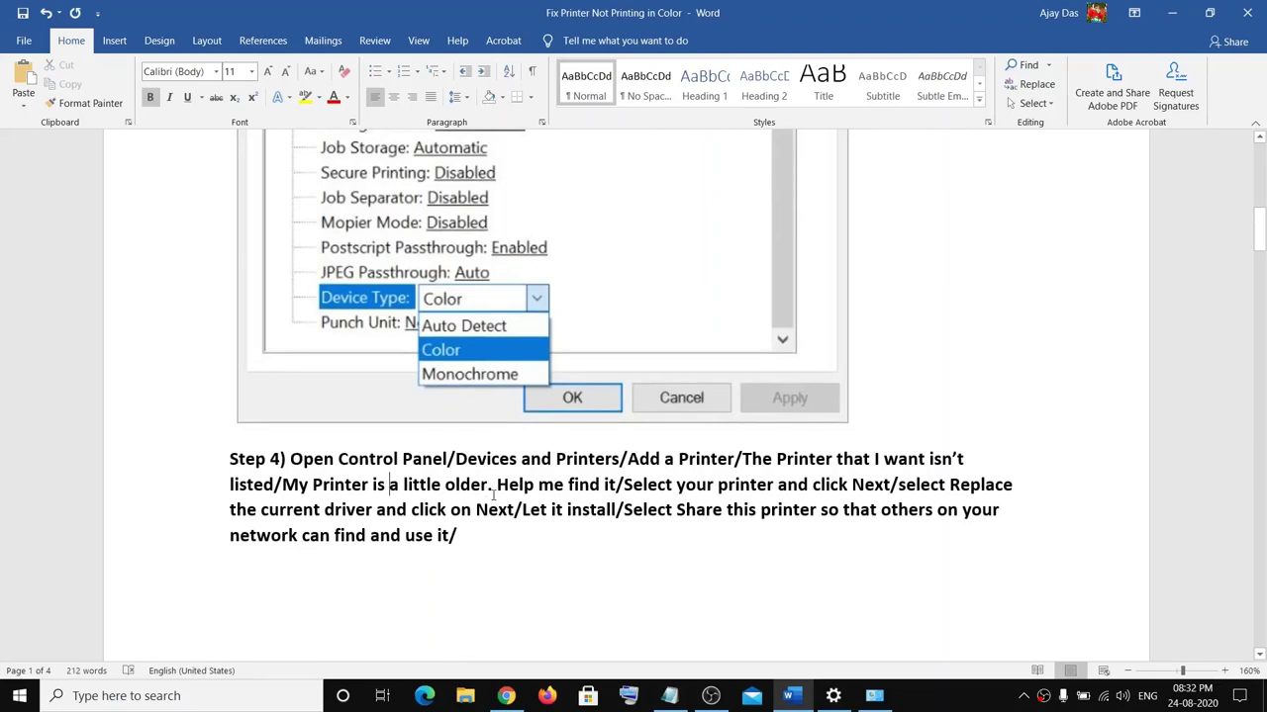
Step: Highlight "Control Panel" in Step 4 of the Word guide and open Control Panel through a Windows search
left_click(451, 458, "shift")
left_click(124, 696)
type("c")
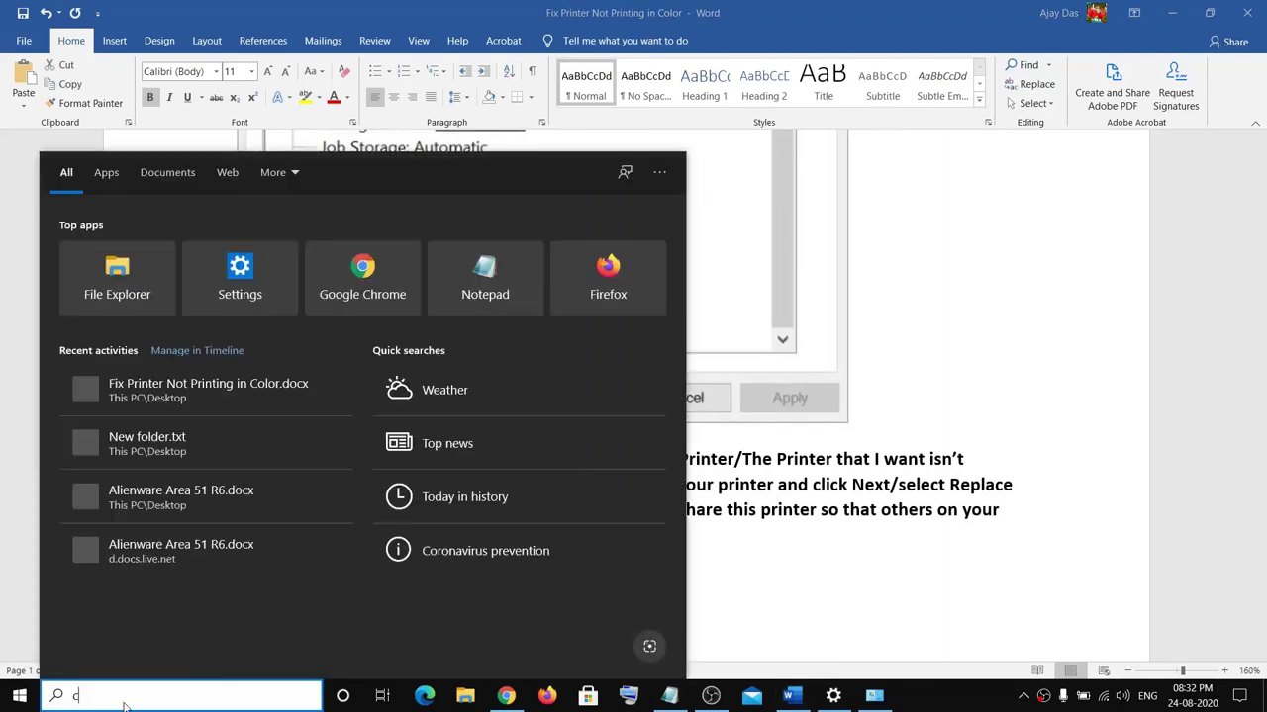
type("ontrol")
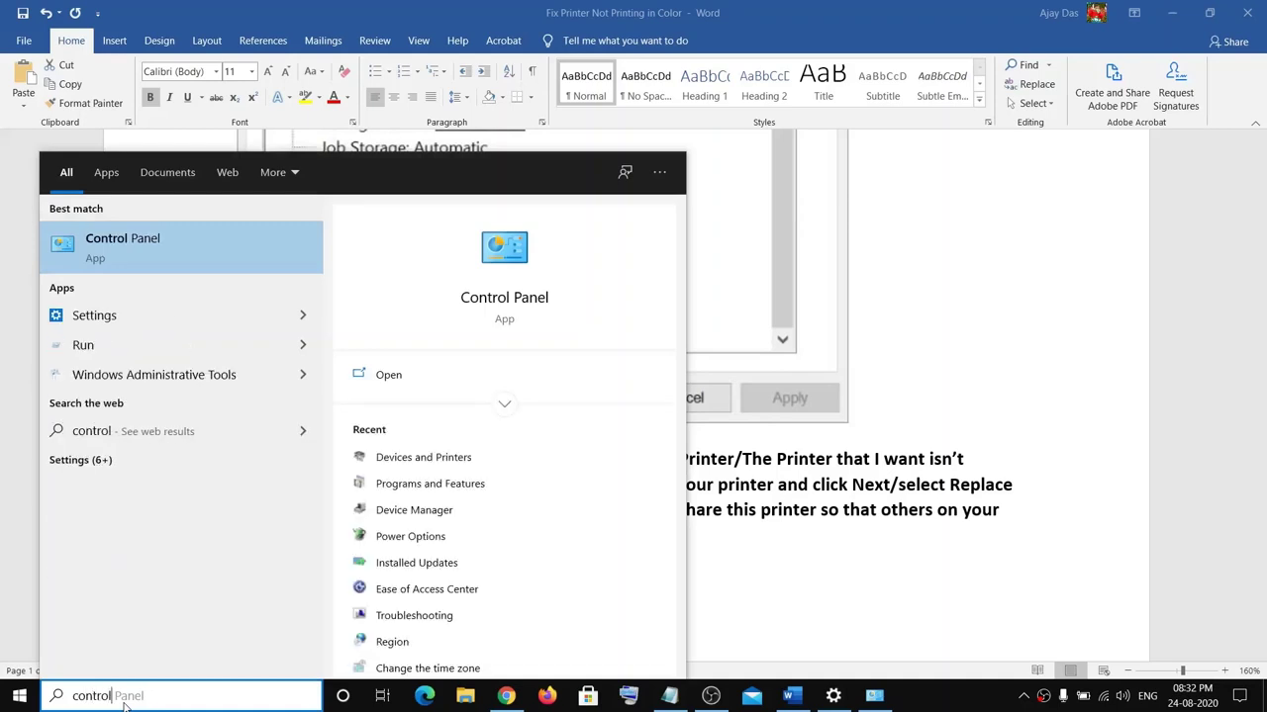
type(" Panel")
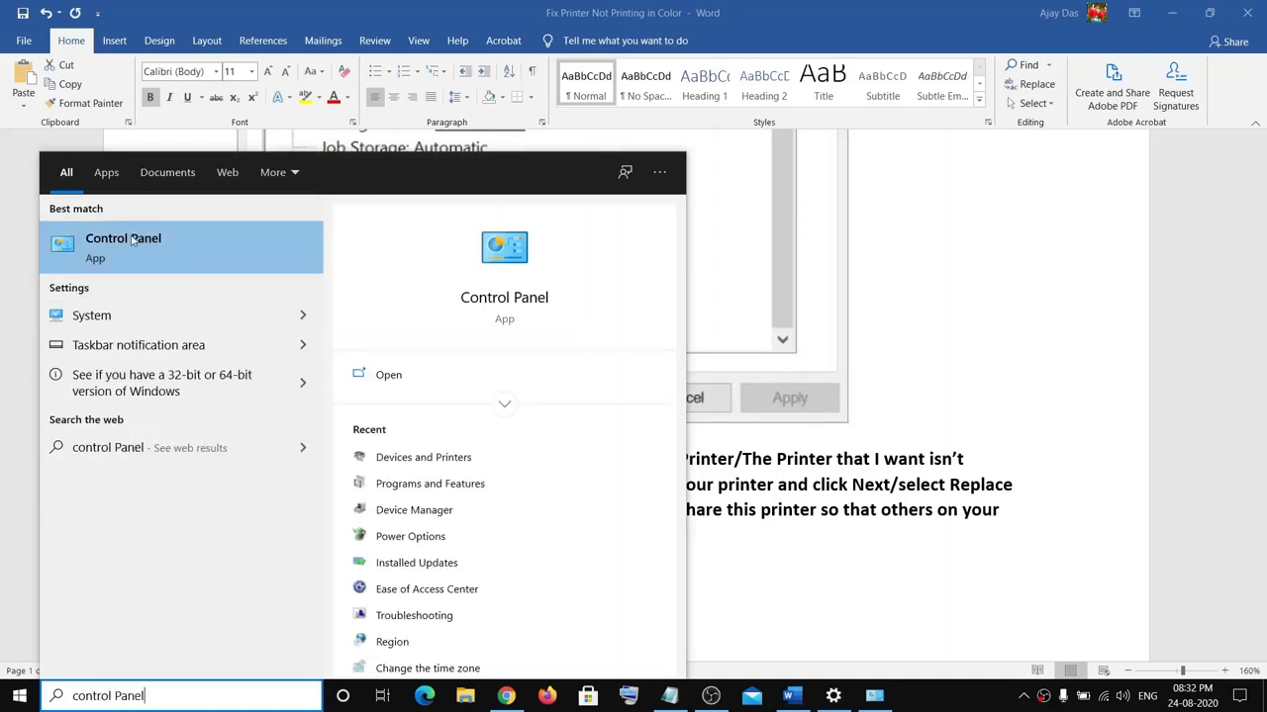
left_click(124, 252)
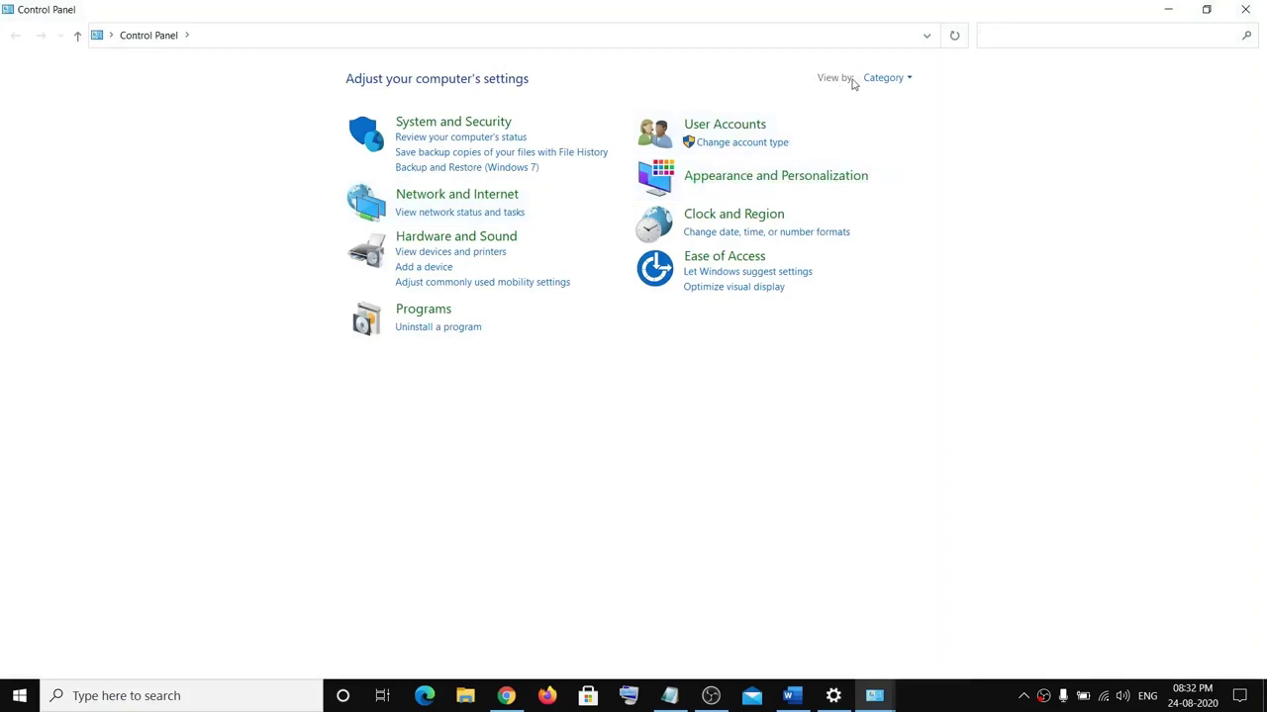
Step: Set the Control Panel view to small icons and open Devices and Printers
left_click(896, 78)
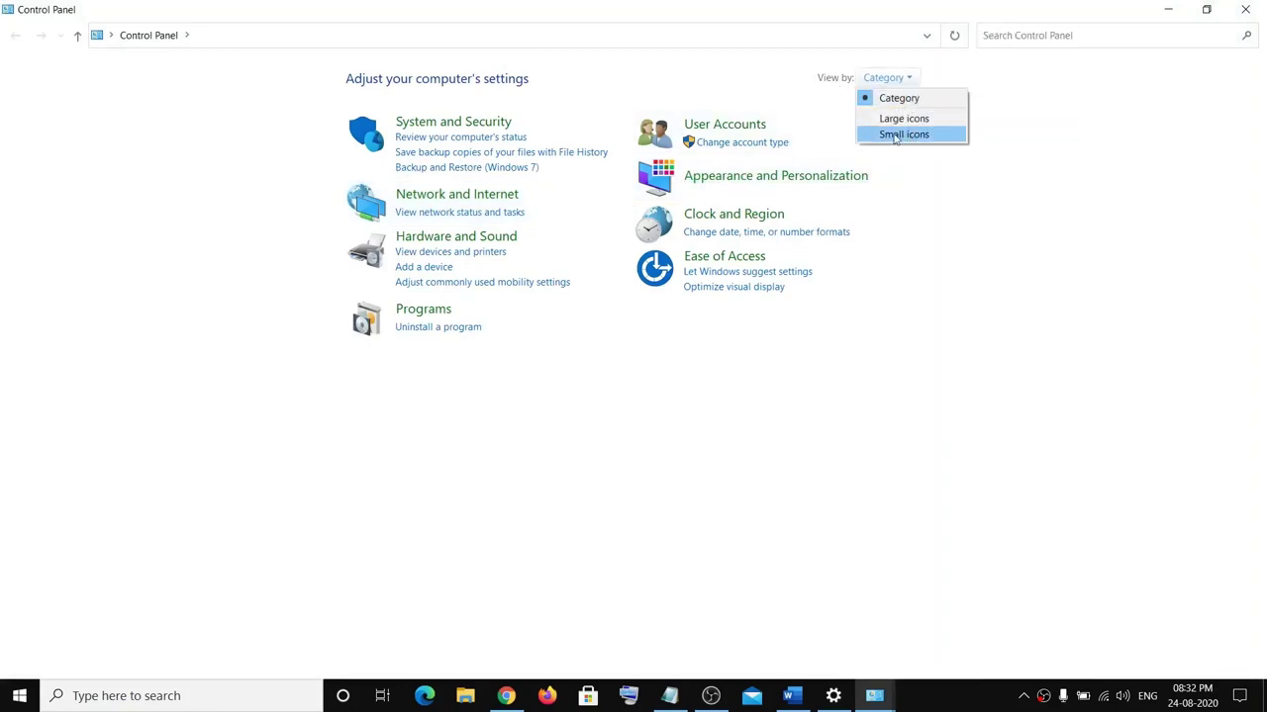
left_click(904, 135)
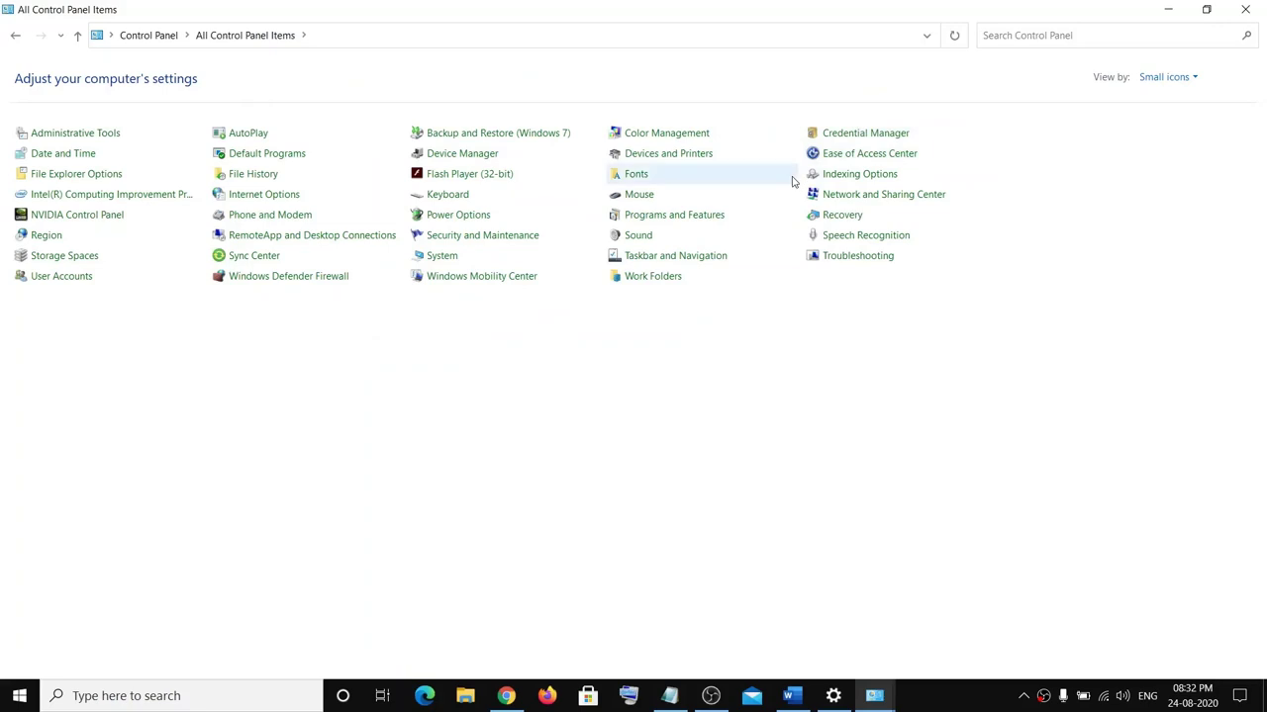
left_click(674, 156)
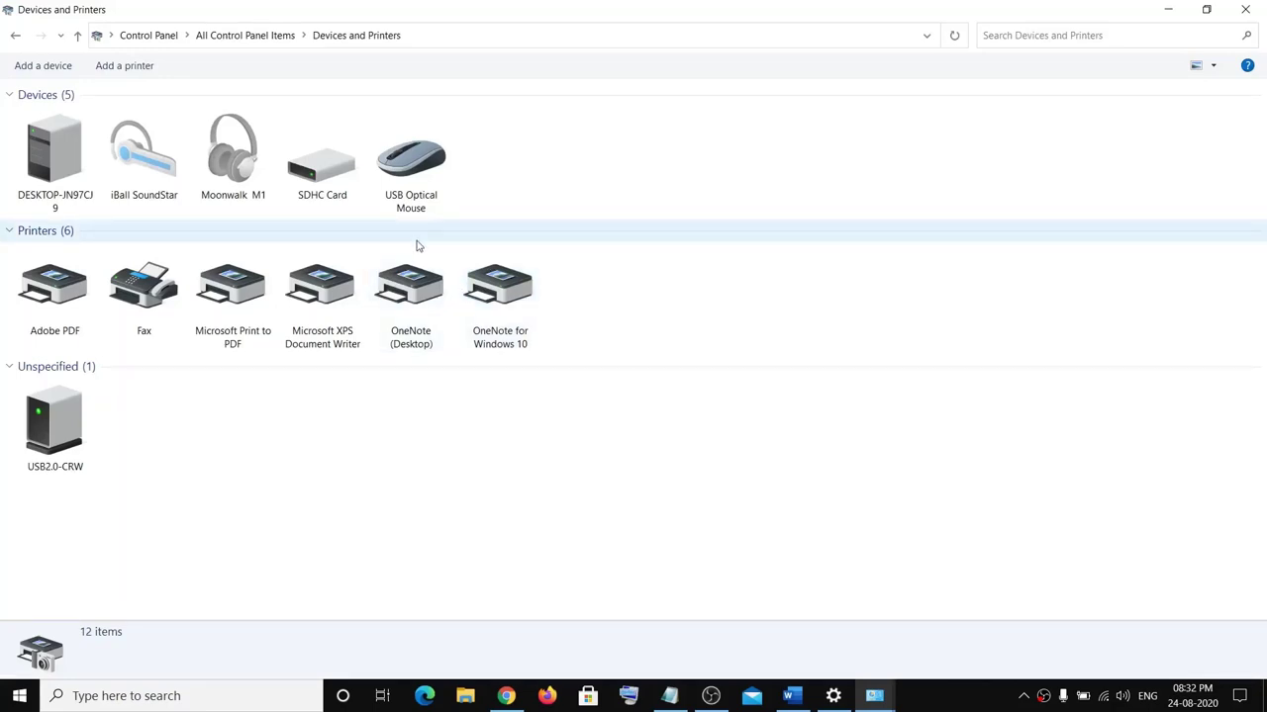
Step: Show the available actions for the OneNote for Windows 10 printer, including Remove device, without applying any
left_click(945, 700)
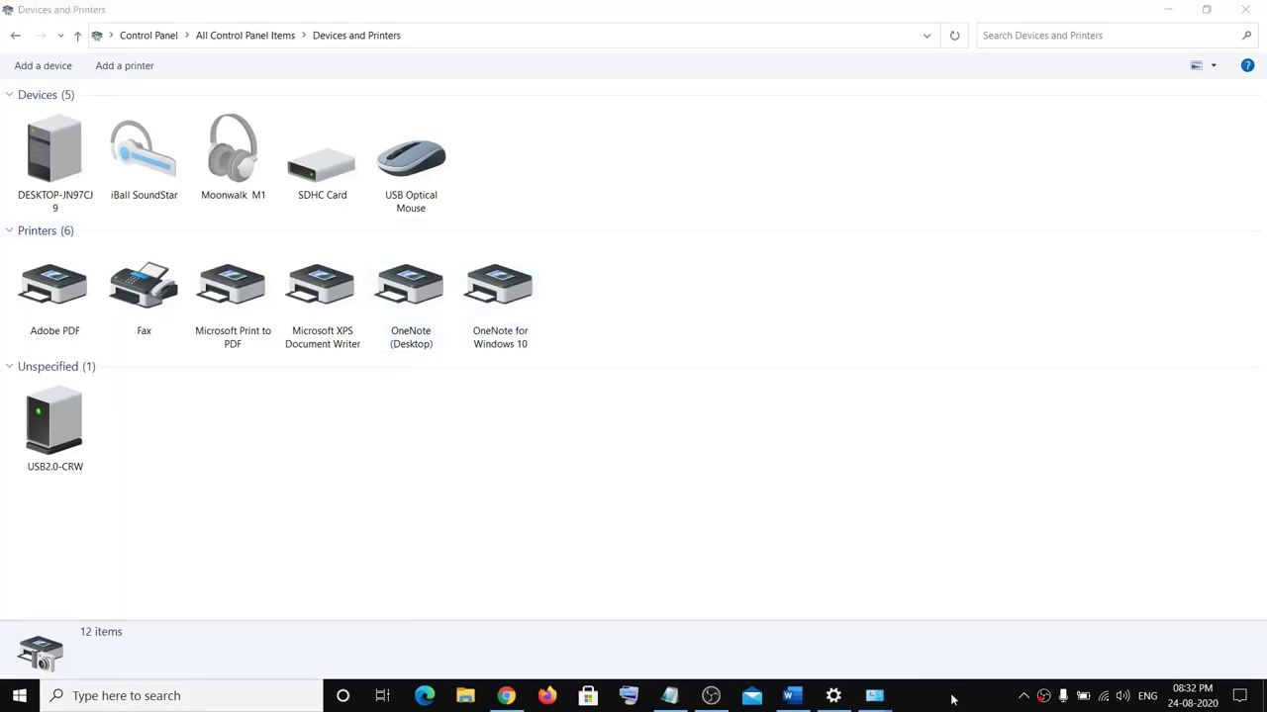
left_click(492, 305)
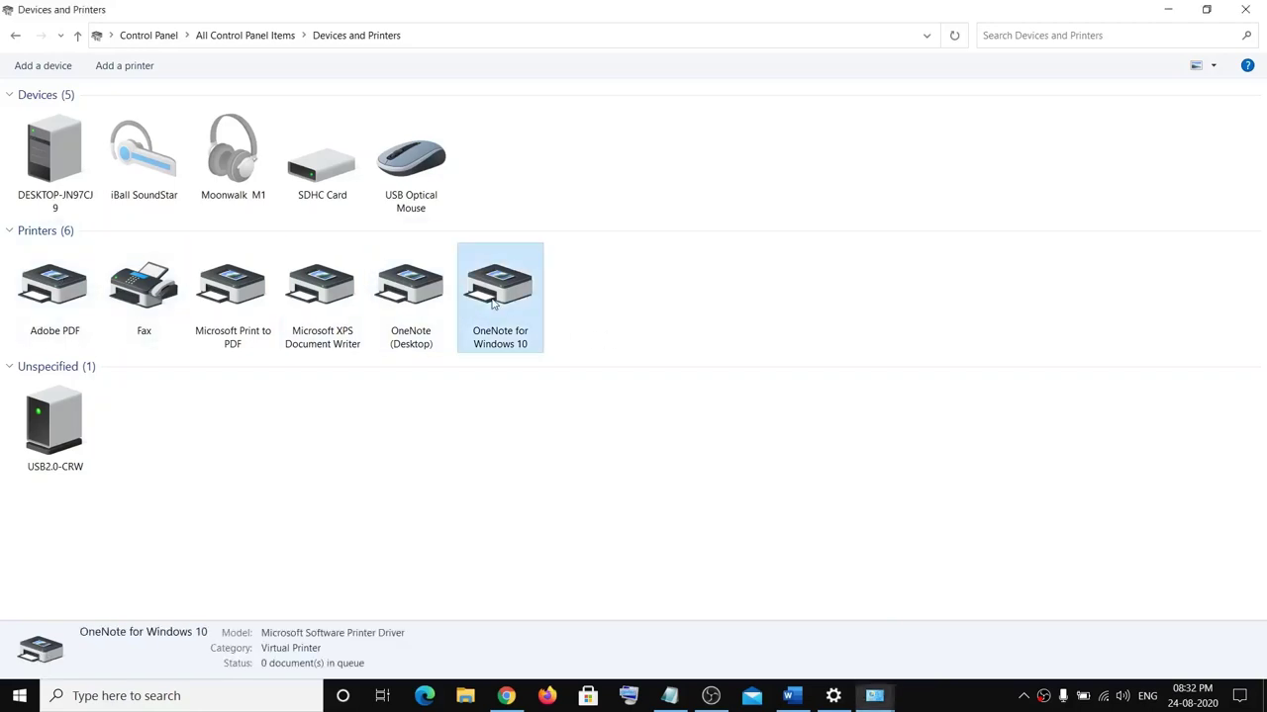
right_click(491, 305)
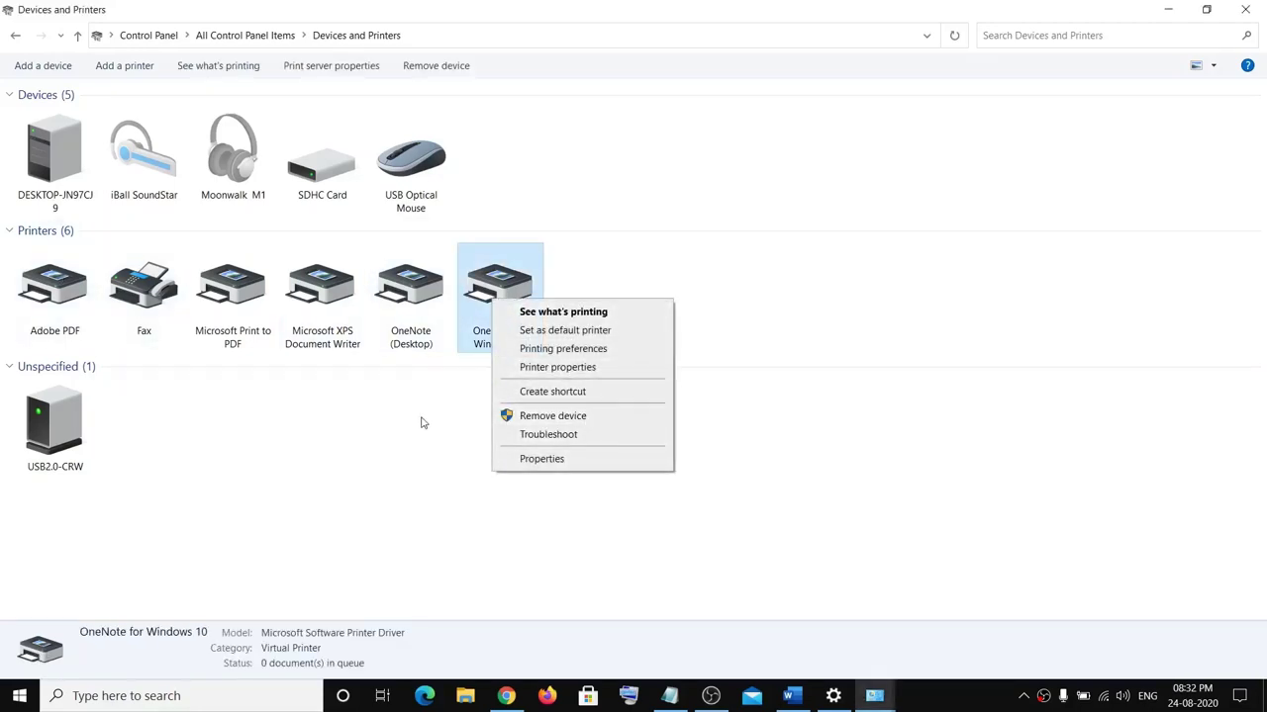
left_click(365, 439)
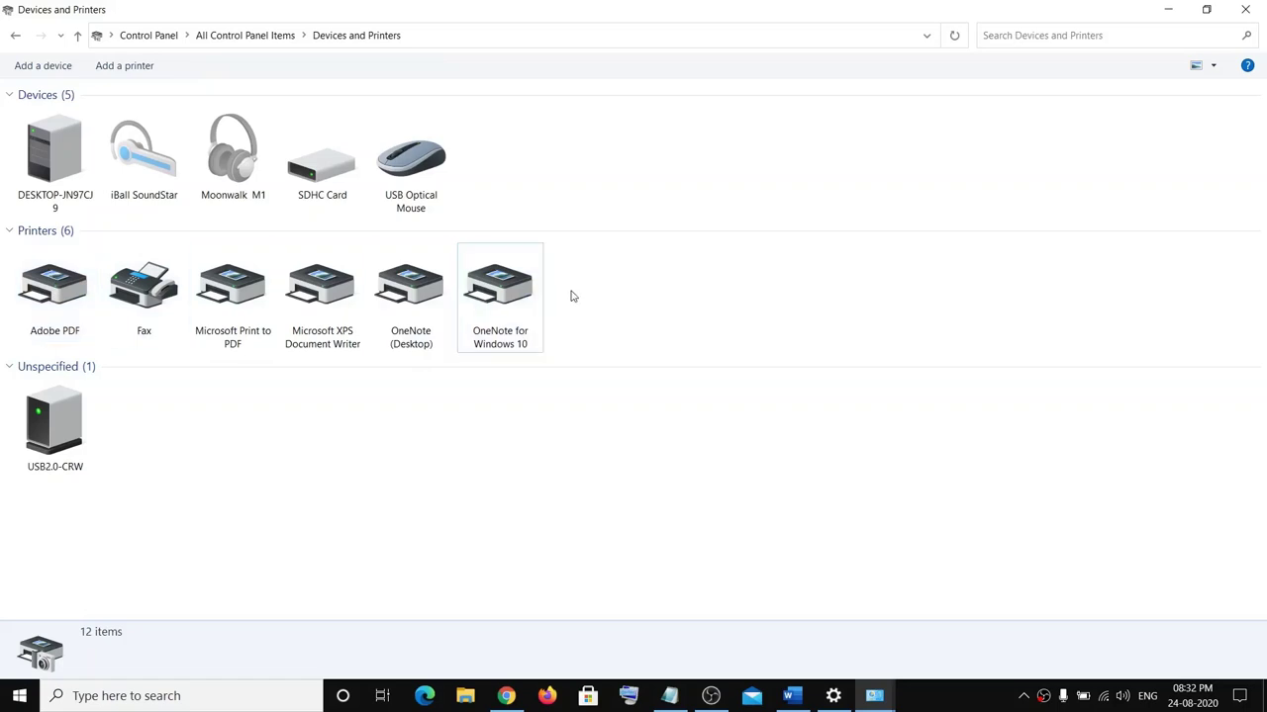
right_click(503, 303)
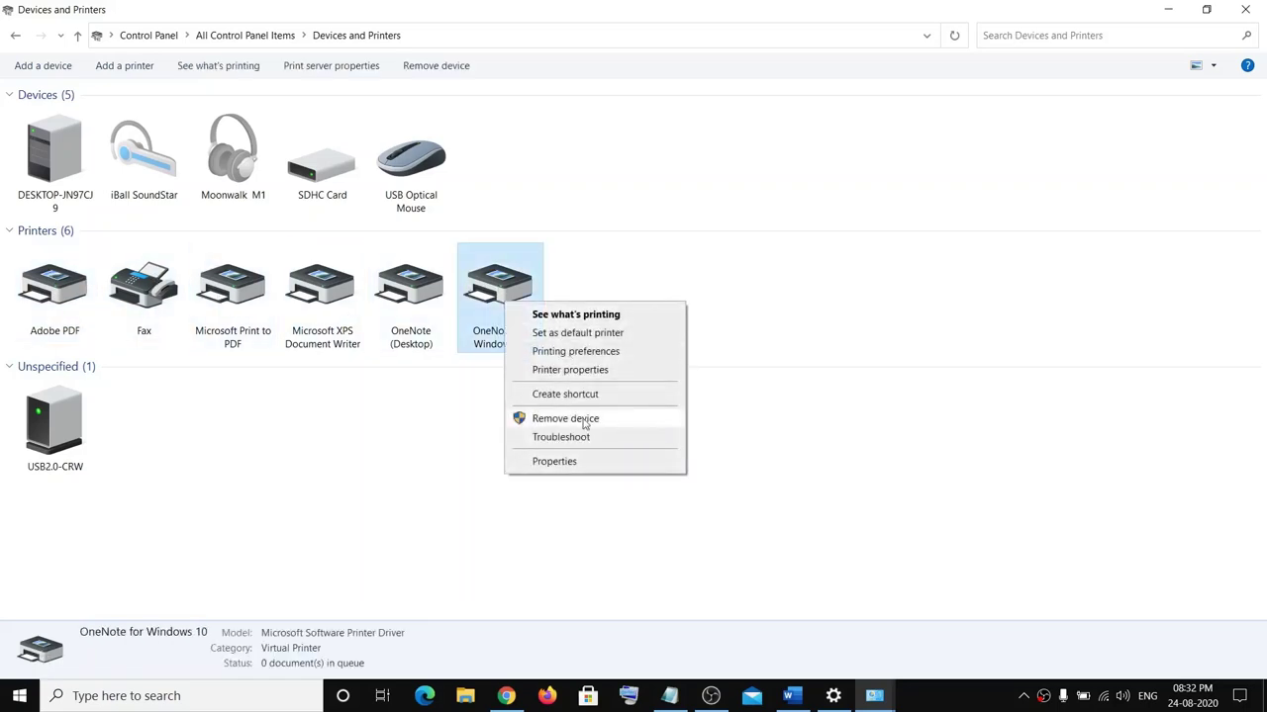
left_click(385, 478)
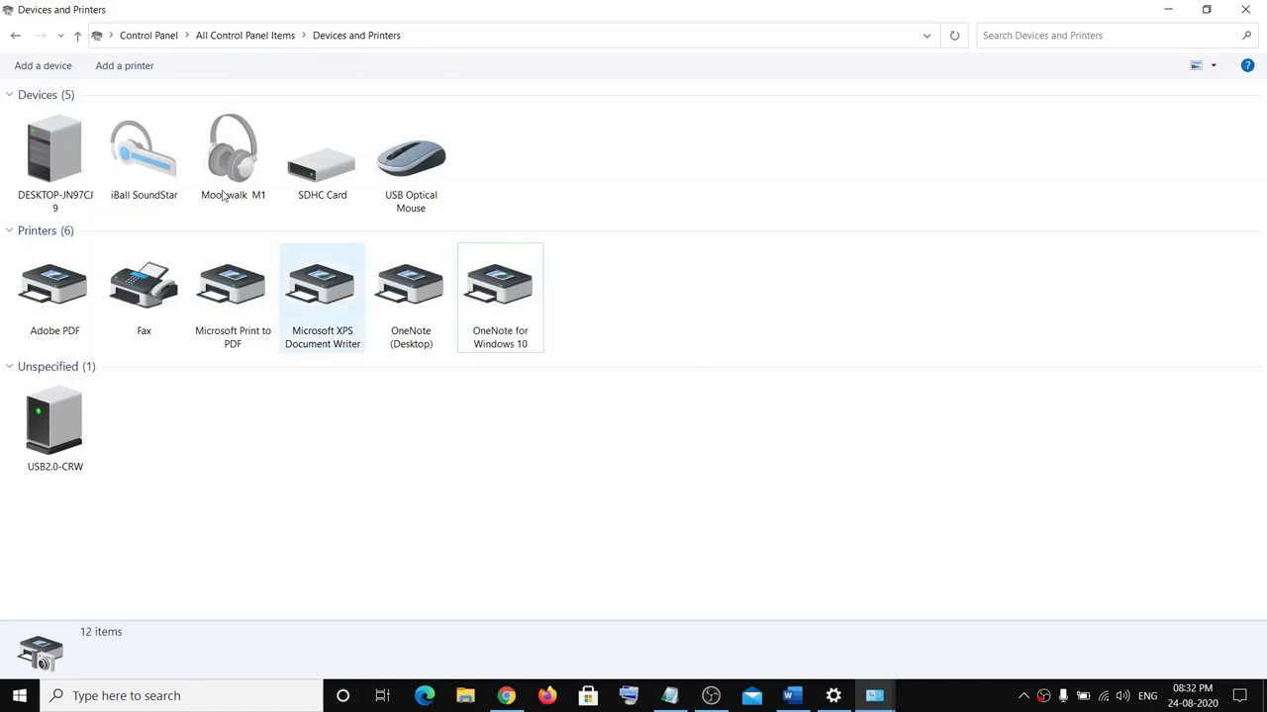
Step: Start adding a printer that isn't listed and search for it with "My printer is a little older. Help me find it."
left_click(138, 67)
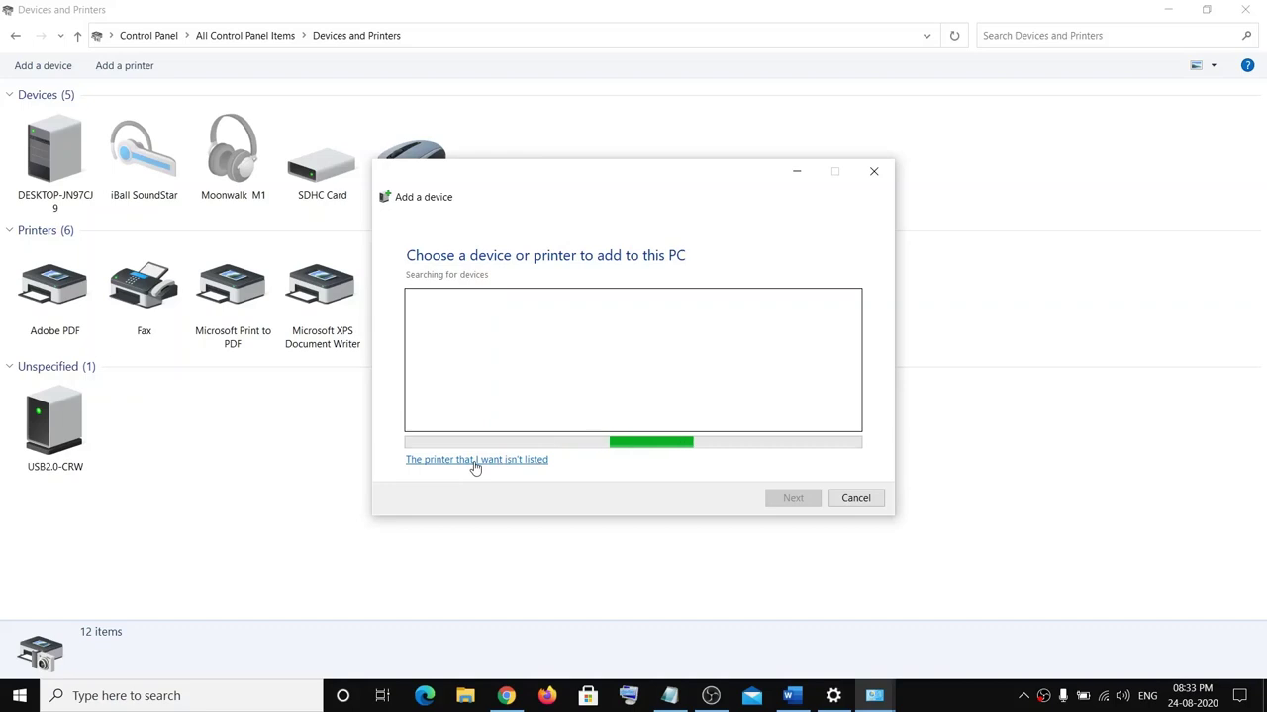
left_click(475, 461)
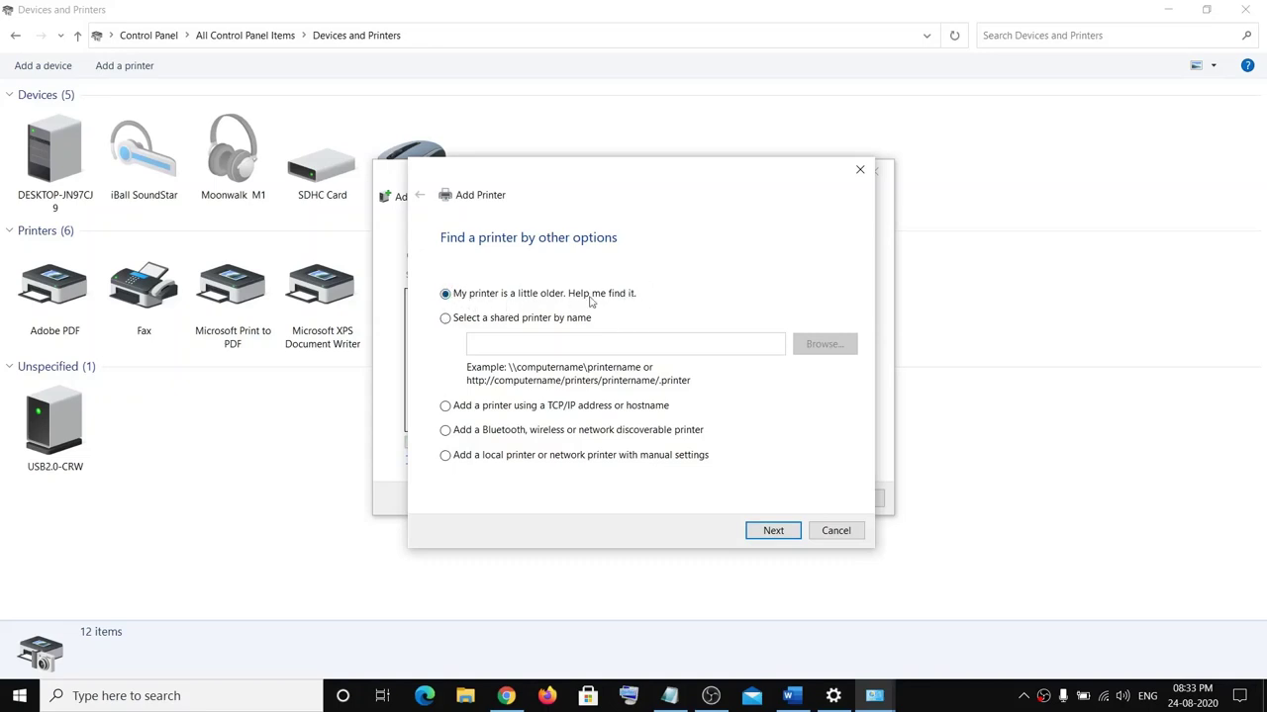
left_click(772, 535)
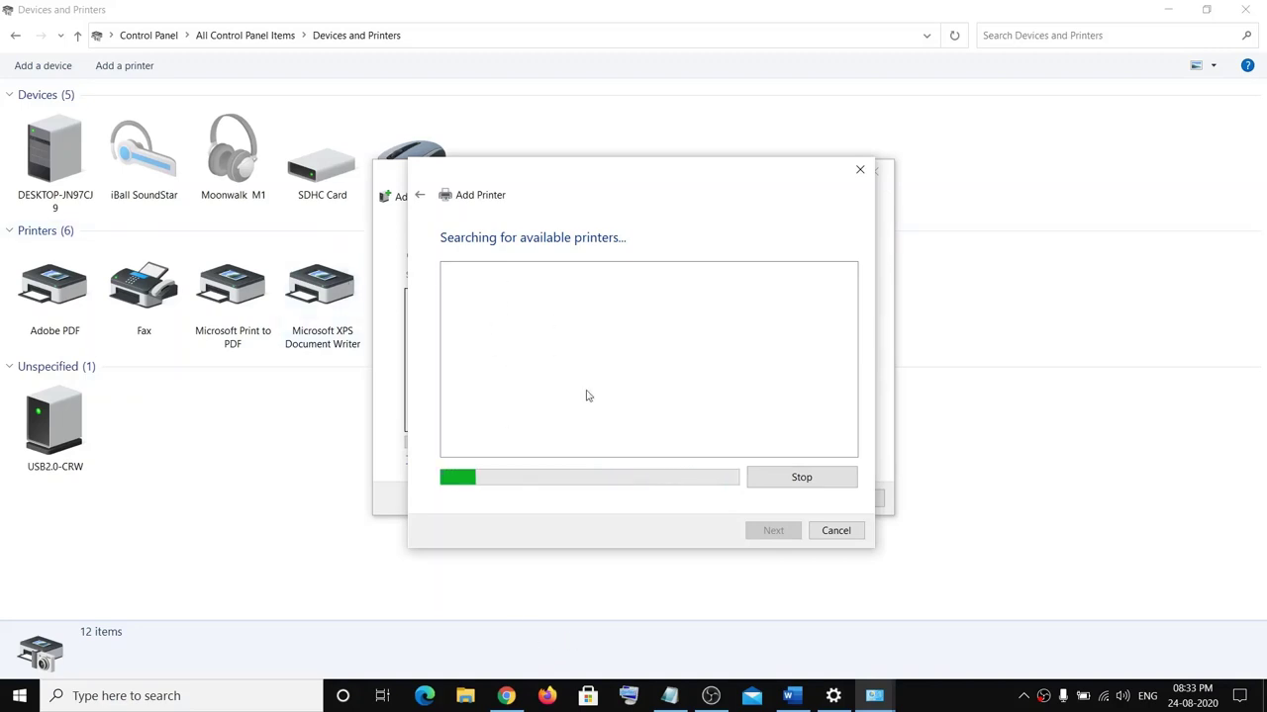
Step: Switch to the Word guide and examine the example screens for replacing the current driver, sharing the printer and finishing the installation
left_click(788, 696)
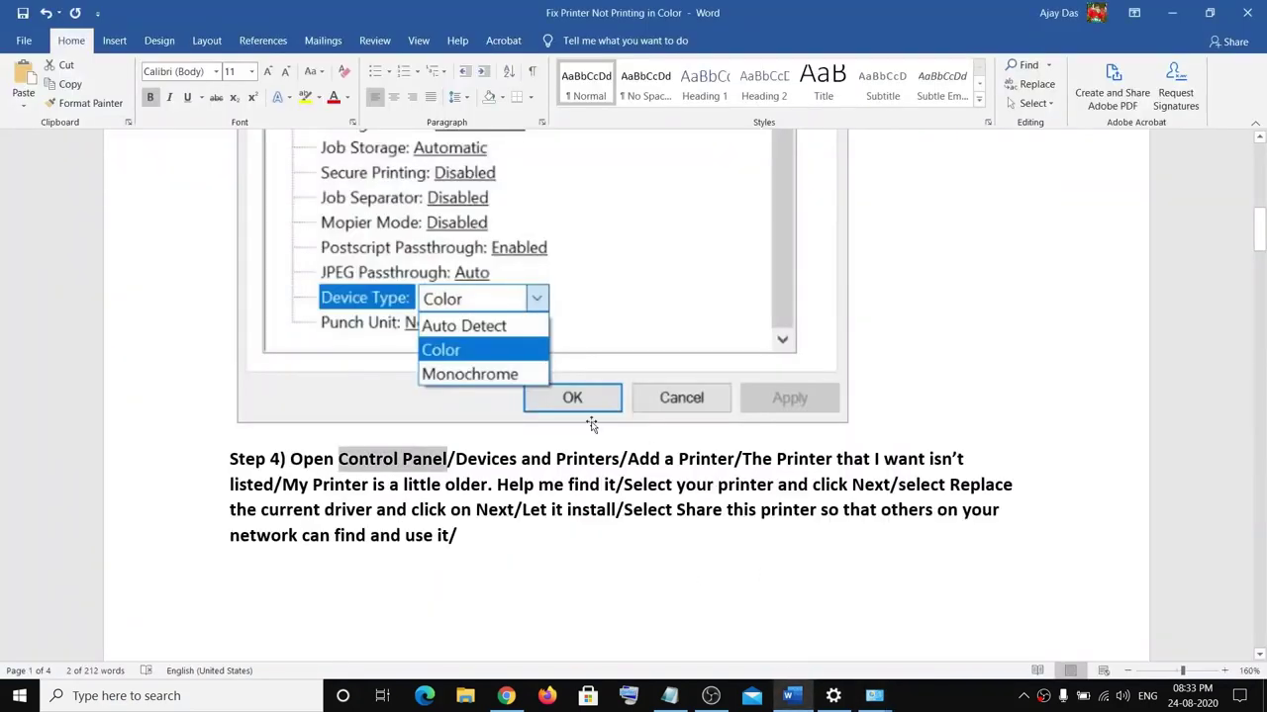
scroll(591, 424, "down", 10)
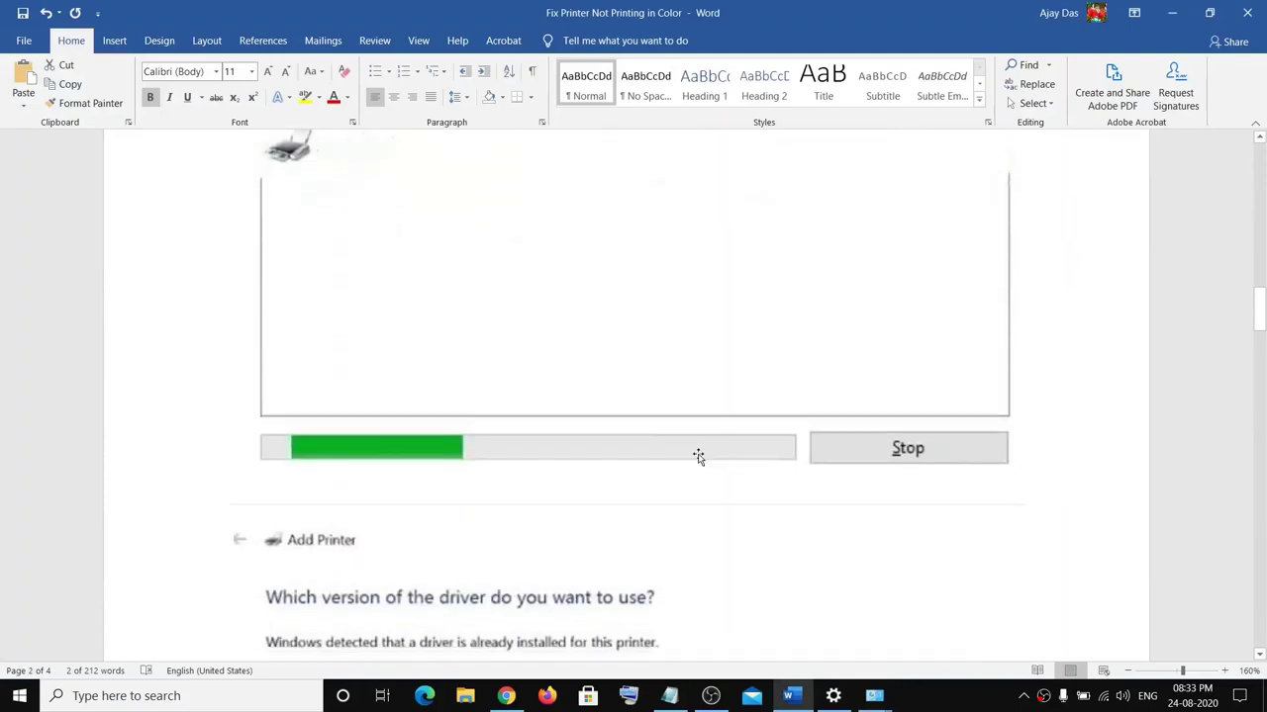
scroll(697, 456, "down", 4)
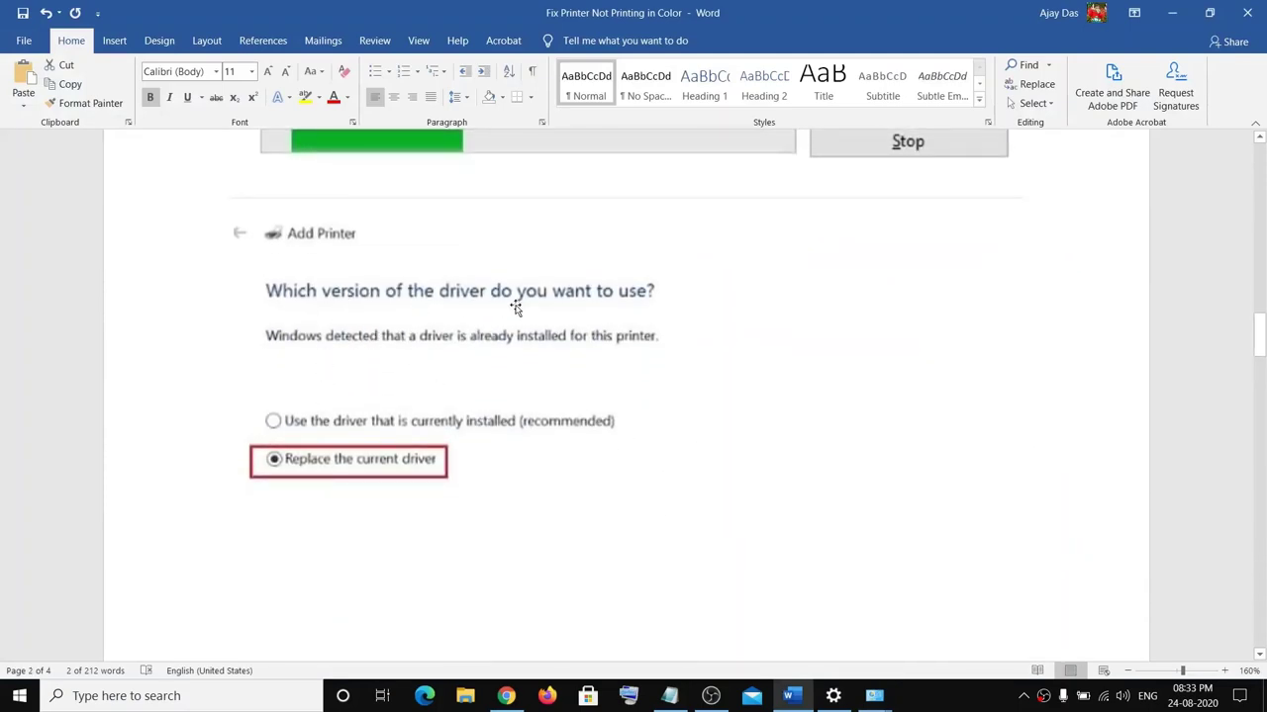
scroll(456, 408, "down", 1)
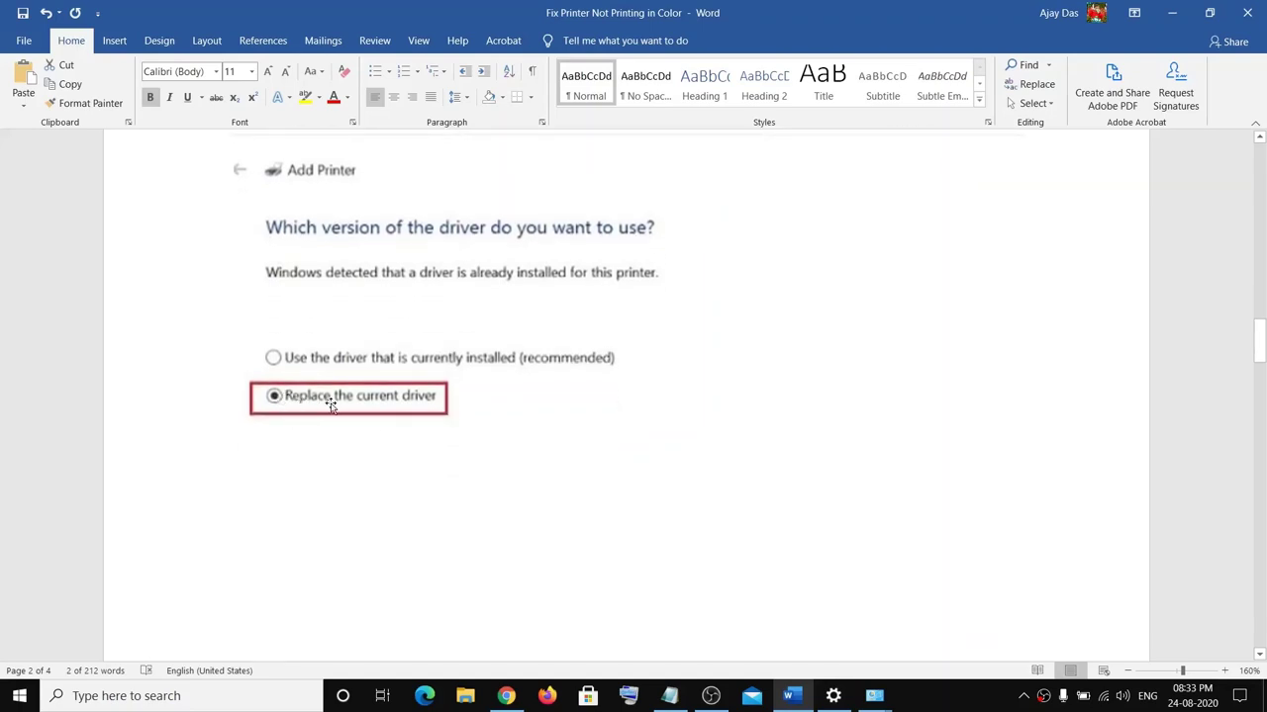
scroll(421, 412, "down", 12)
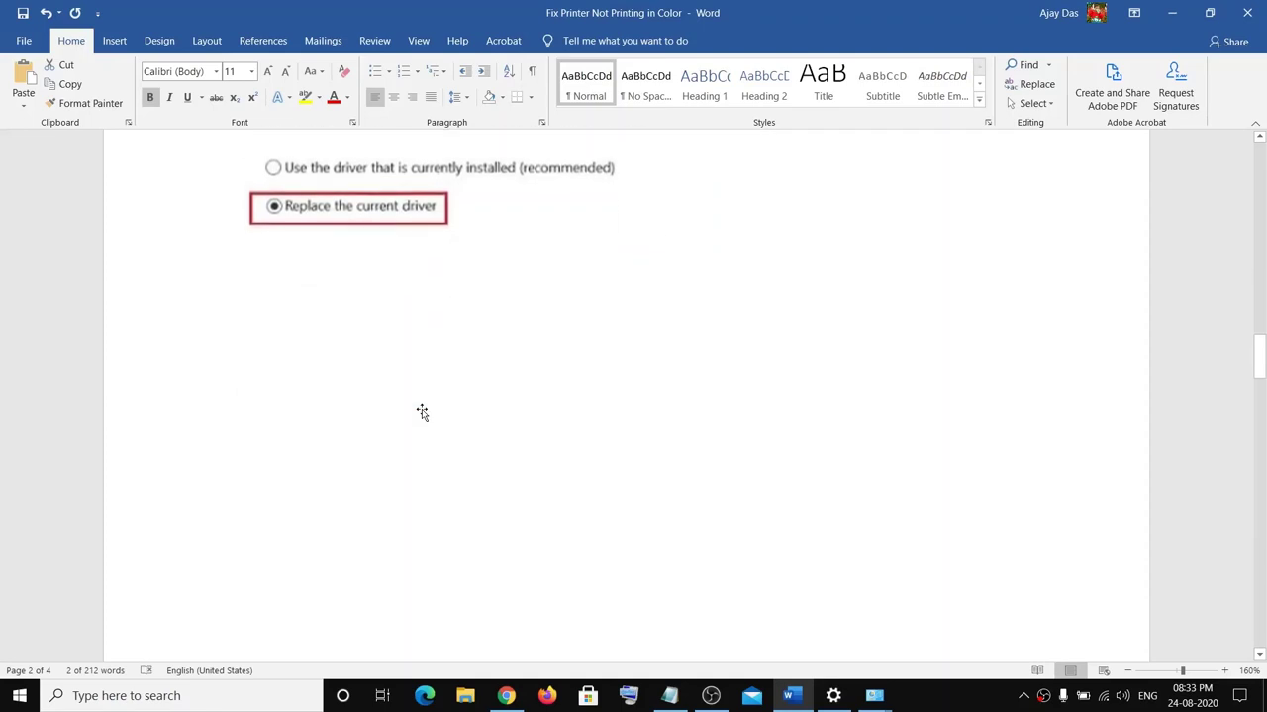
scroll(421, 411, "down", 3)
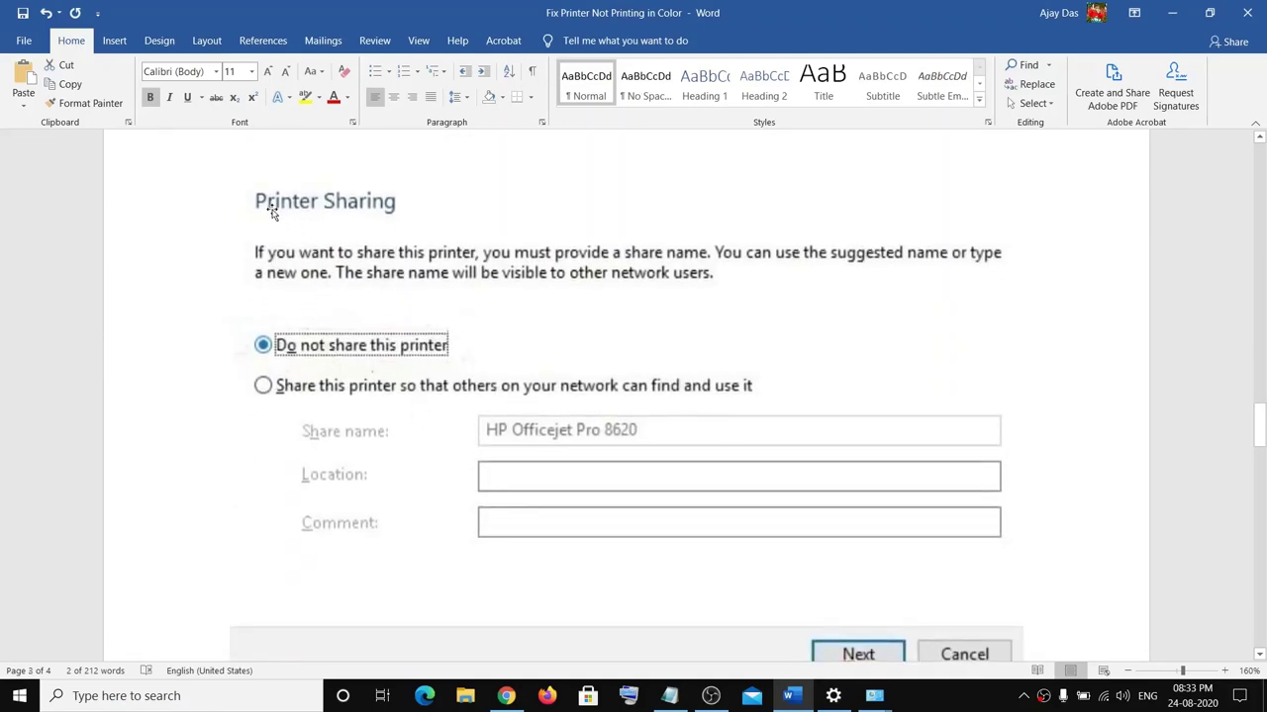
key("alt+Tab")
left_click(262, 374)
scroll(838, 489, "down", 4)
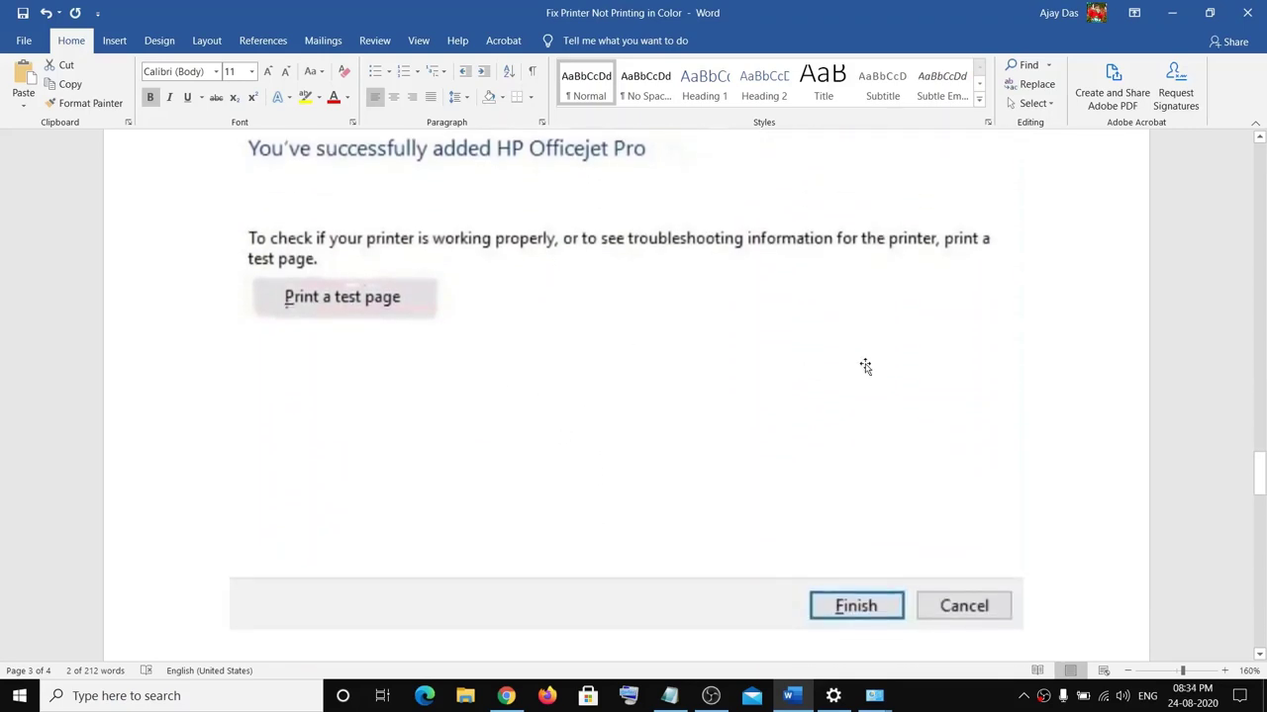
scroll(797, 388, "down", 5)
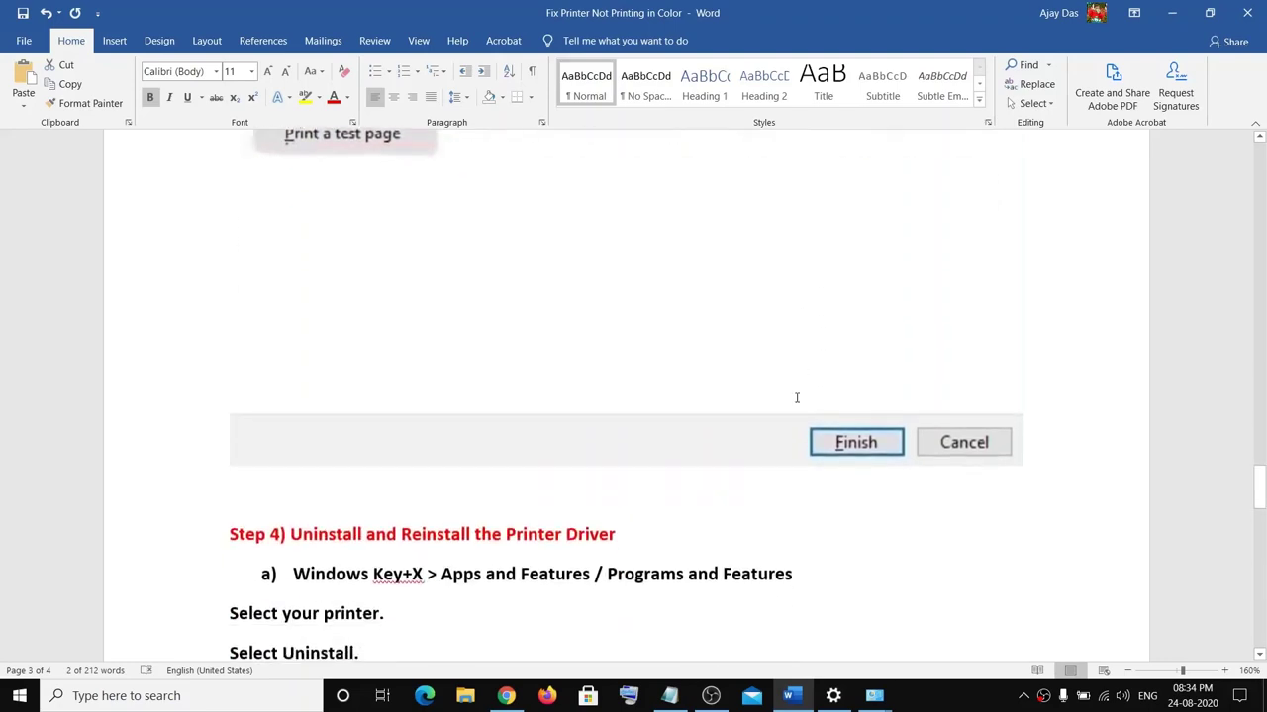
Step: Highlight "Uninstall and Reinstall the Printer Driver" in the Word guide and open Apps & features in Windows Settings
left_click(613, 384)
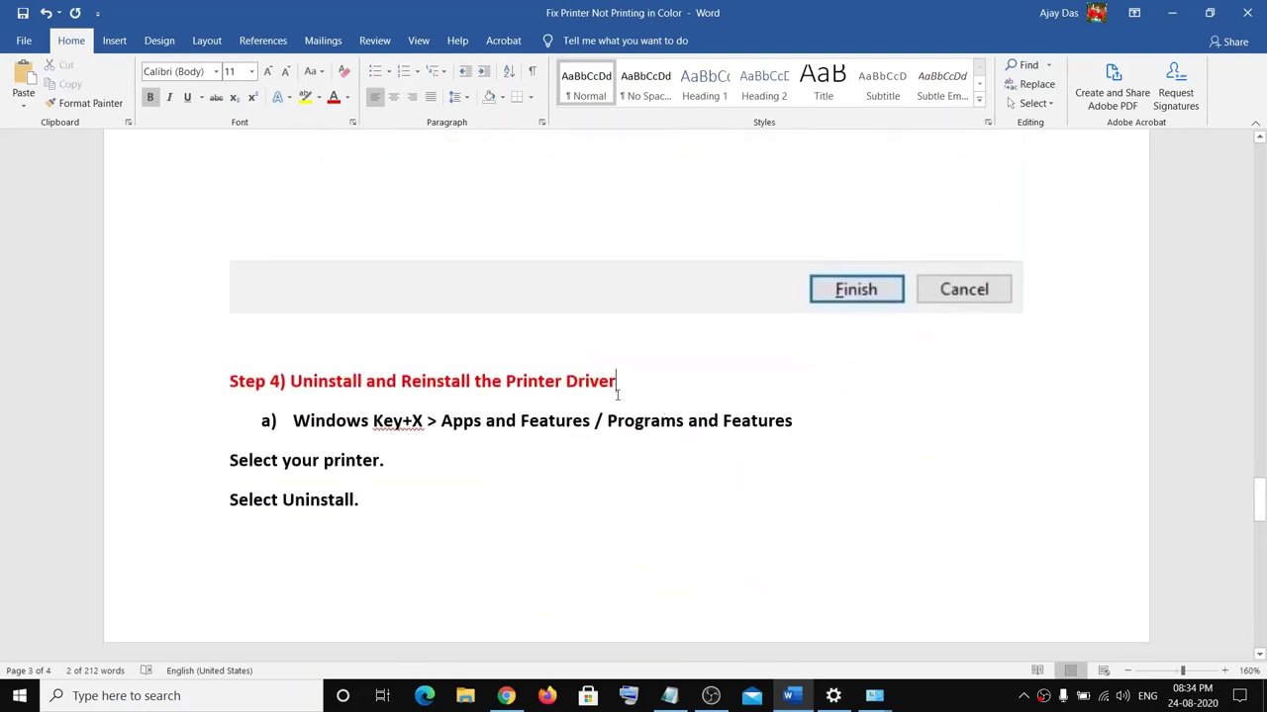
left_click_drag(291, 384, 612, 388)
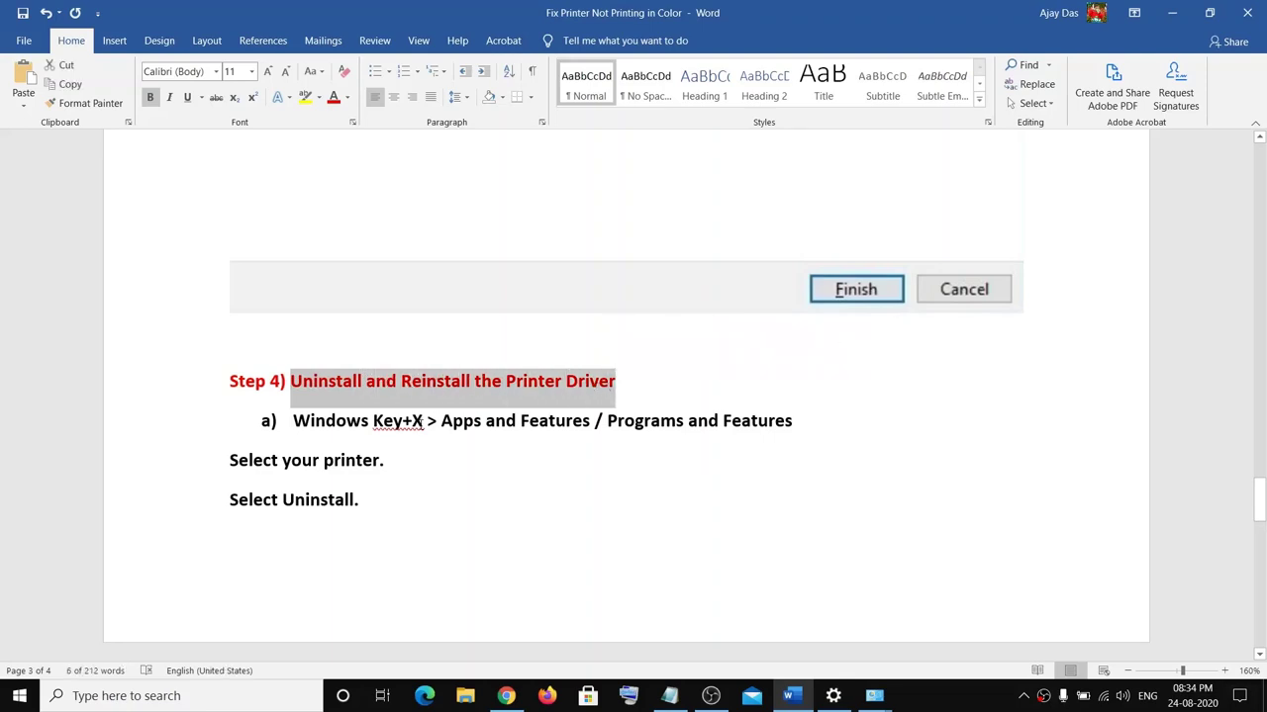
right_click(19, 698)
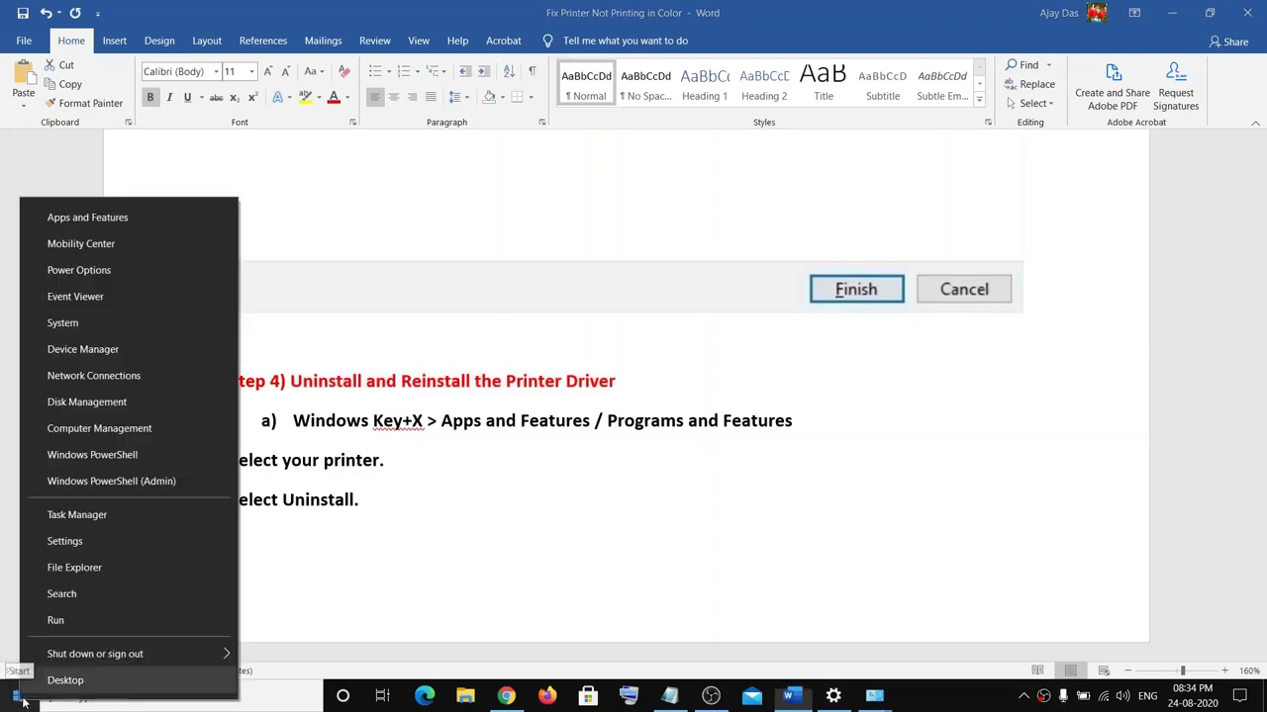
left_click(118, 222)
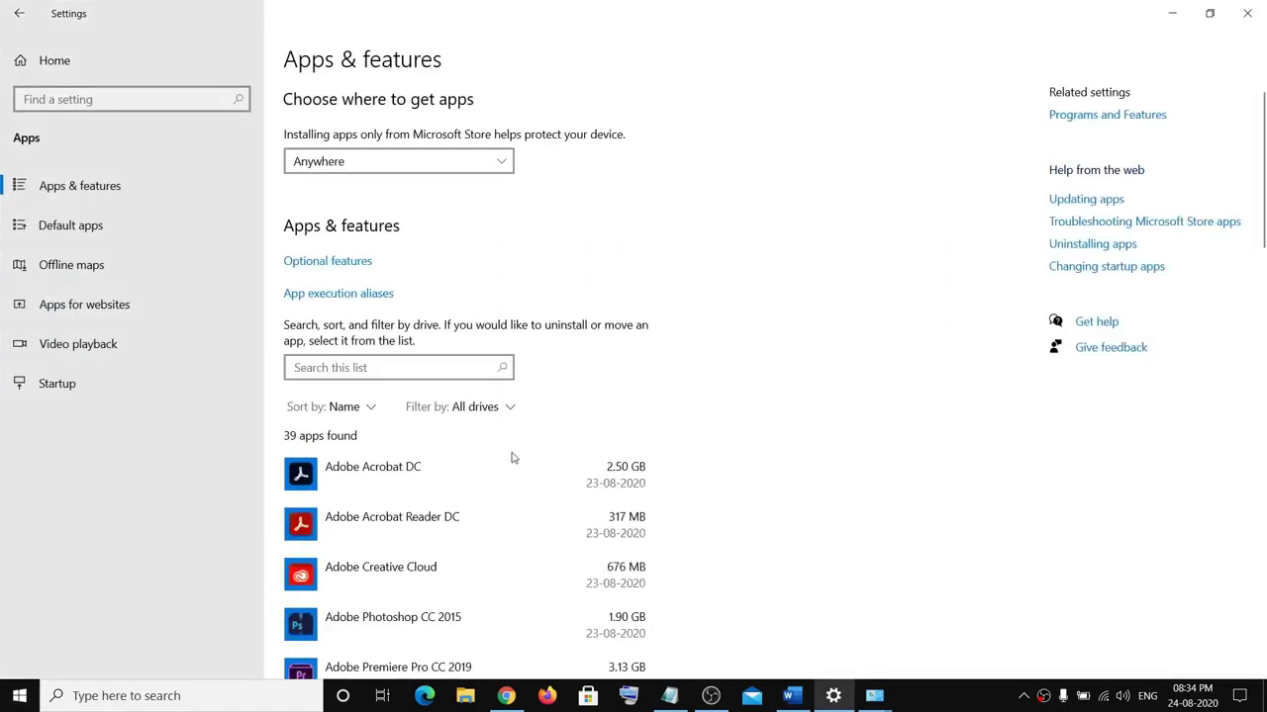
Step: Look through the installed apps, expand the Skype entry to show its Uninstall option, and minimize Settings to return to the Word guide
scroll(515, 468, "down", 15)
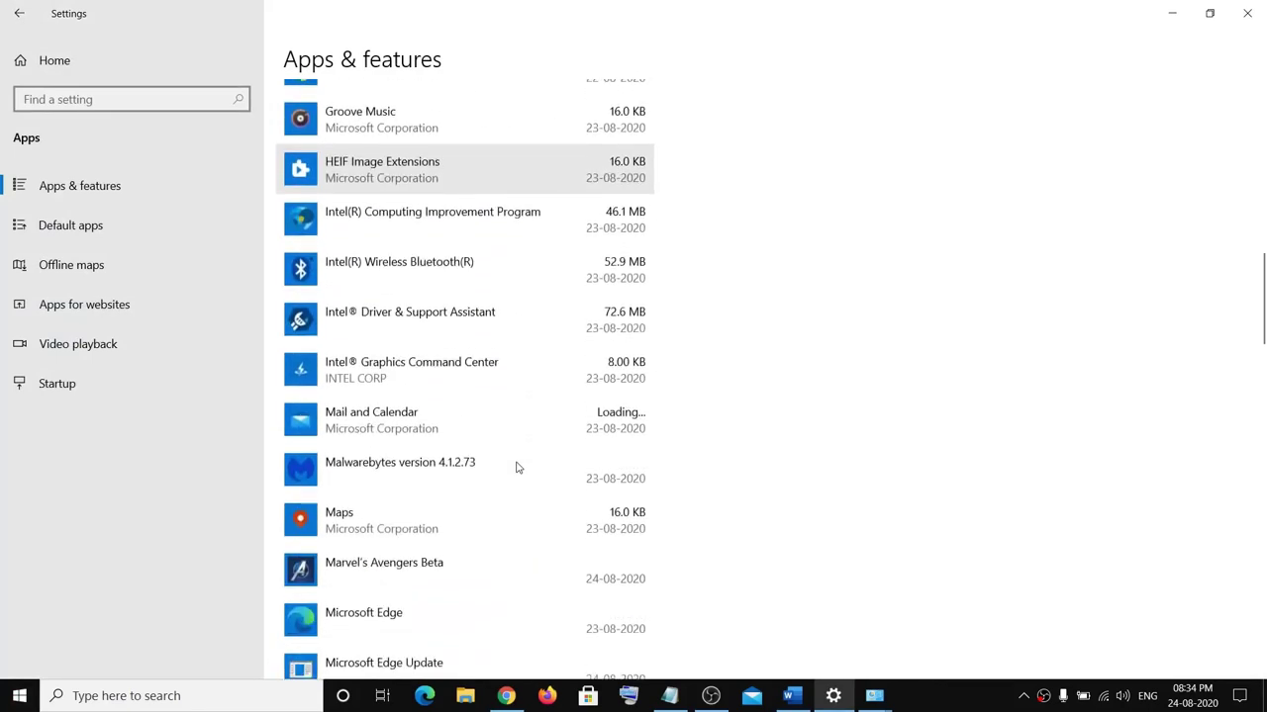
scroll(516, 468, "down", 15)
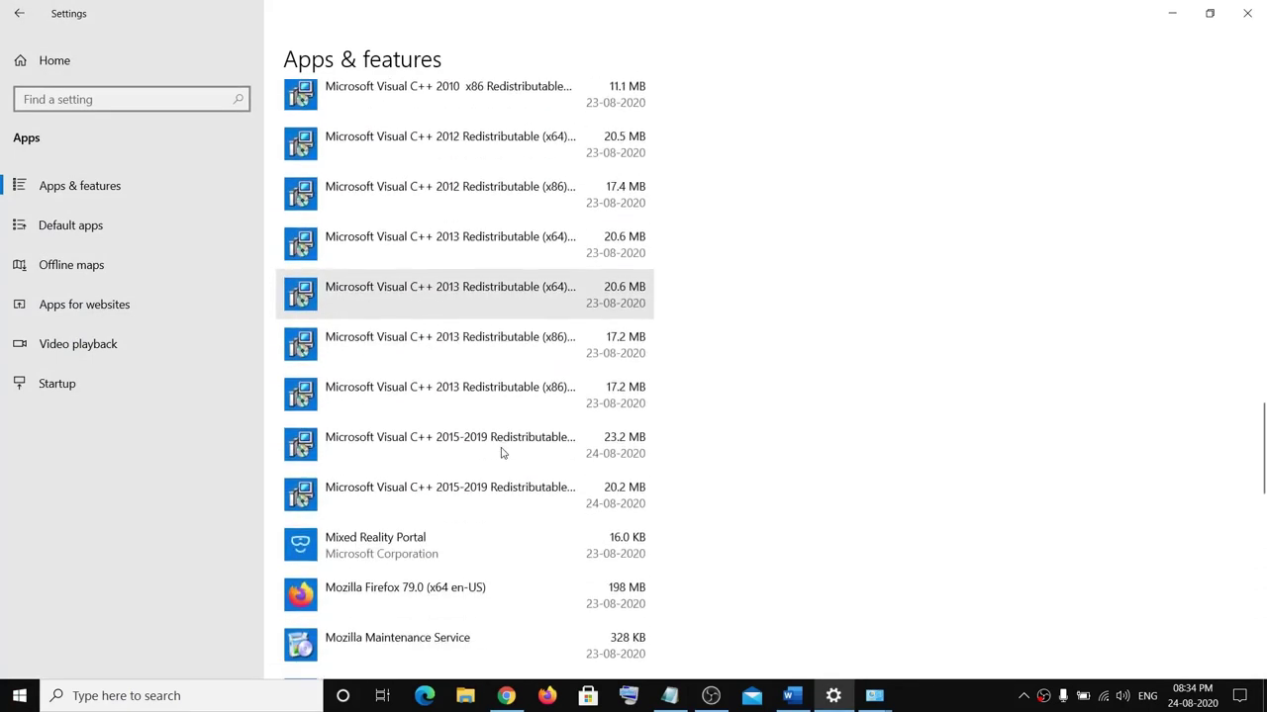
scroll(500, 452, "down", 4)
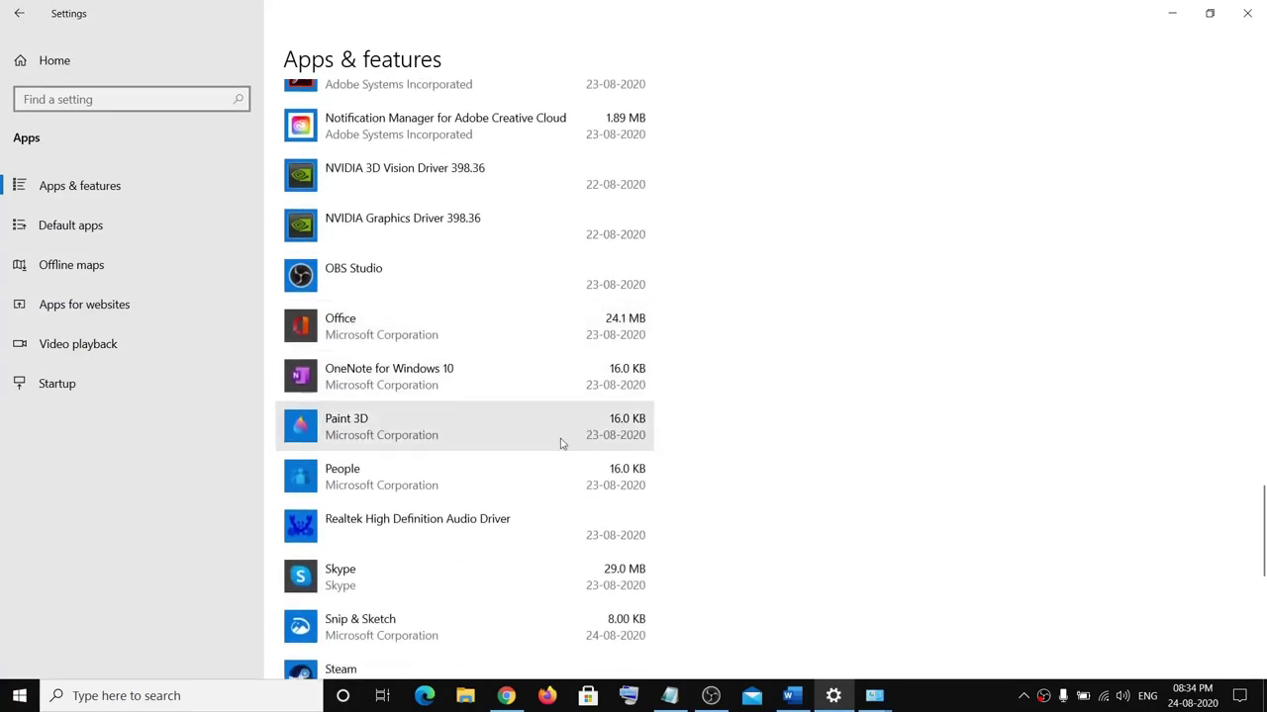
scroll(542, 452, "down", 2)
scroll(543, 452, "down", 1)
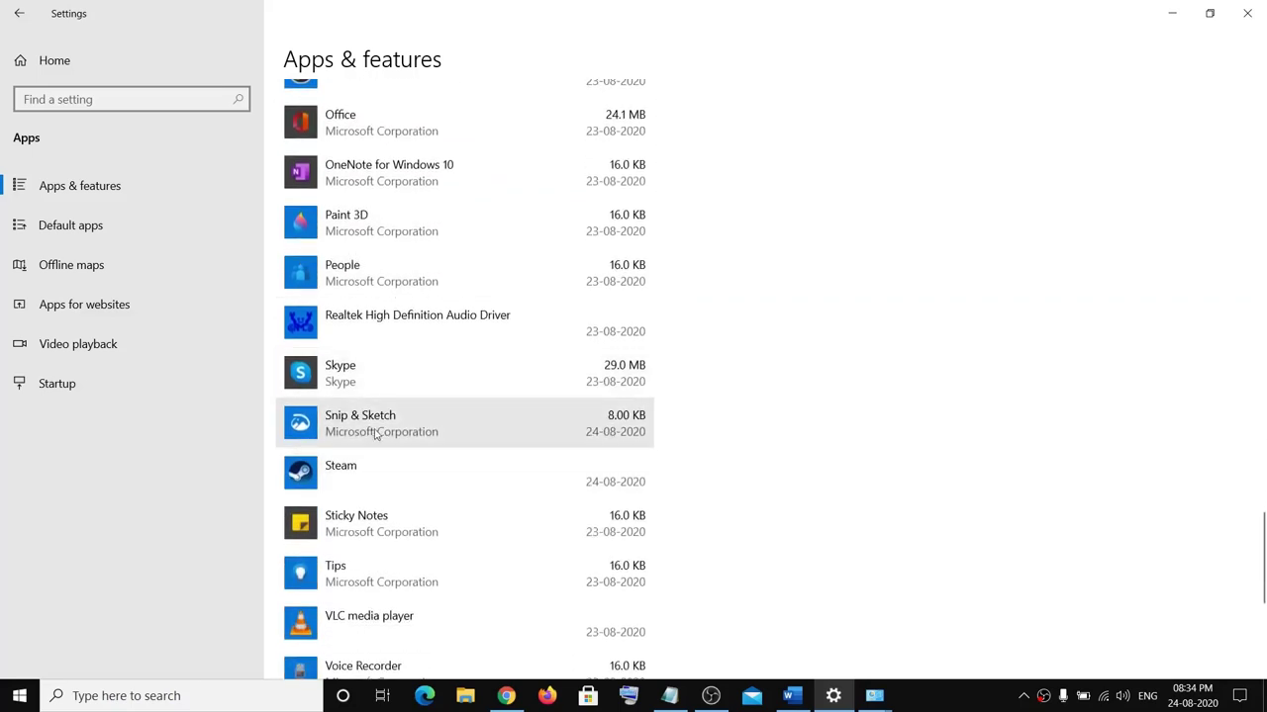
left_click(351, 386)
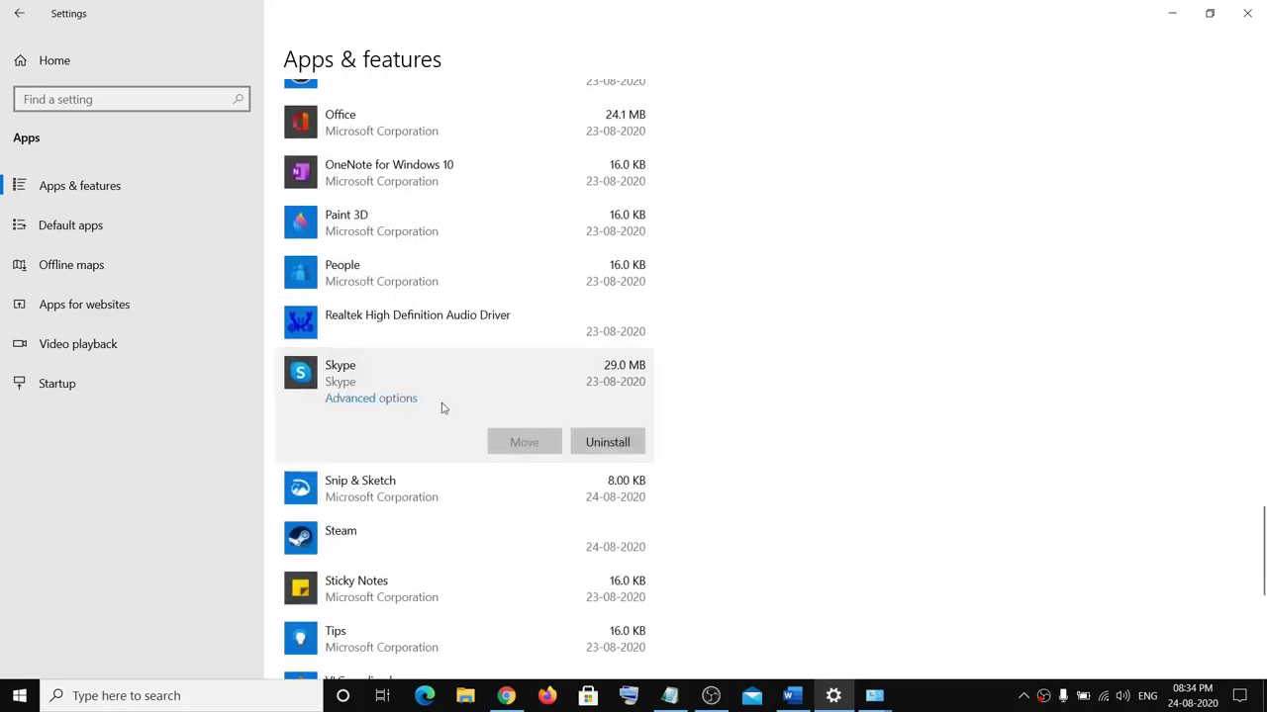
scroll(475, 435, "up", 5)
scroll(488, 475, "down", 4)
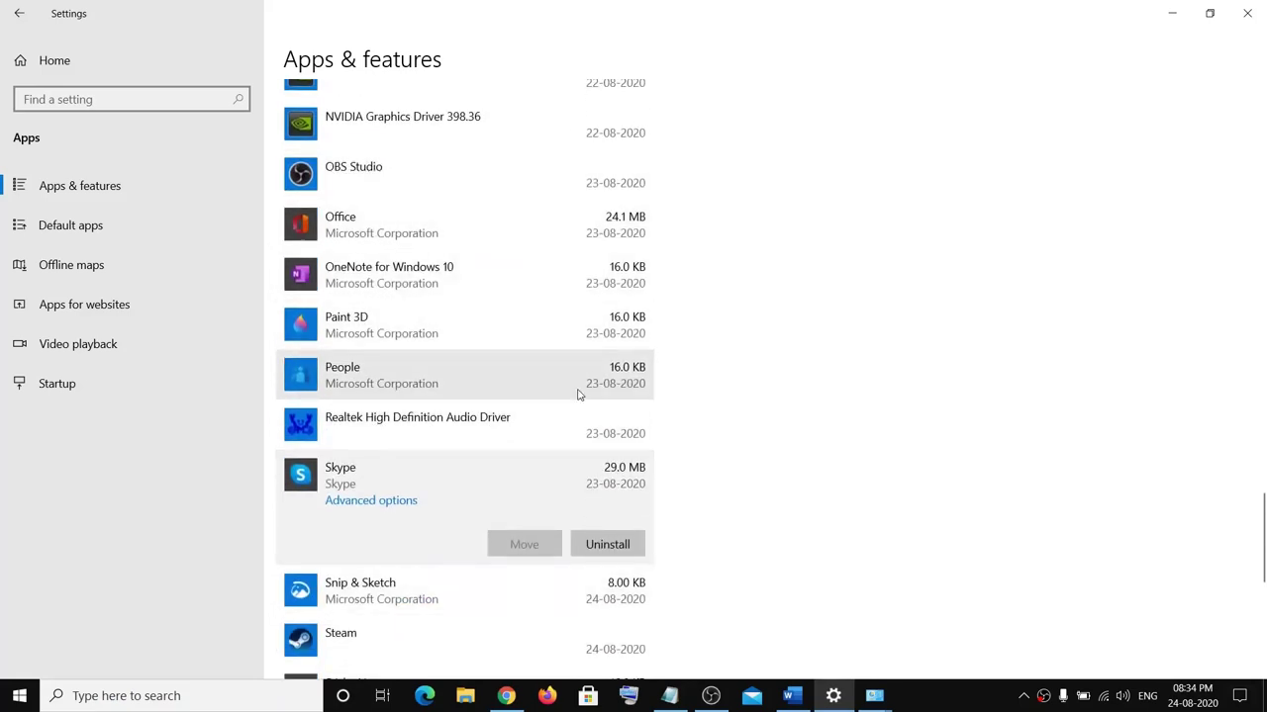
left_click(1171, 12)
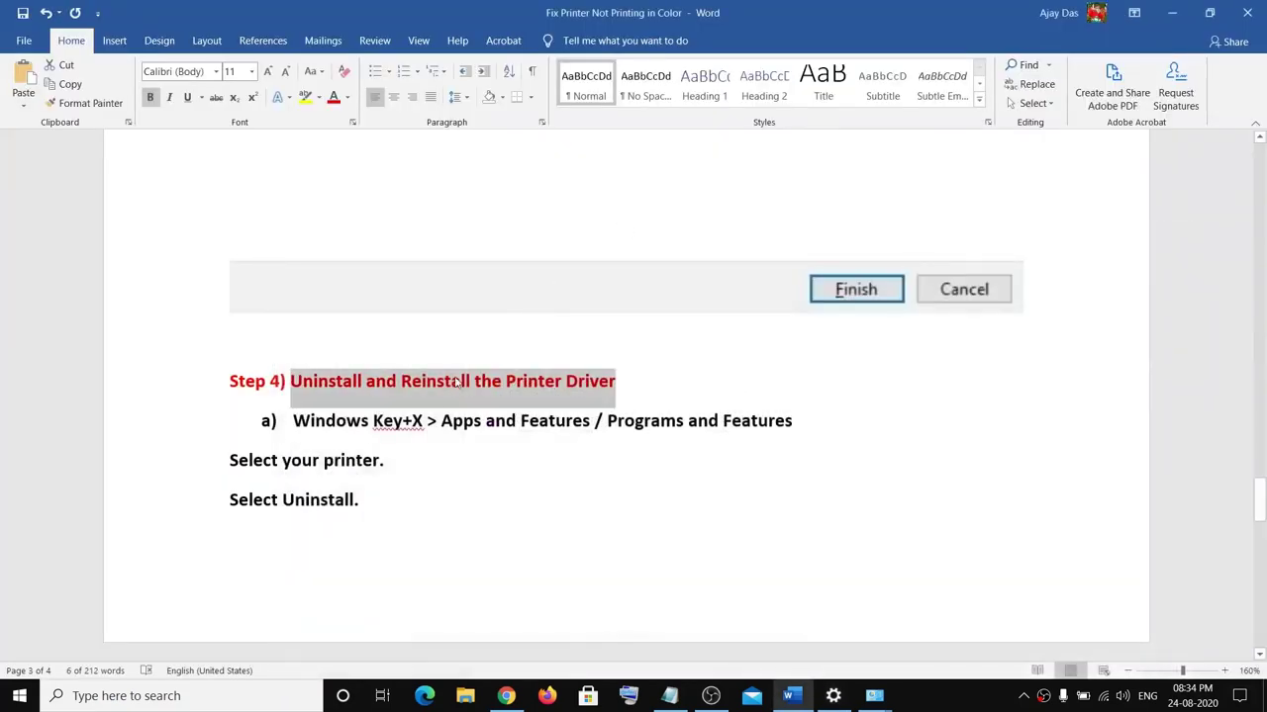
Step: Highlight "type control" in step b of the Word guide
scroll(451, 391, "down", 3)
scroll(445, 399, "down", 3)
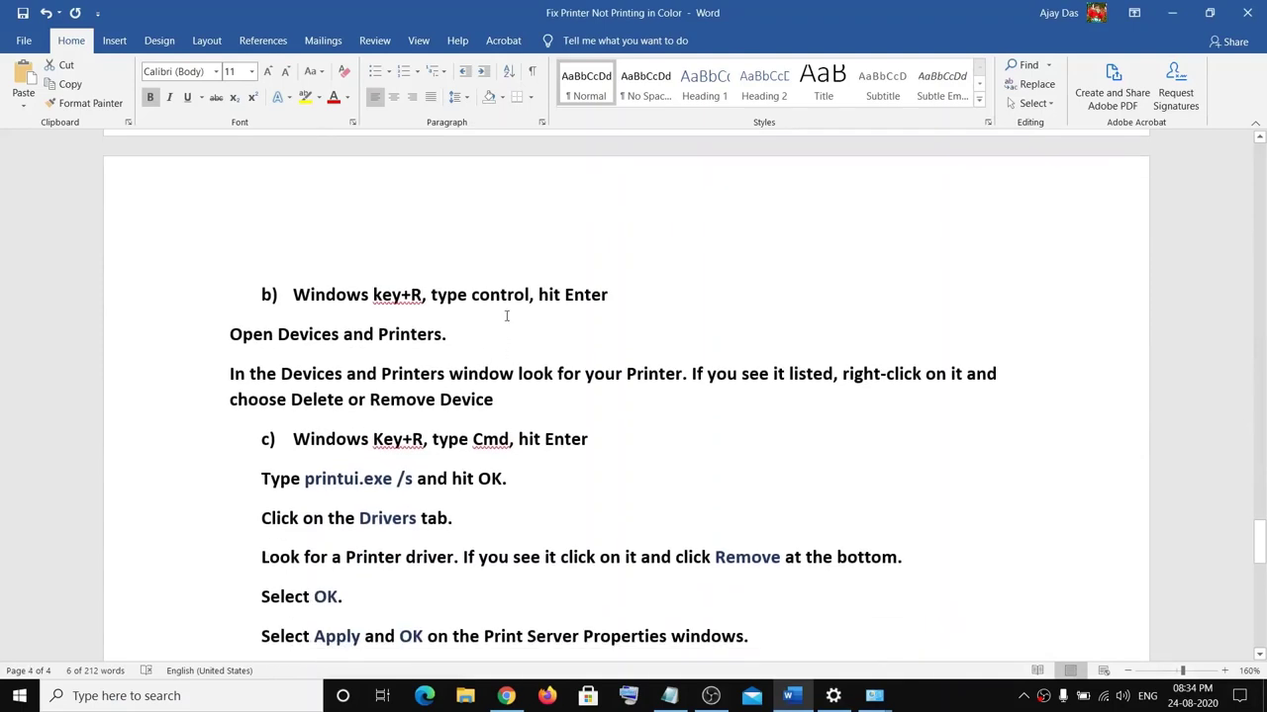
left_click_drag(432, 295, 530, 297)
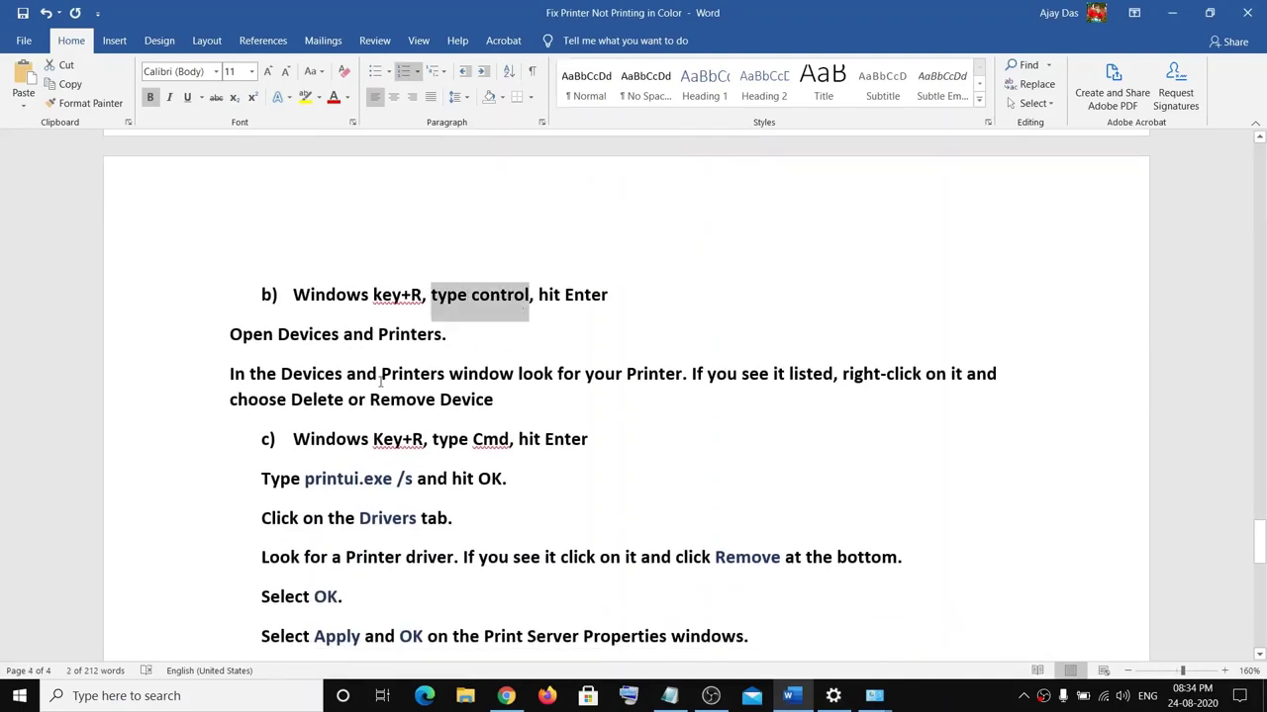
Step: Open Devices and Printers from Control Panel and display the Remove device option for OneNote for Windows 10, then return to the Word guide
left_click(874, 695)
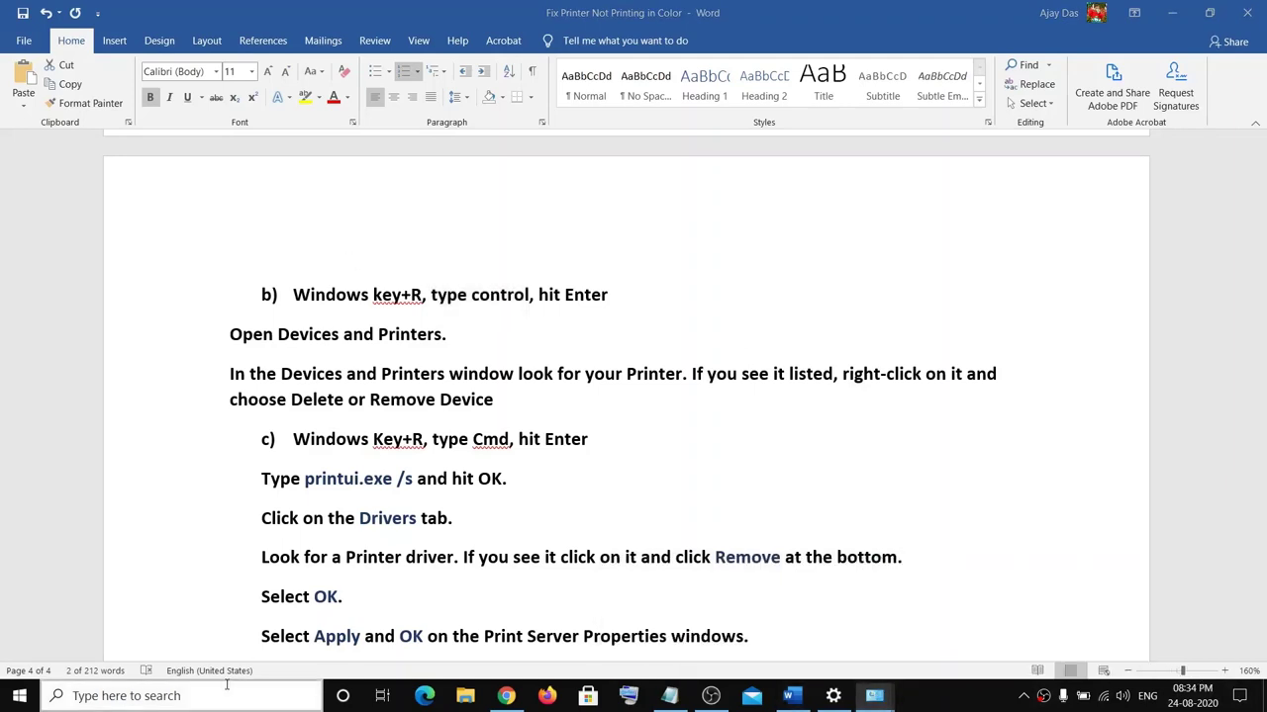
left_click(199, 702)
type("control")
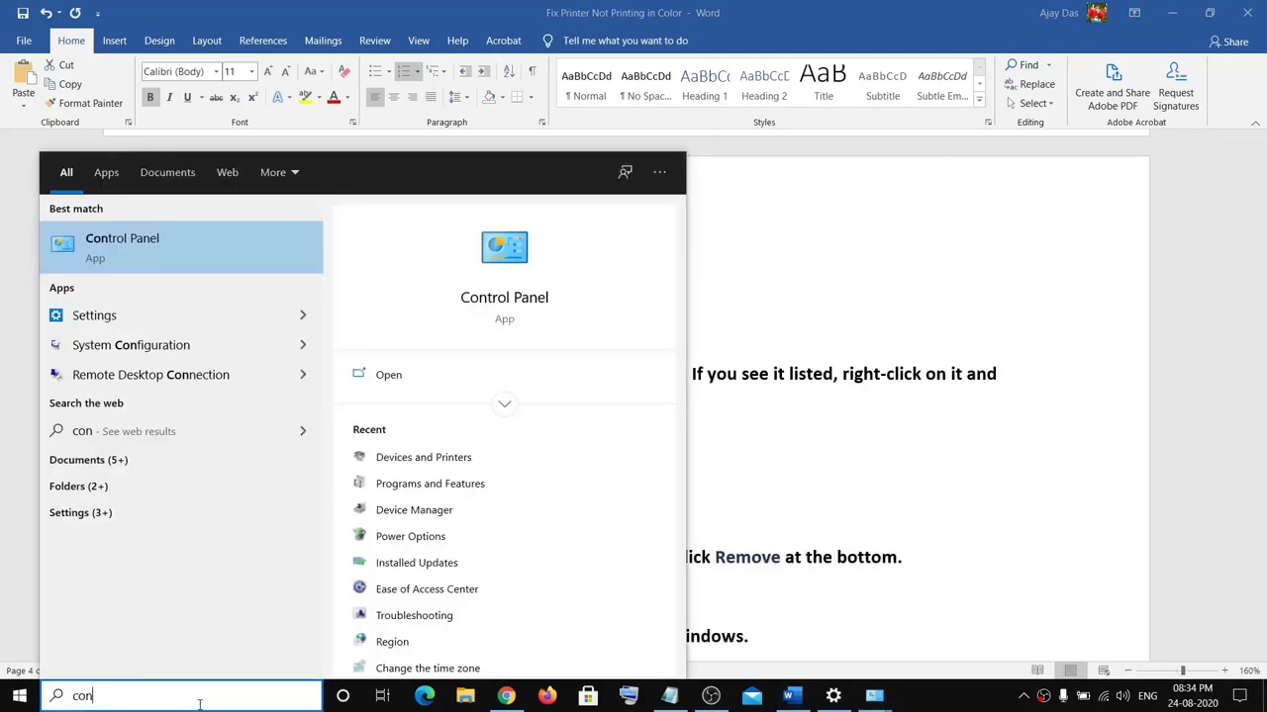
left_click(188, 258)
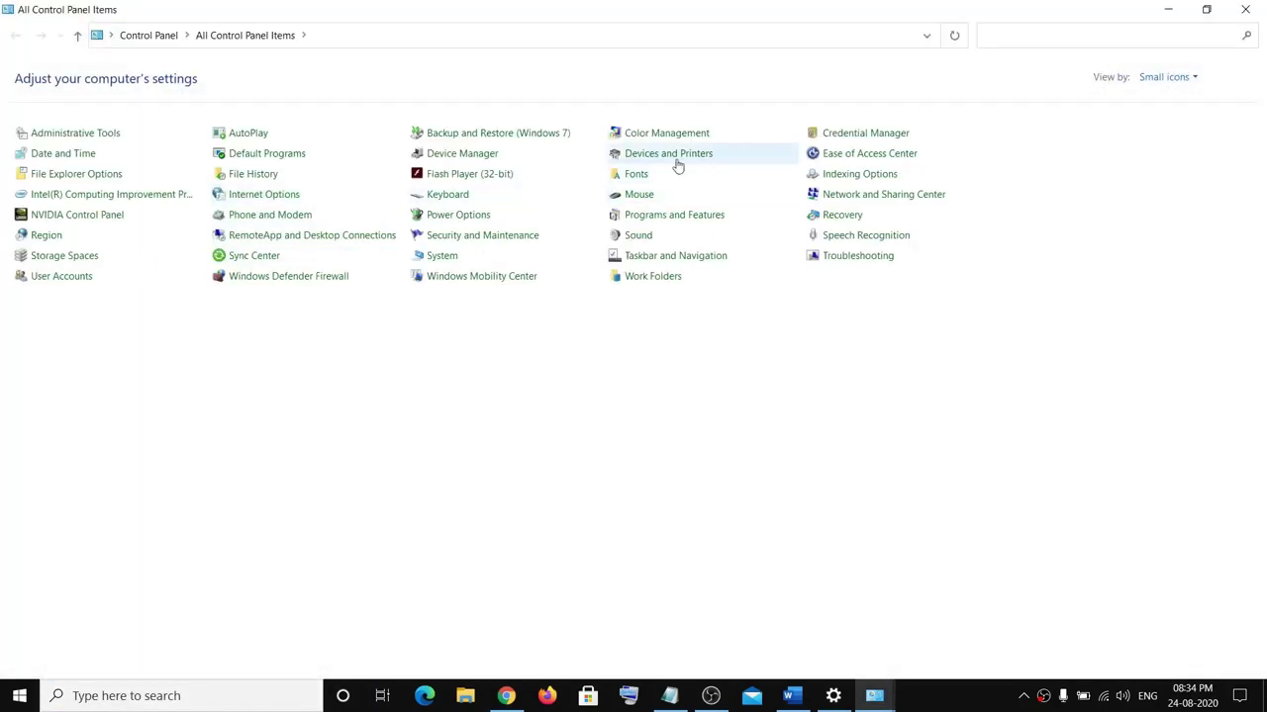
left_click(653, 156)
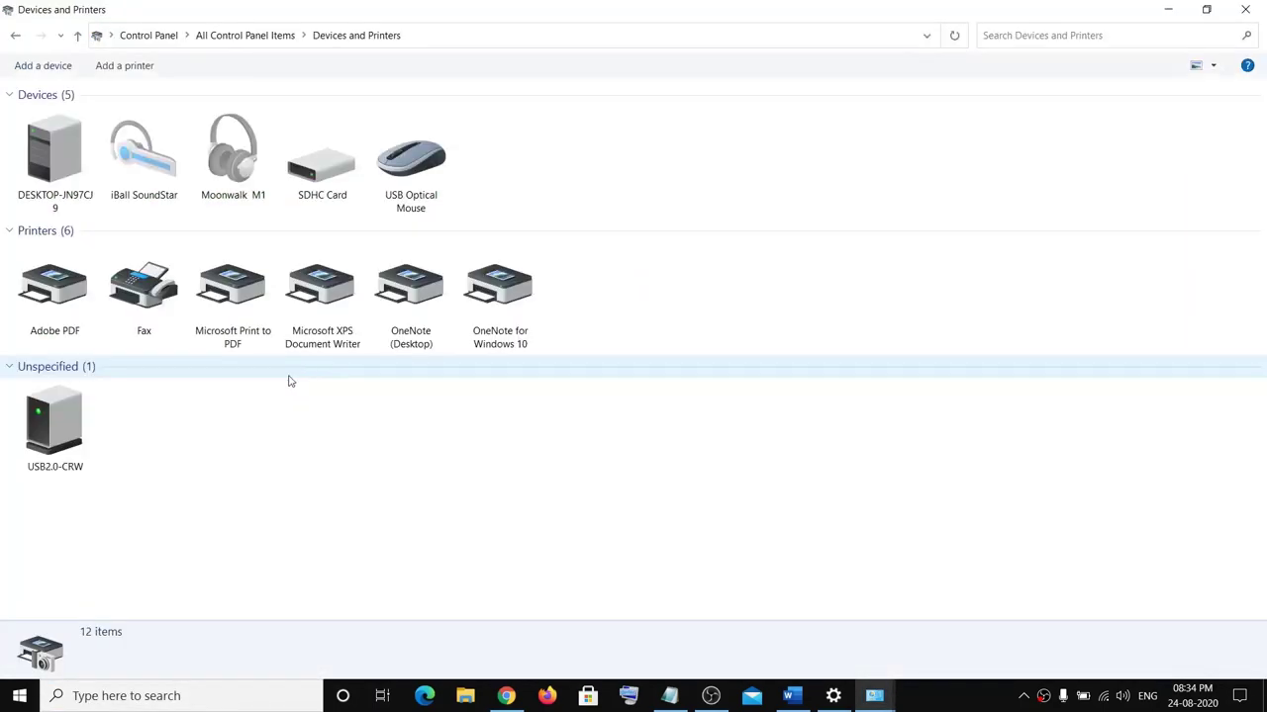
right_click(520, 306)
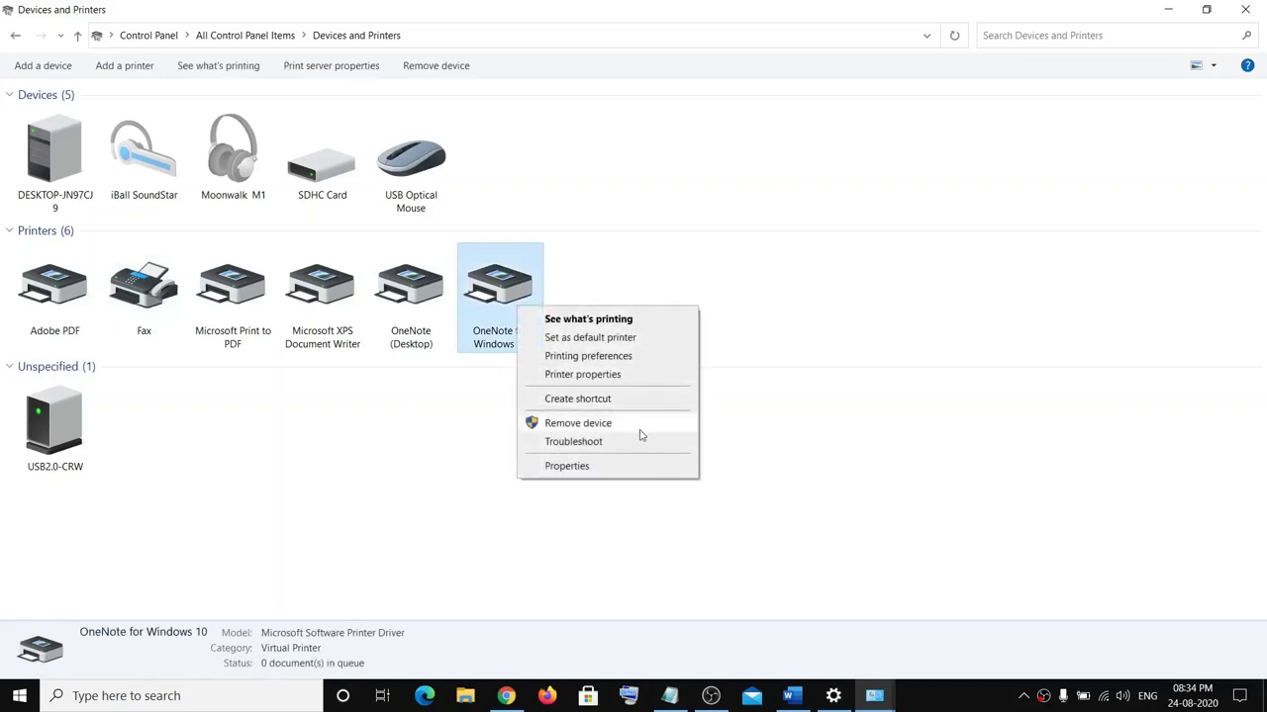
left_click(1171, 12)
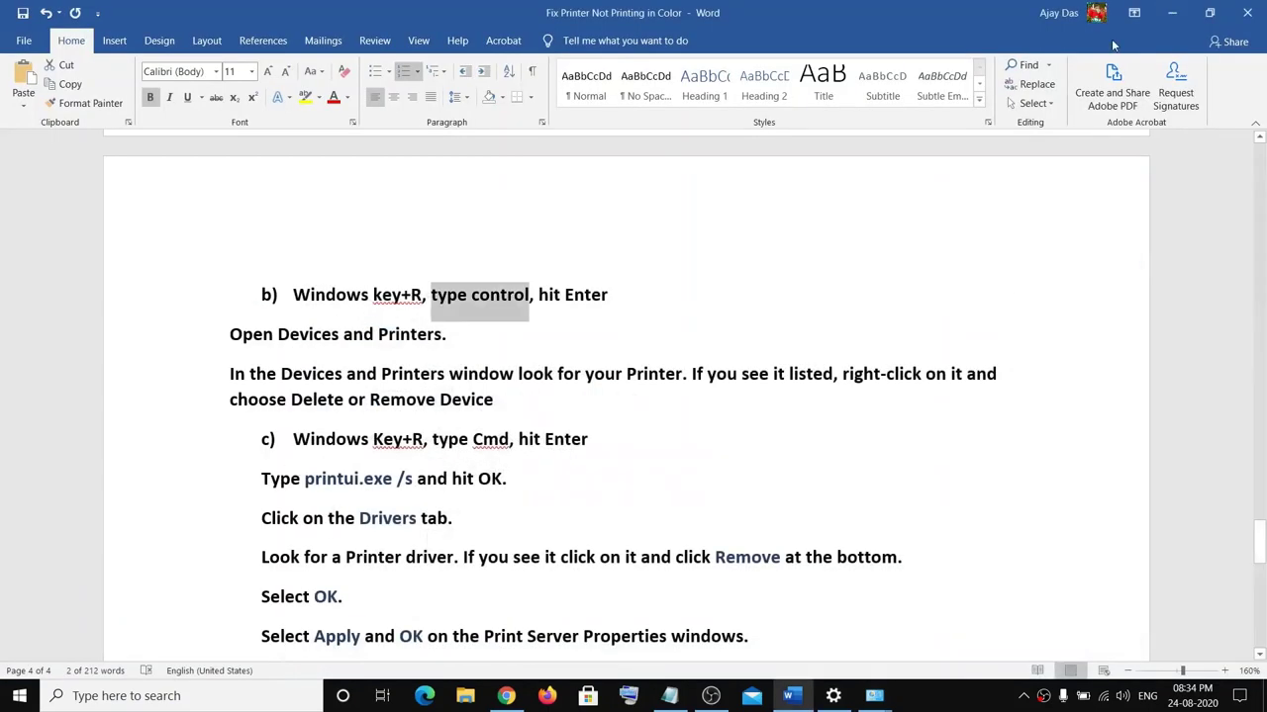
Step: Copy the command "printui.exe /s" from step c of the Word guide
scroll(506, 432, "down", 5)
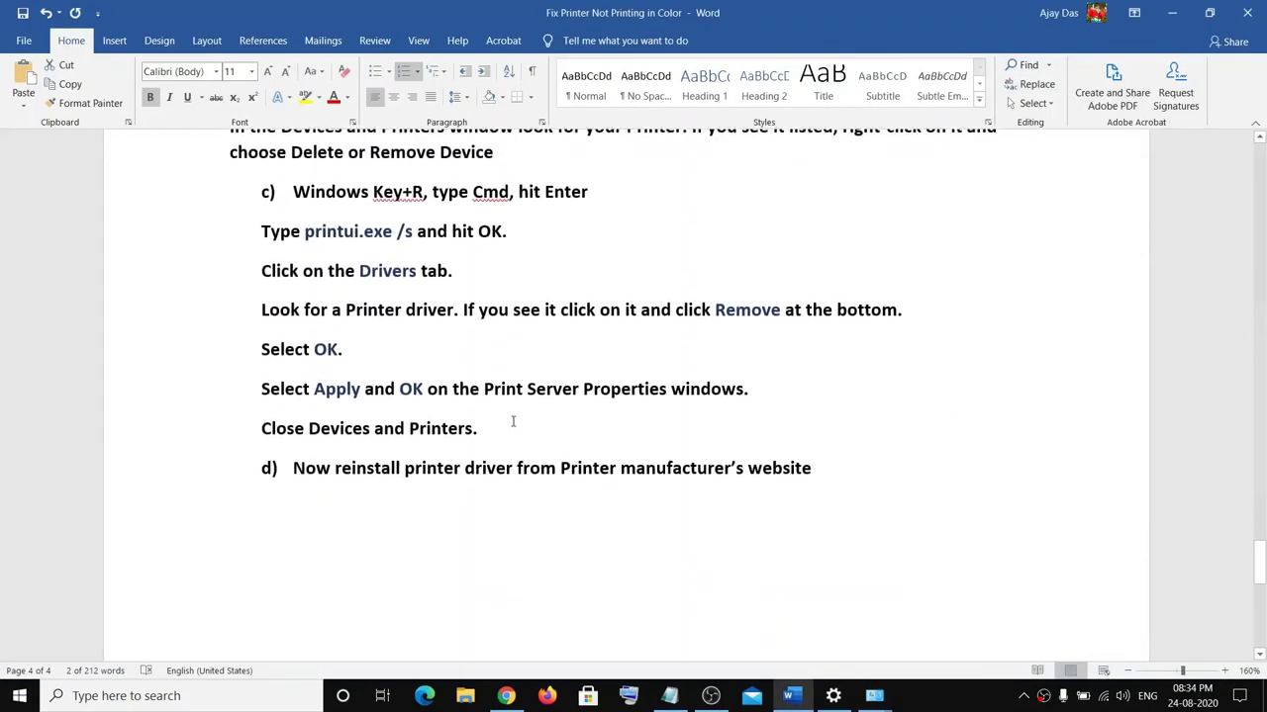
scroll(512, 422, "up", 2)
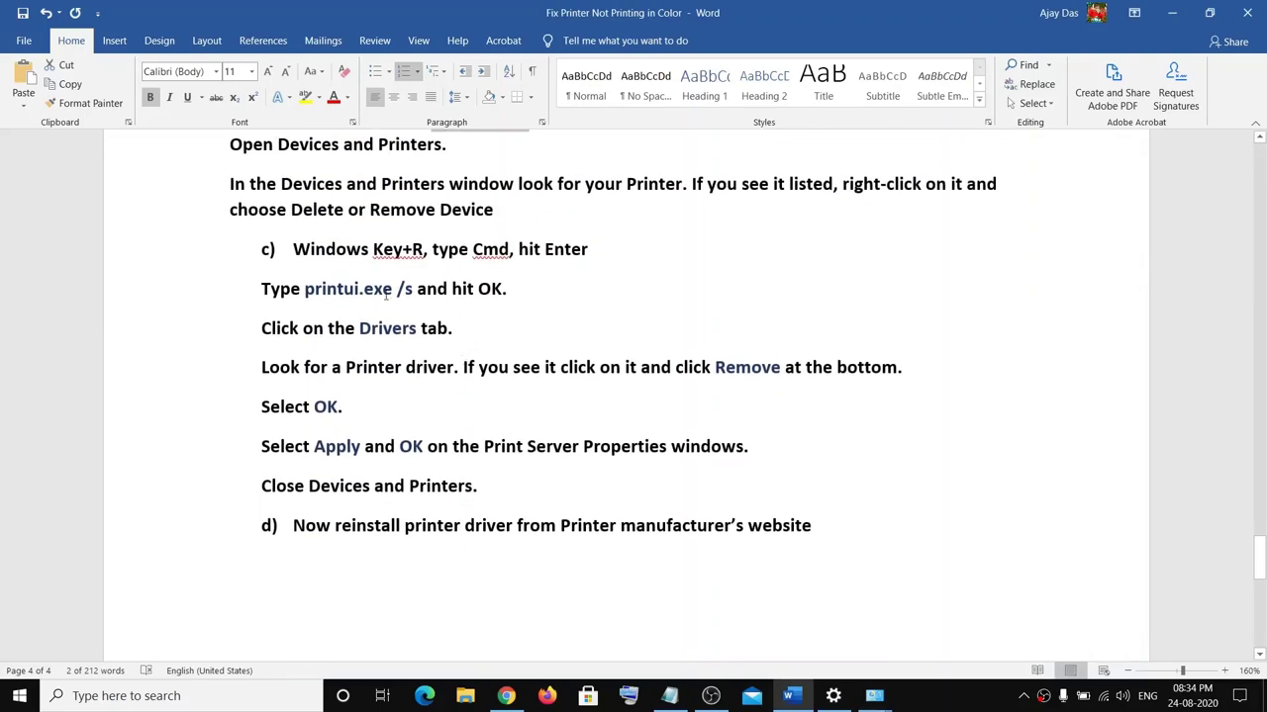
left_click_drag(412, 288, 305, 291)
key("ctrl+c")
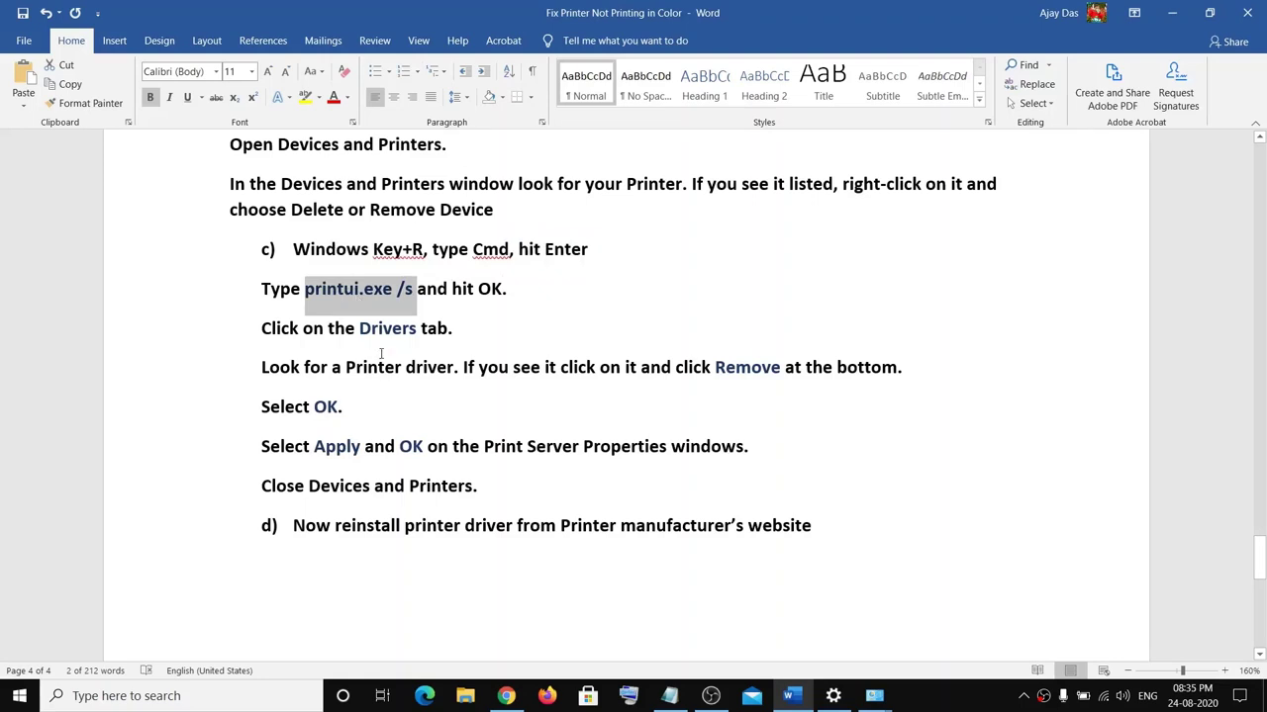
Step: Show the desktop with the Run dialog open and close the leftover Add Printer and Adobe PDF Properties windows
right_click(20, 696)
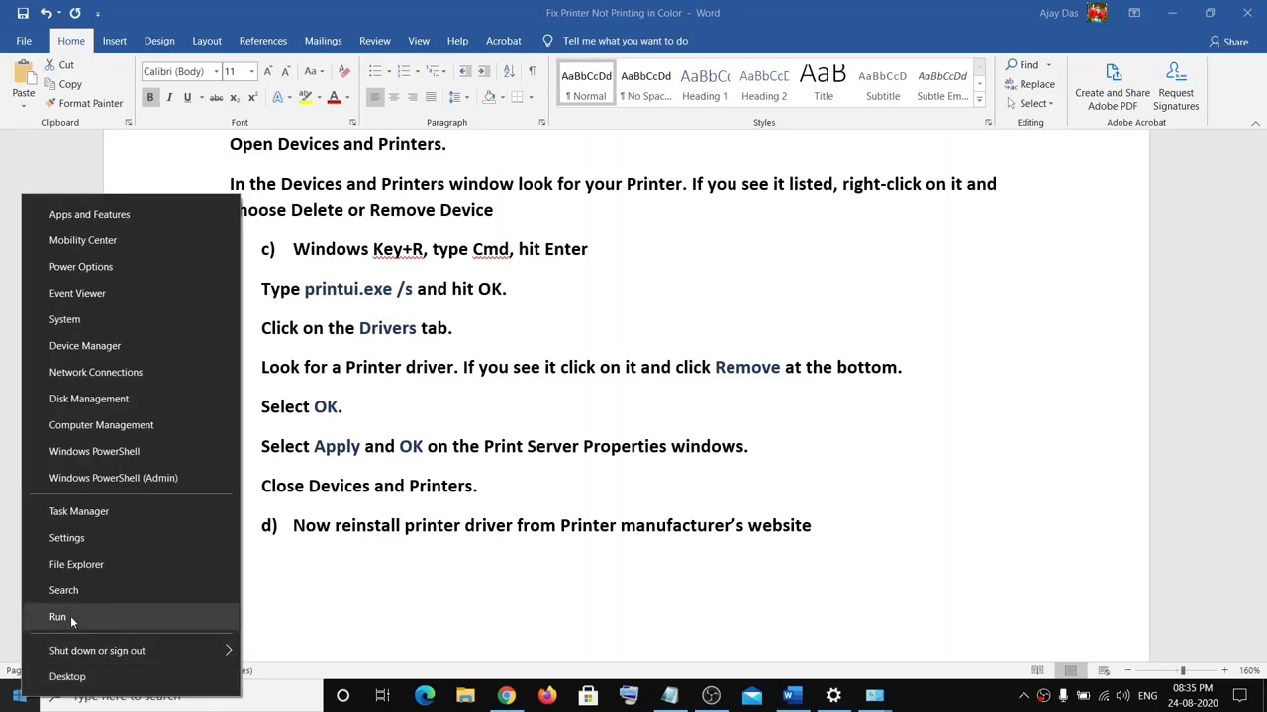
left_click(68, 677)
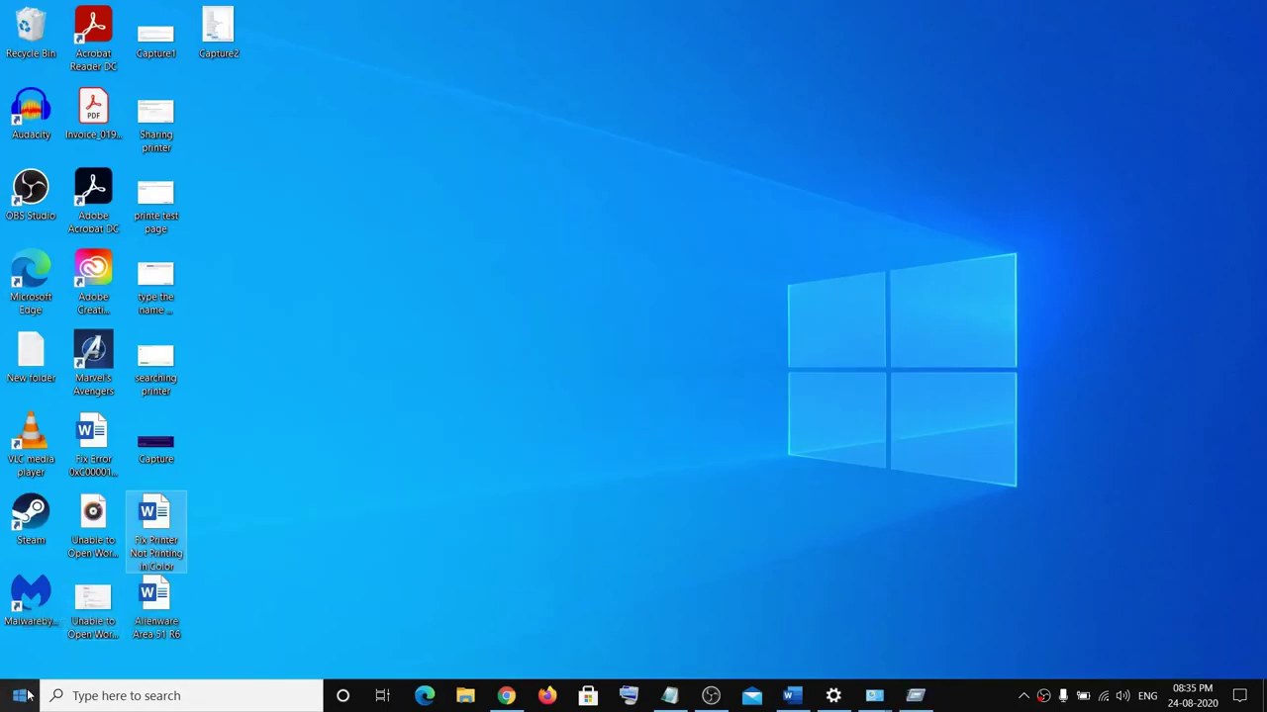
left_click(917, 703)
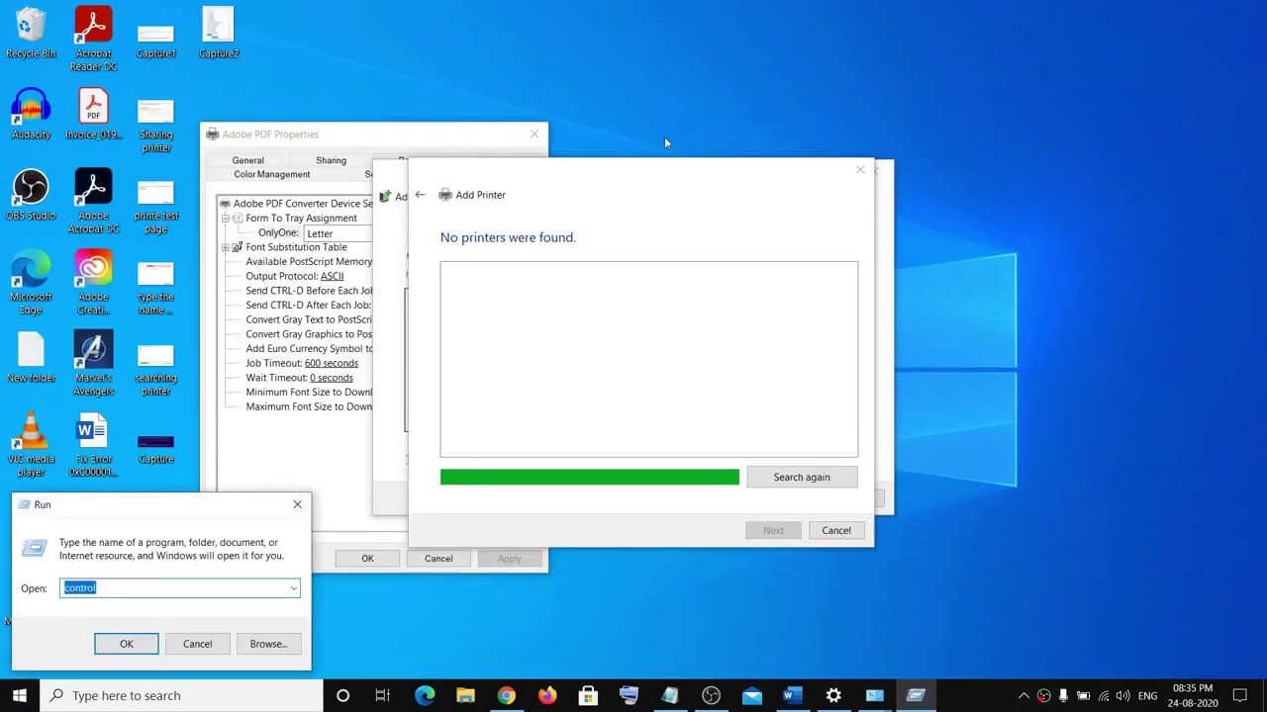
left_click(874, 174)
left_click(873, 174)
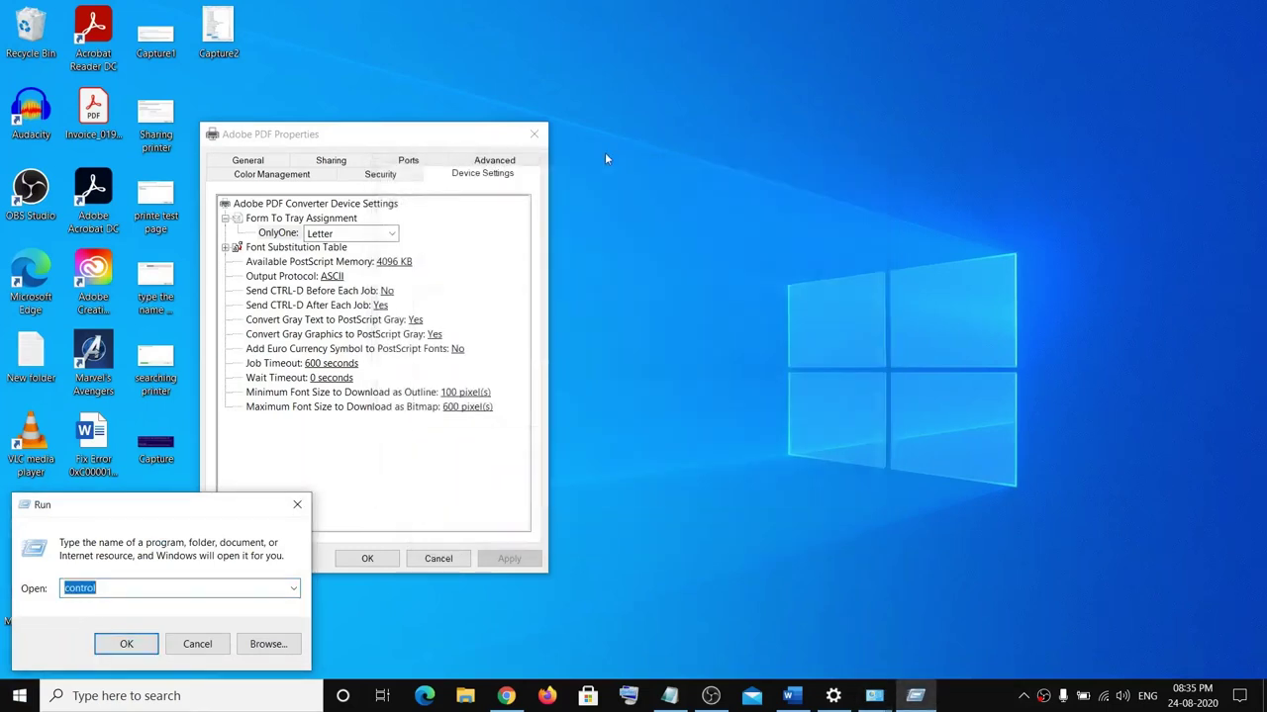
left_click(534, 134)
Step: Run "printui.exe /s" with the copied command and move the Print Server Properties window higher on the desktop
key("ctrl+v")
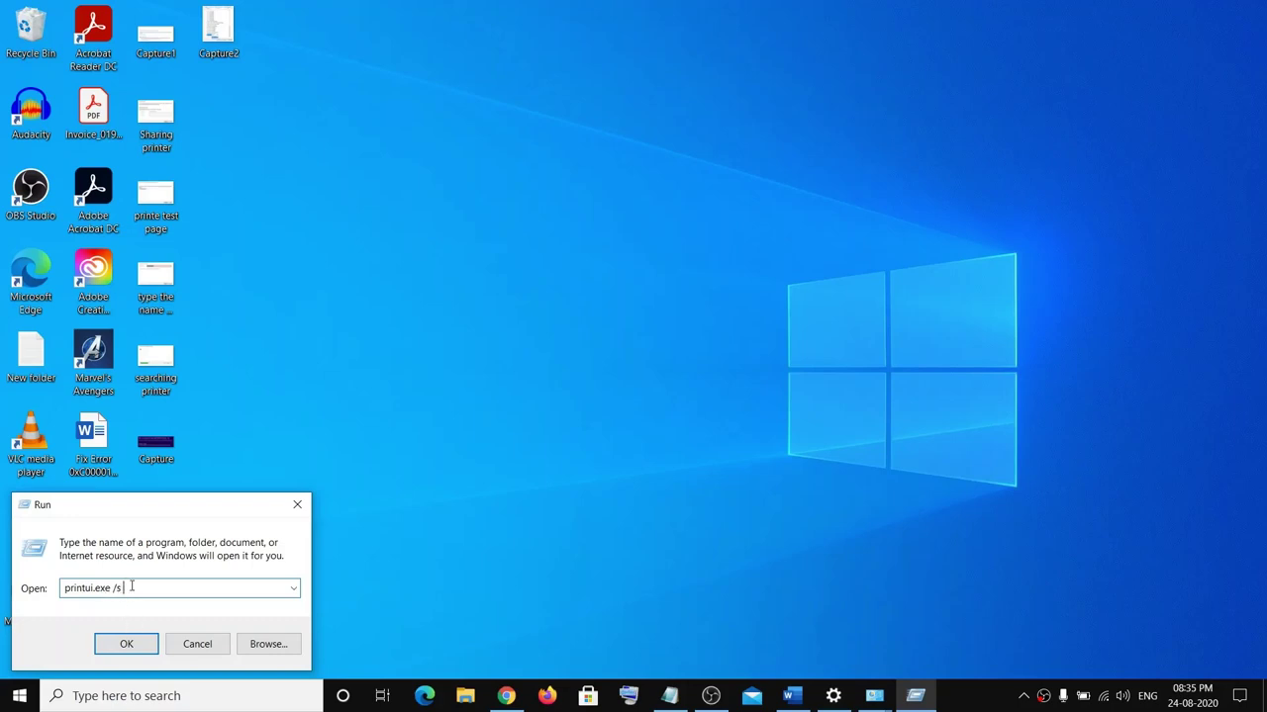
left_click(127, 644)
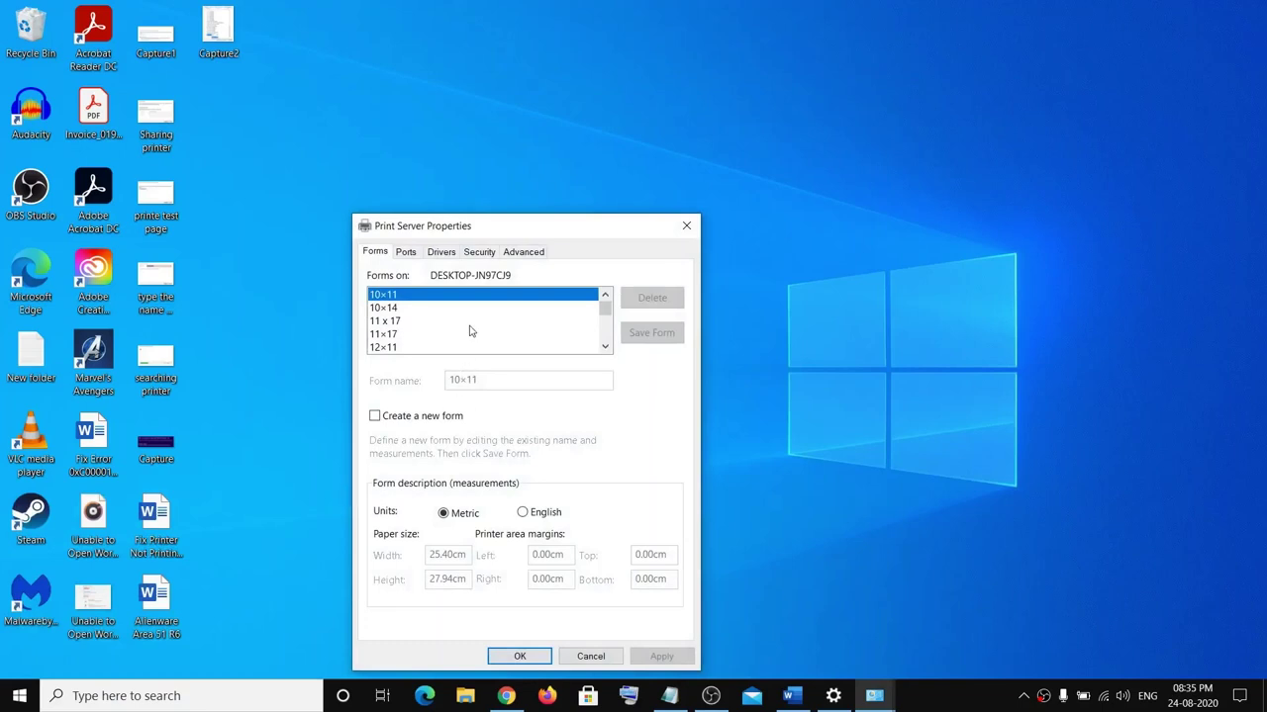
left_click(954, 700)
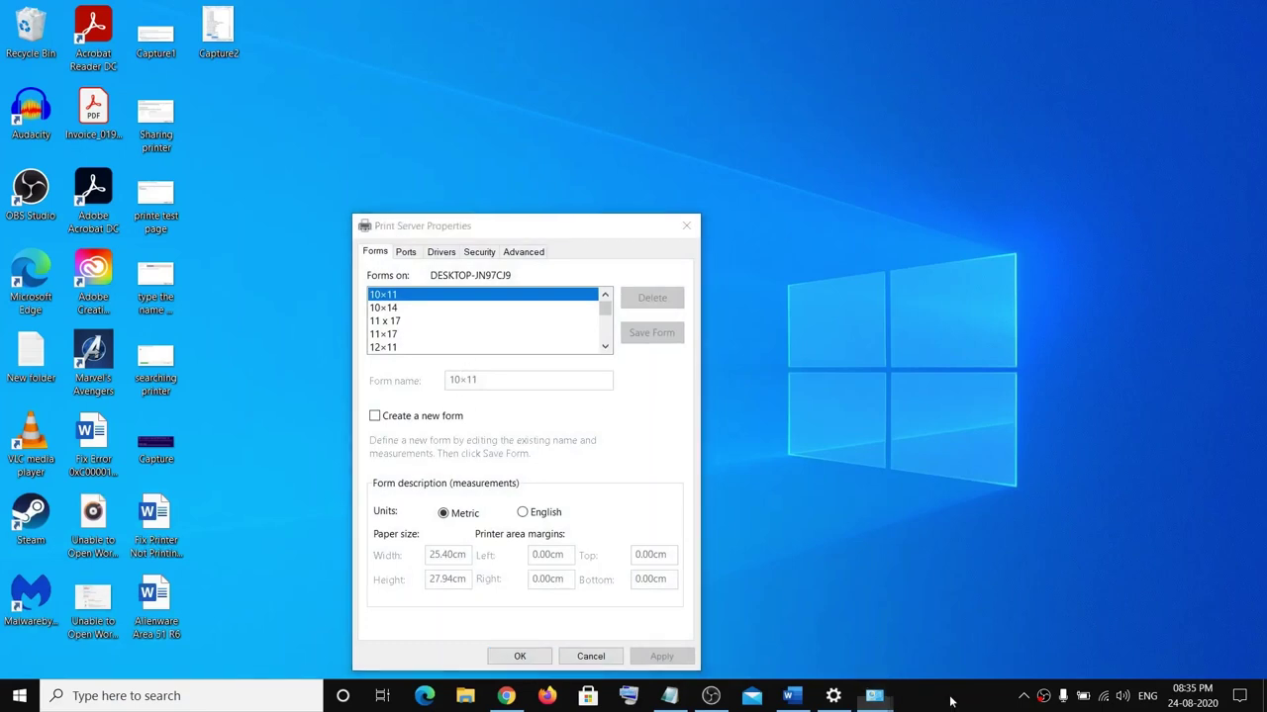
left_click_drag(516, 238, 587, 135)
Step: Display the installed printer drivers and select the x64 and x86 Microsoft enhanced drivers in turn
left_click(514, 151)
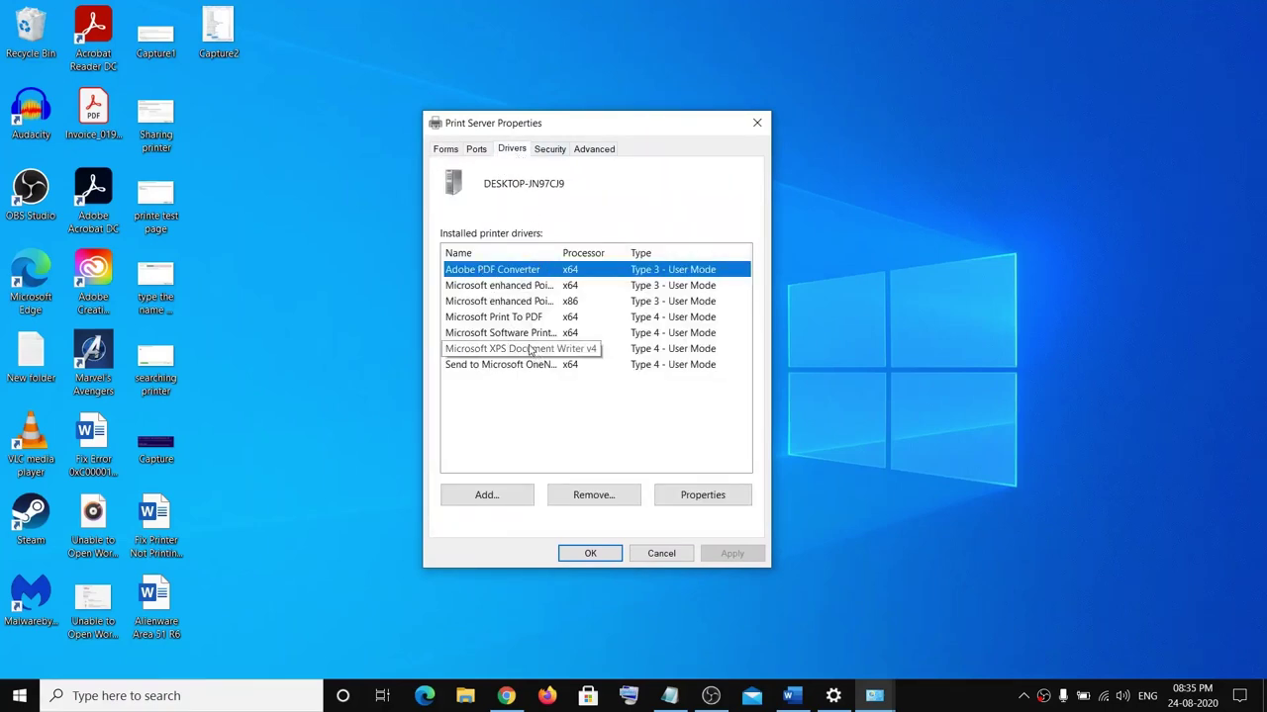
left_click(504, 287)
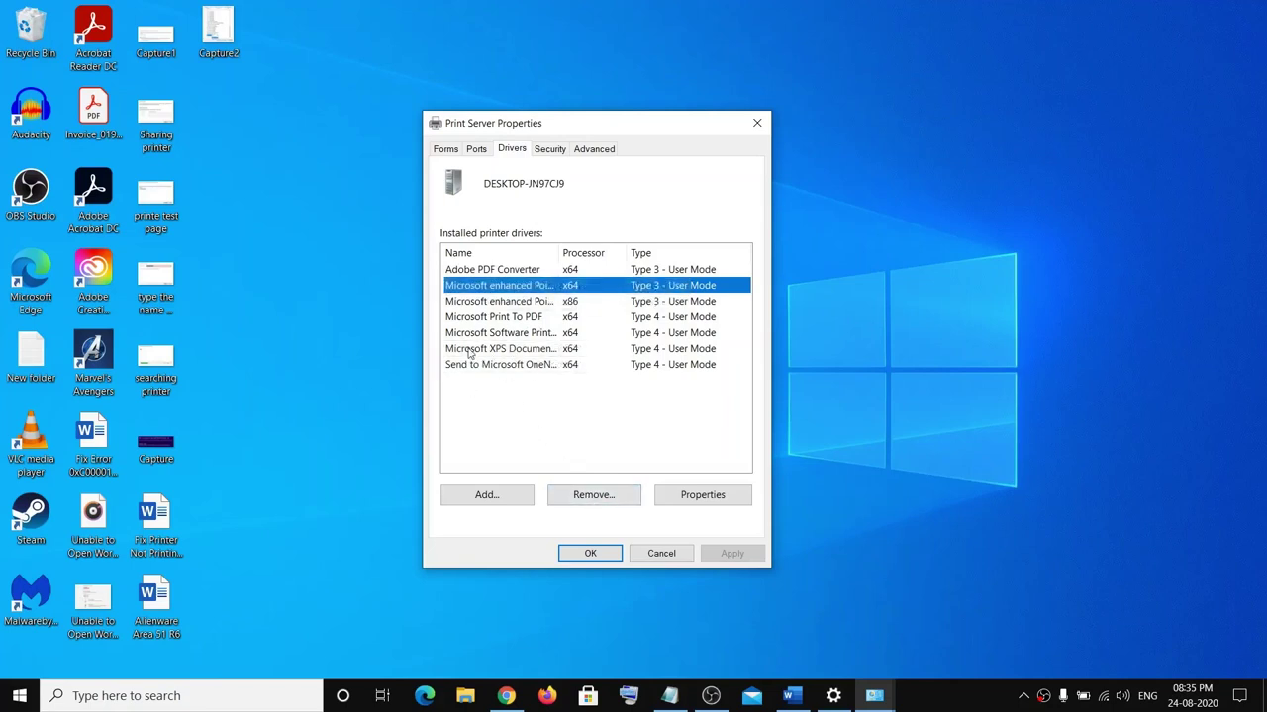
left_click(495, 305)
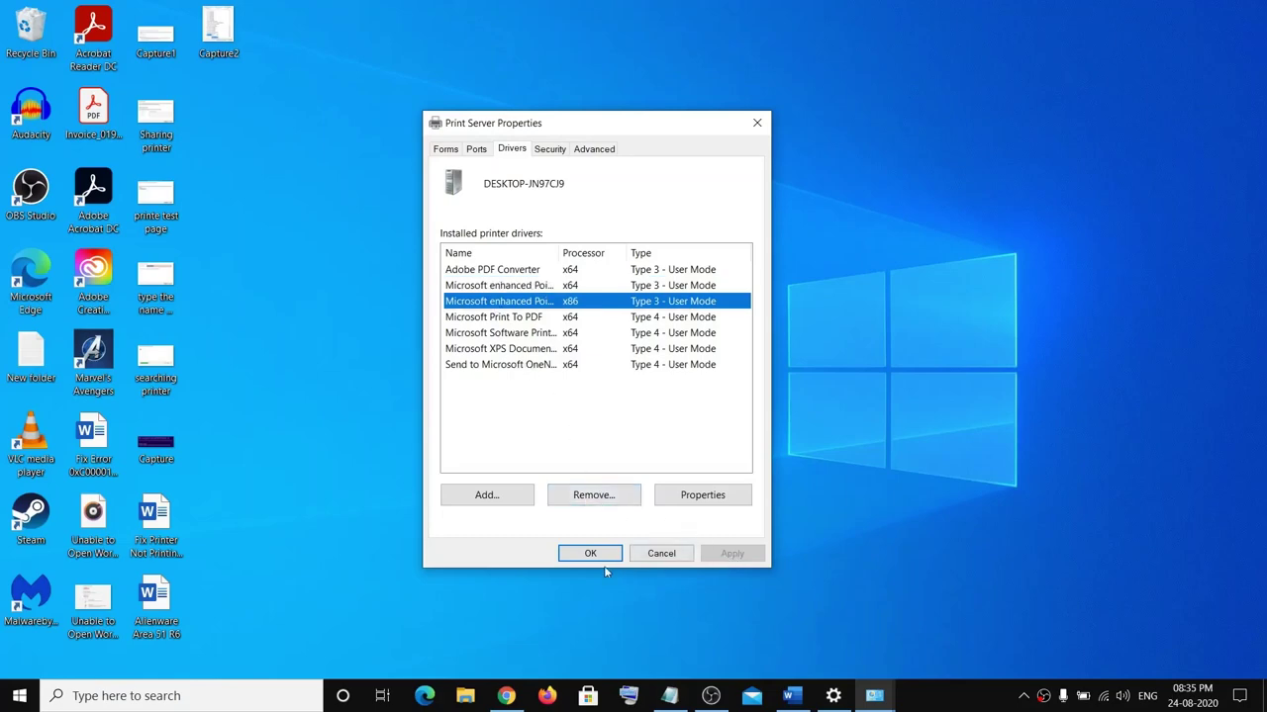
Step: Switch to the Word guide and highlight "Now reinstall printer driver from Printer manufacturer's website"
left_click(789, 696)
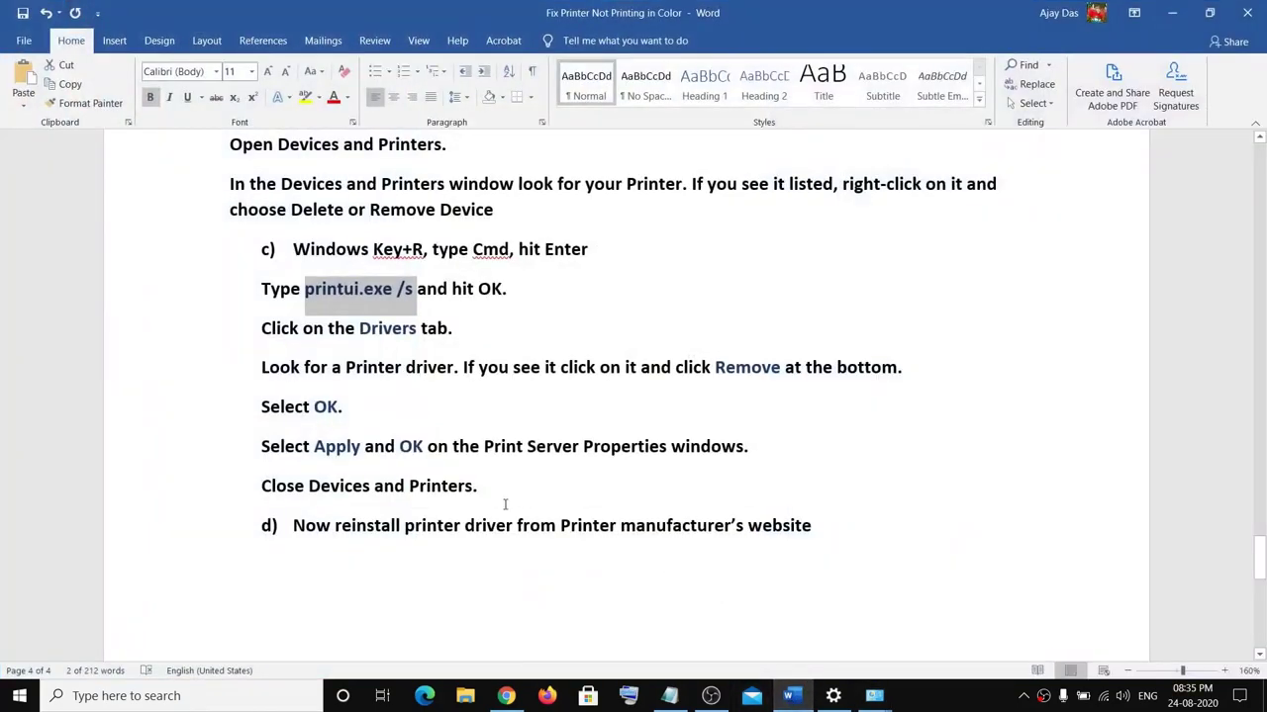
left_click(507, 495)
scroll(419, 475, "down", 1)
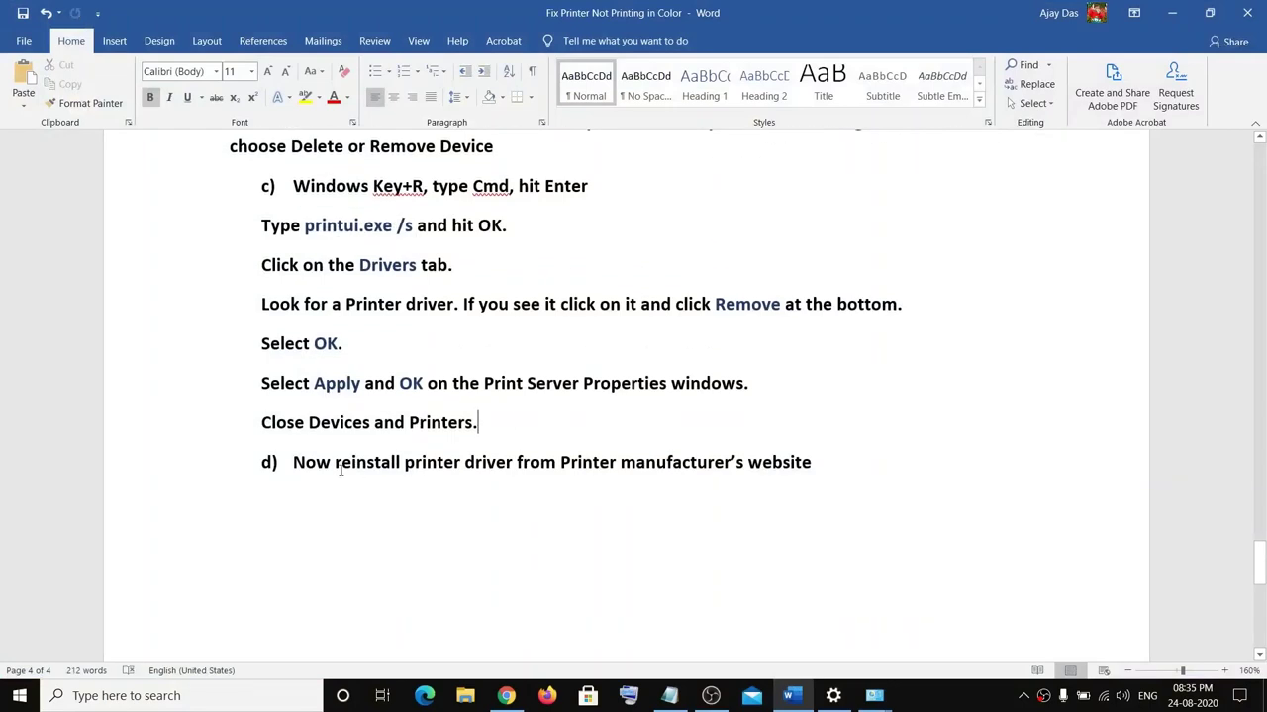
left_click_drag(297, 462, 659, 460)
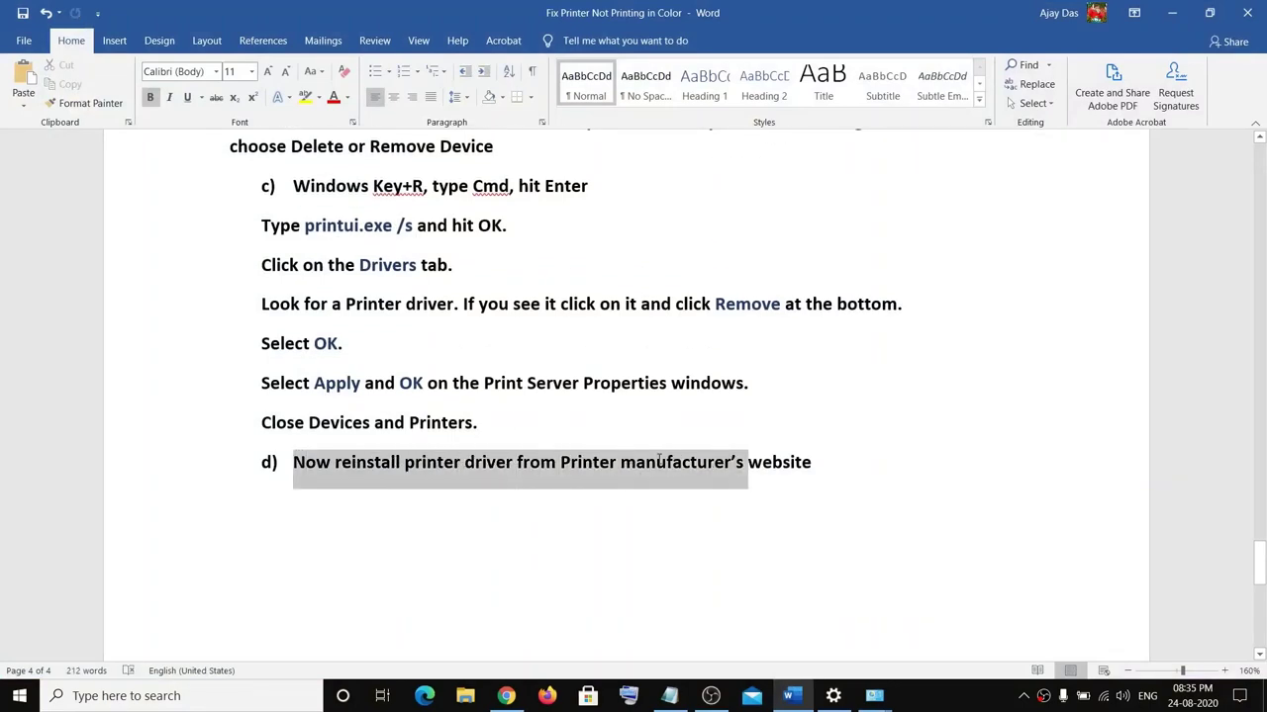
left_click_drag(748, 462, 789, 472)
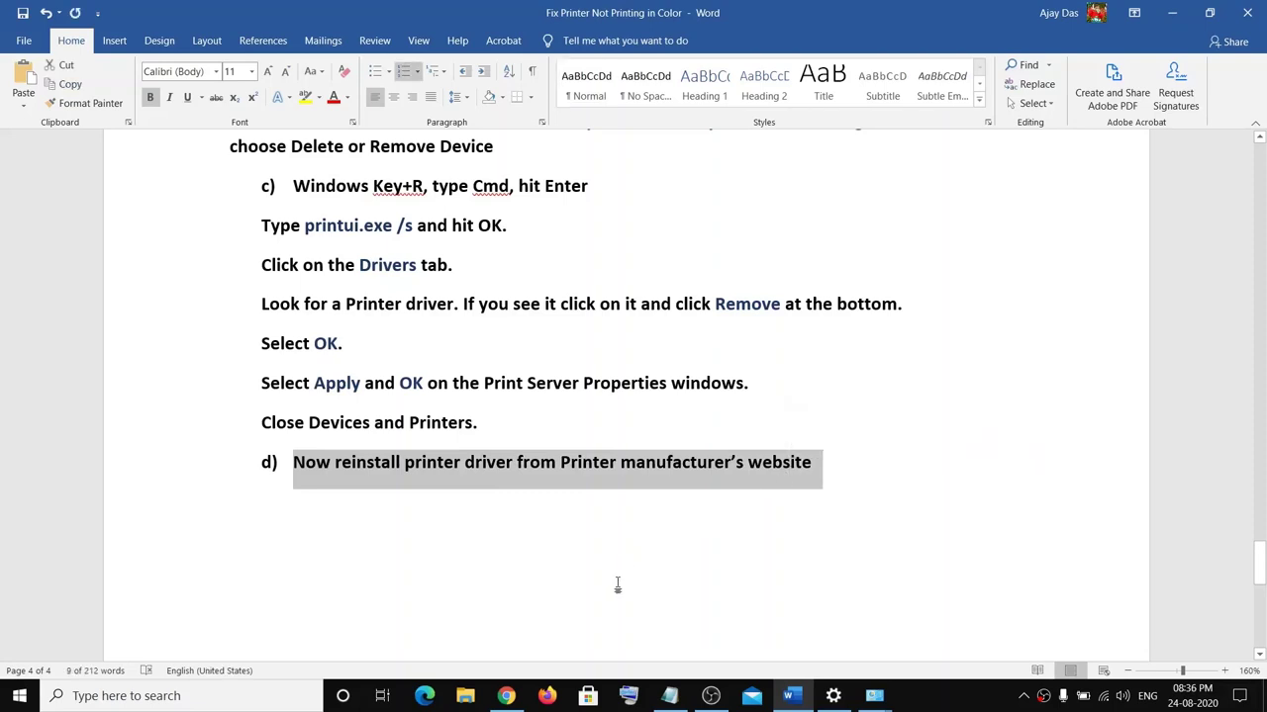
Step: Switch to Chrome and search Google for "hp support"
mouse_move(510, 698)
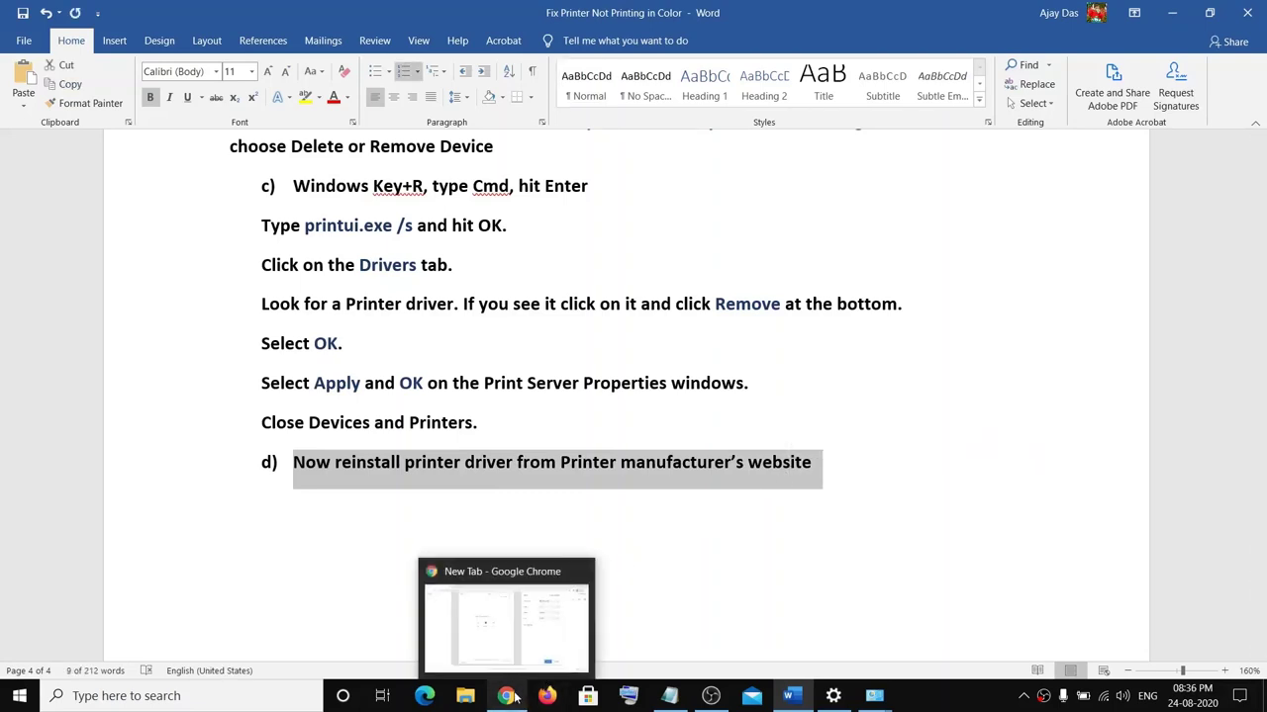
left_click(503, 638)
left_click(220, 12)
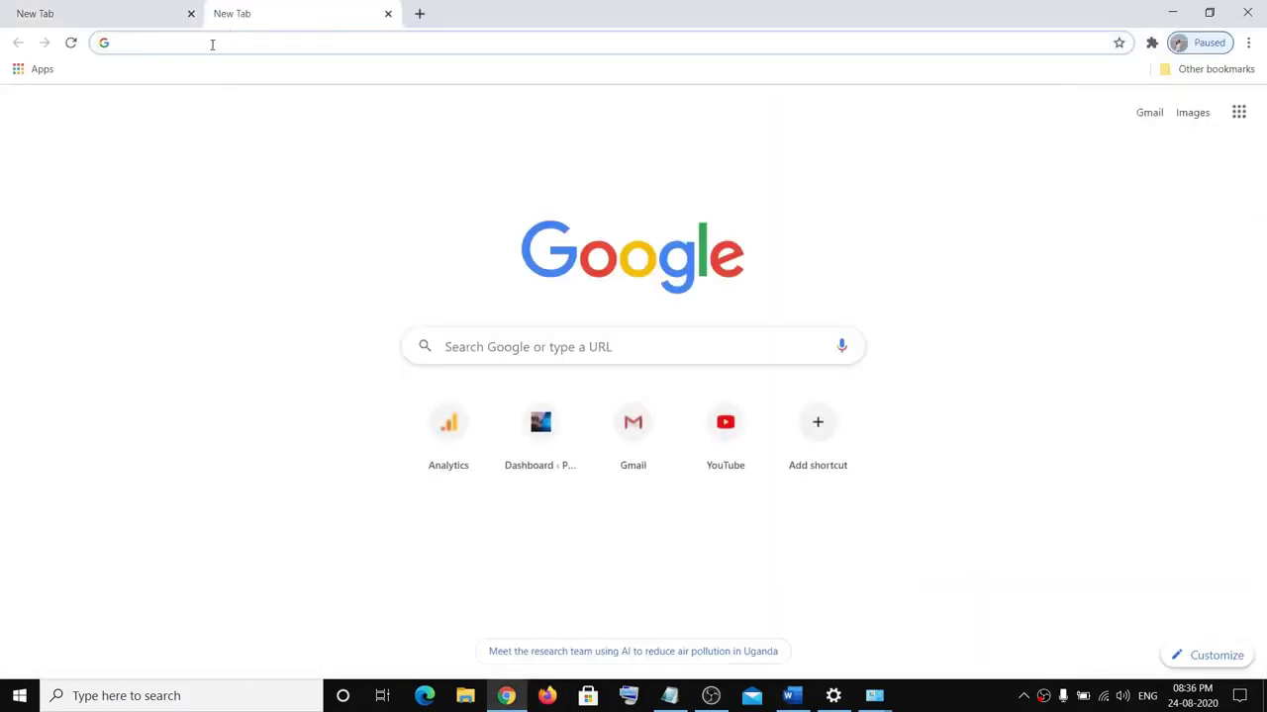
left_click(209, 42)
left_click(45, 264)
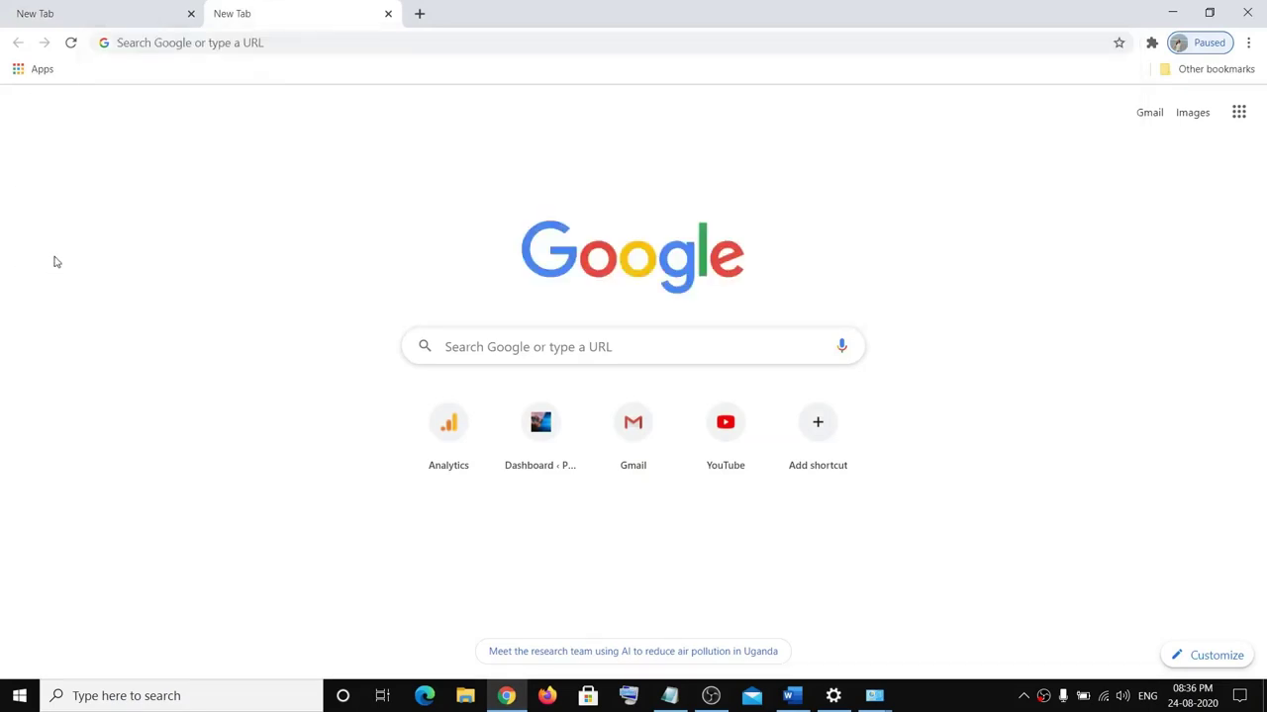
left_click(179, 43)
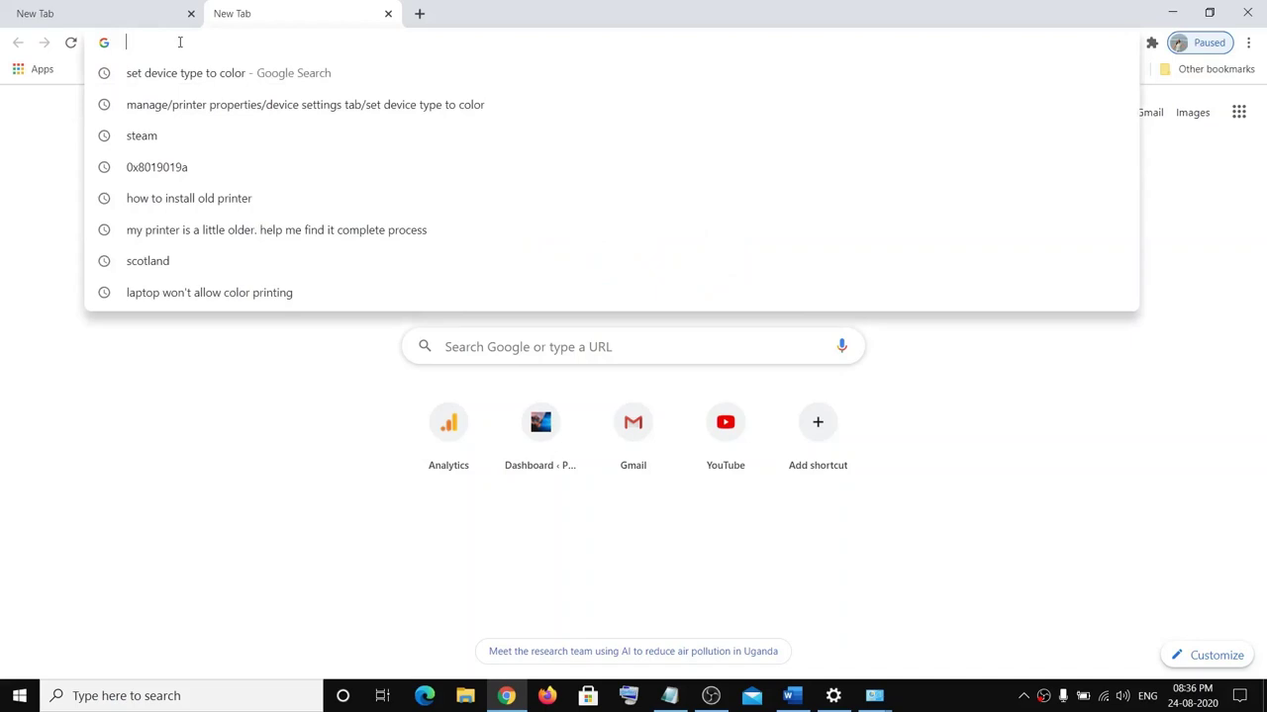
type("ho")
key("Escape")
key("ctrl+z")
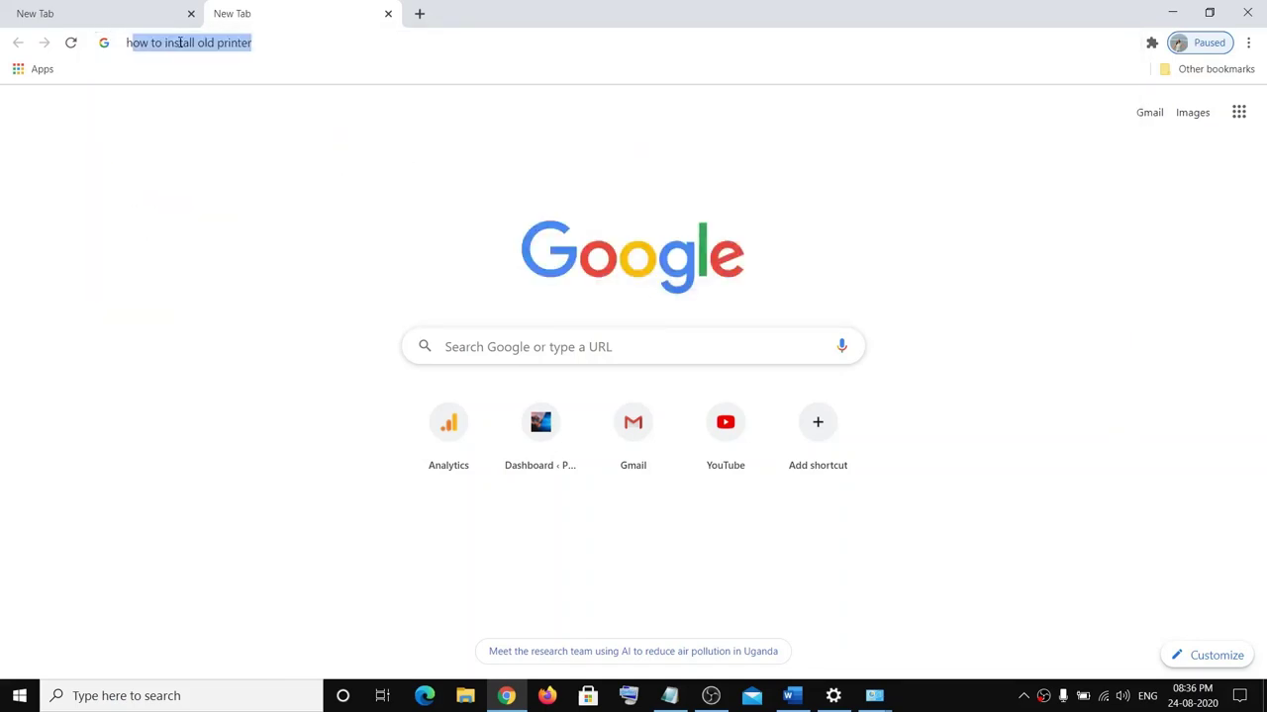
type("hp support")
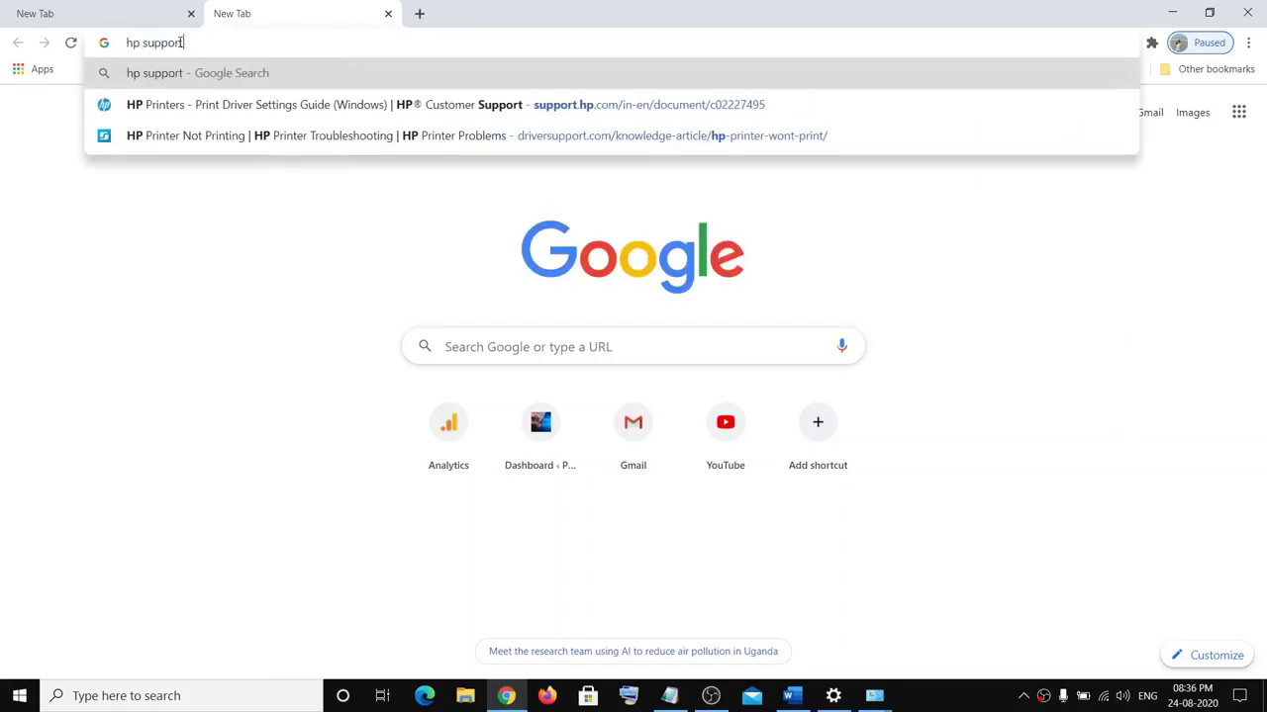
key("Return")
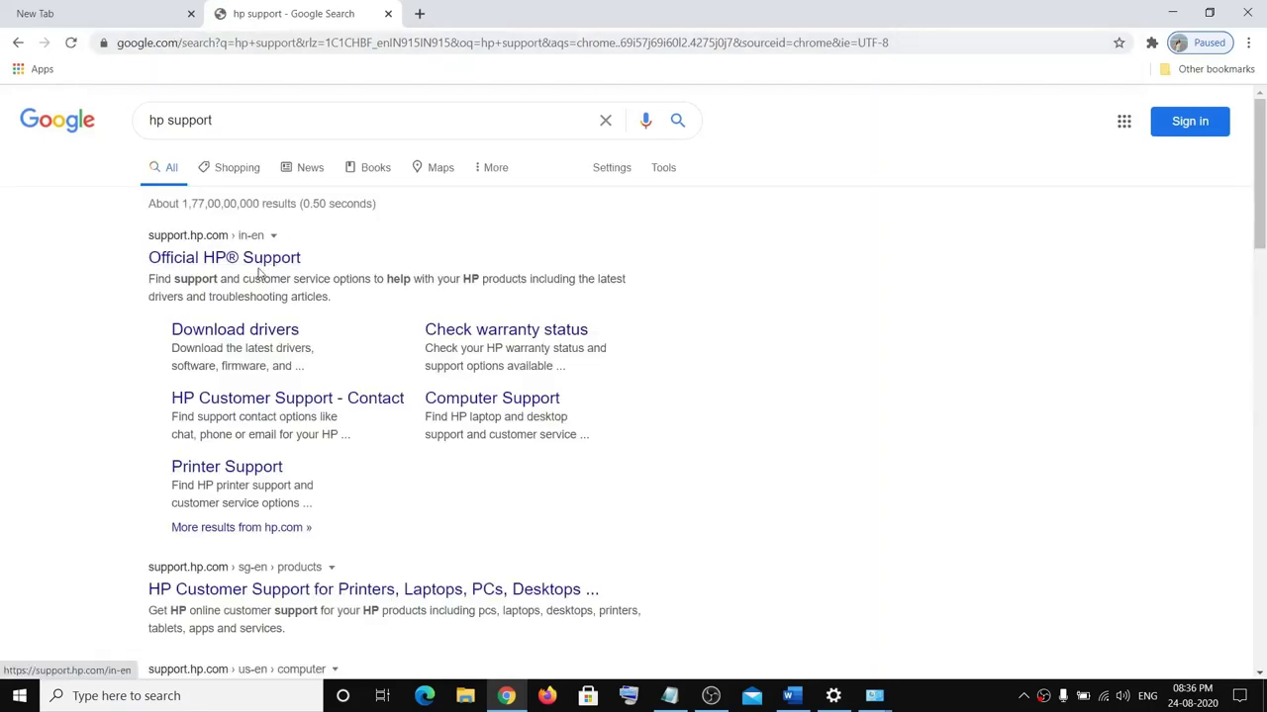
Step: Open the Official HP Support site, dismiss the information notice, and go to its Software & drivers page
left_click(237, 261)
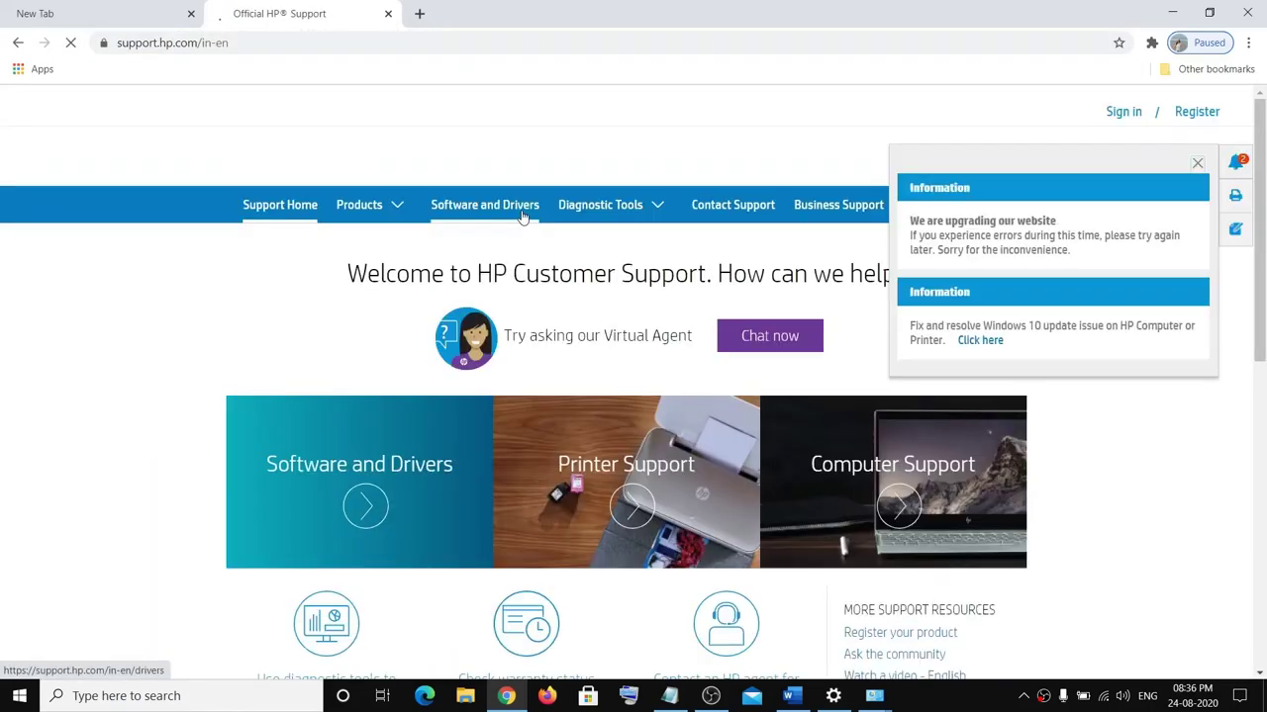
left_click(1197, 162)
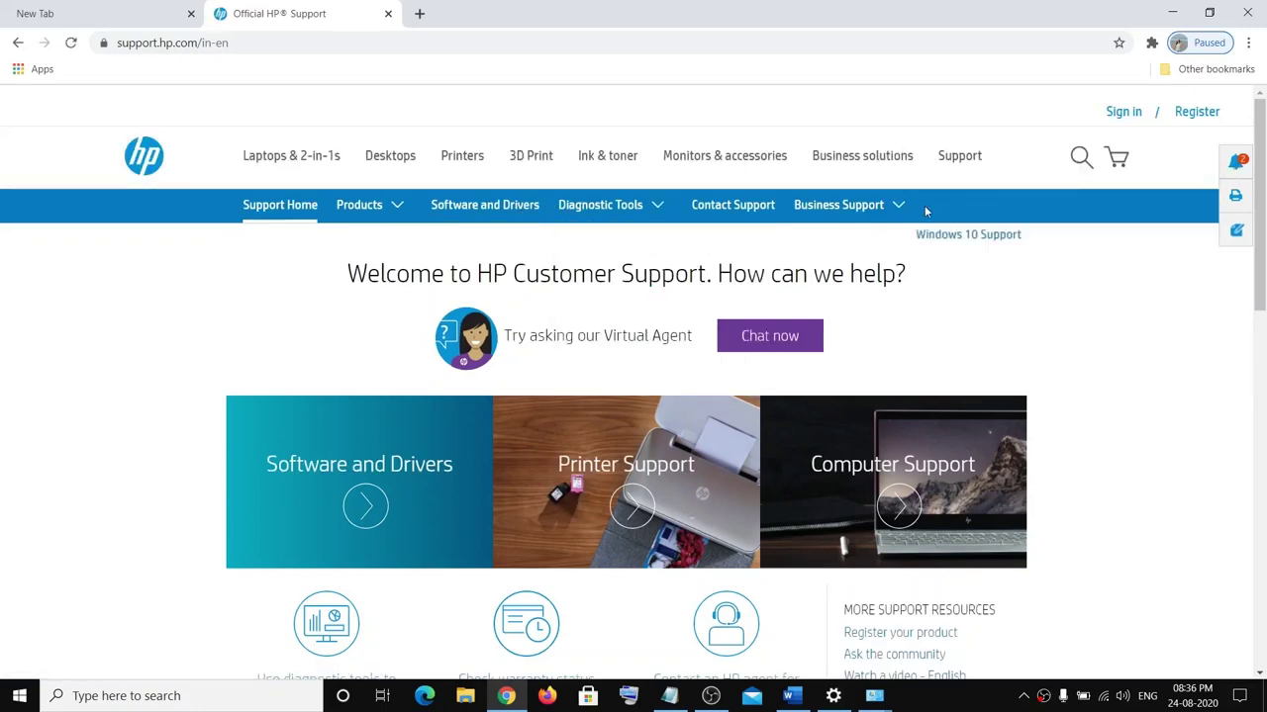
left_click(871, 203)
mouse_move(940, 161)
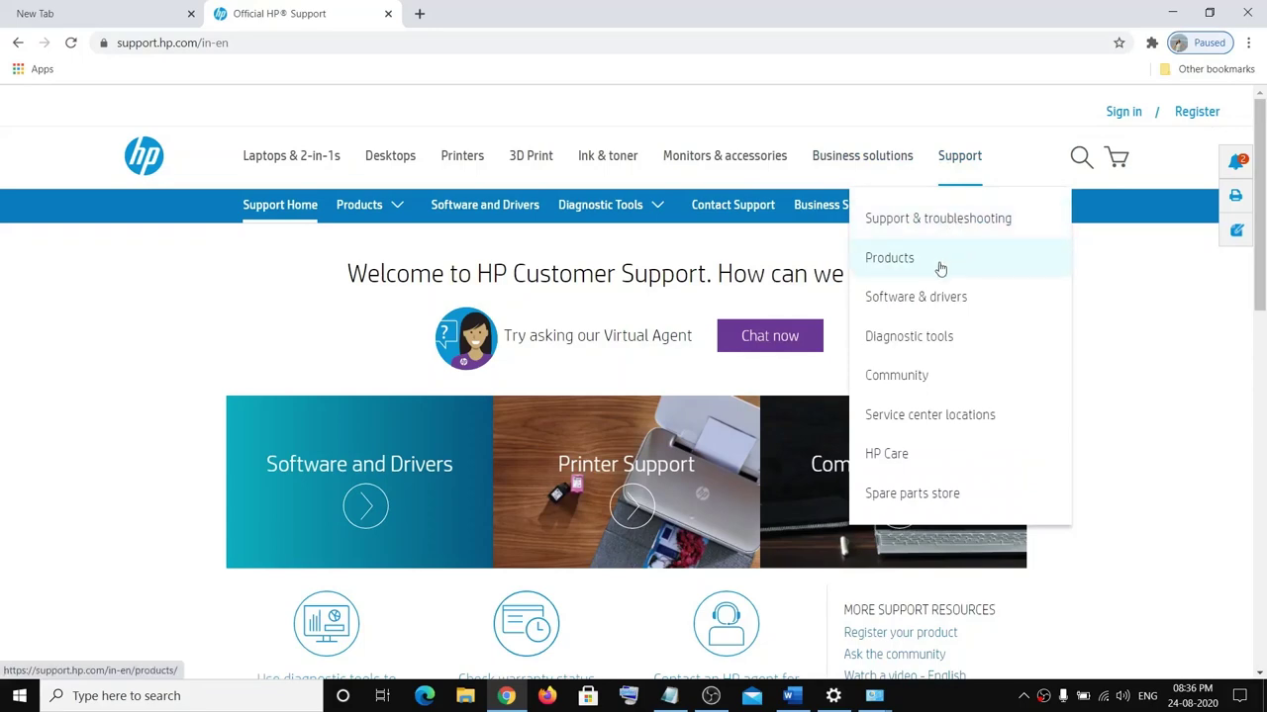
left_click(927, 298)
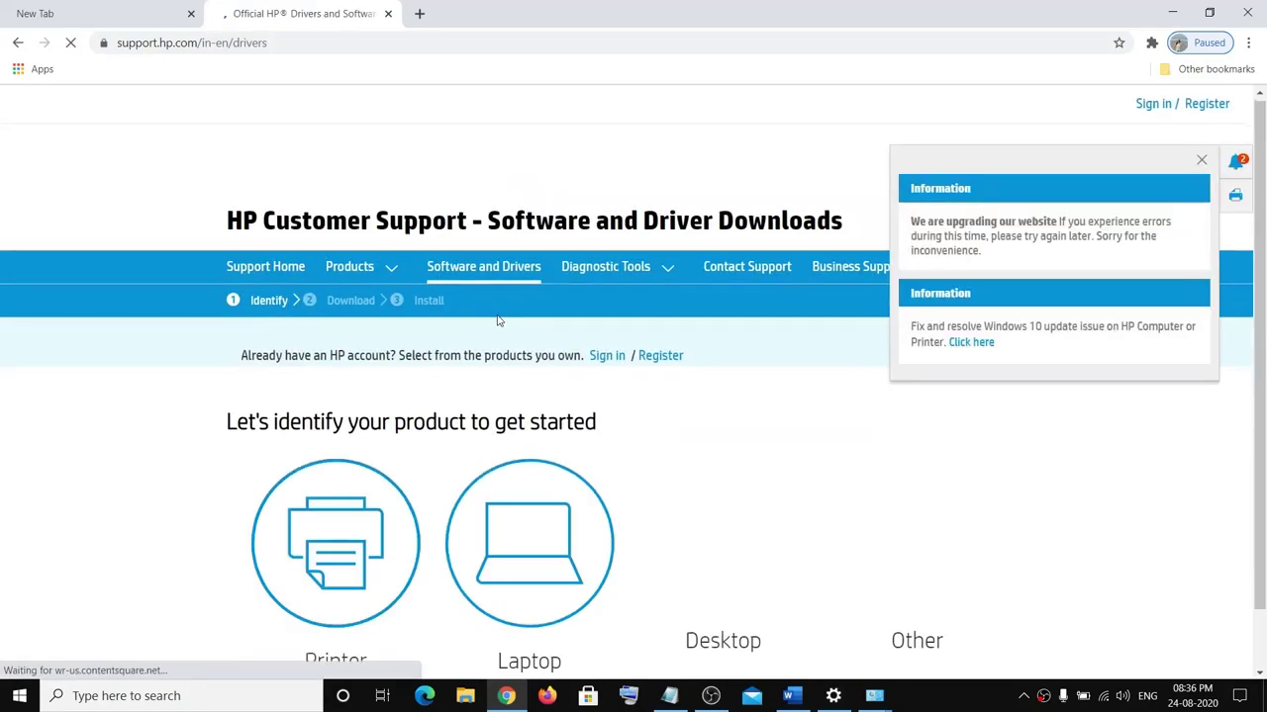
Step: Choose Printer as the product type and open the HP Deskjet Ink Advantage 3540 e-All-in-One series from the popular printers
left_click(282, 465)
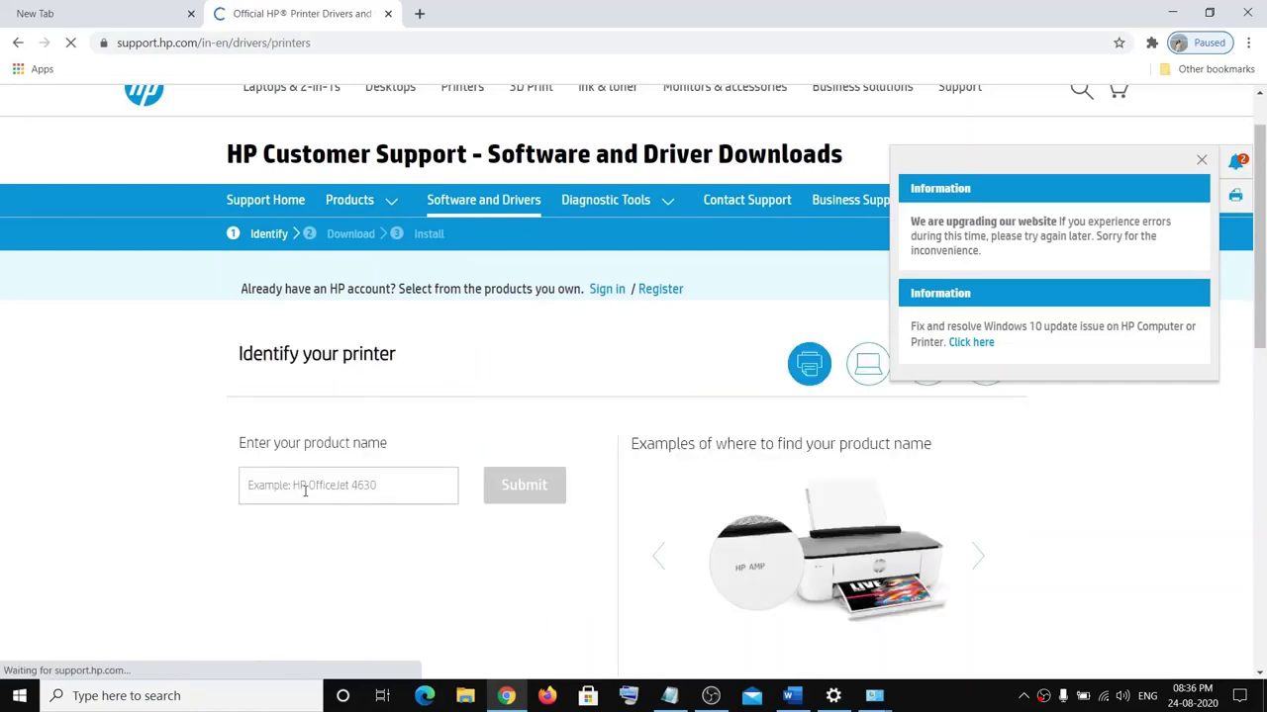
left_click(255, 321)
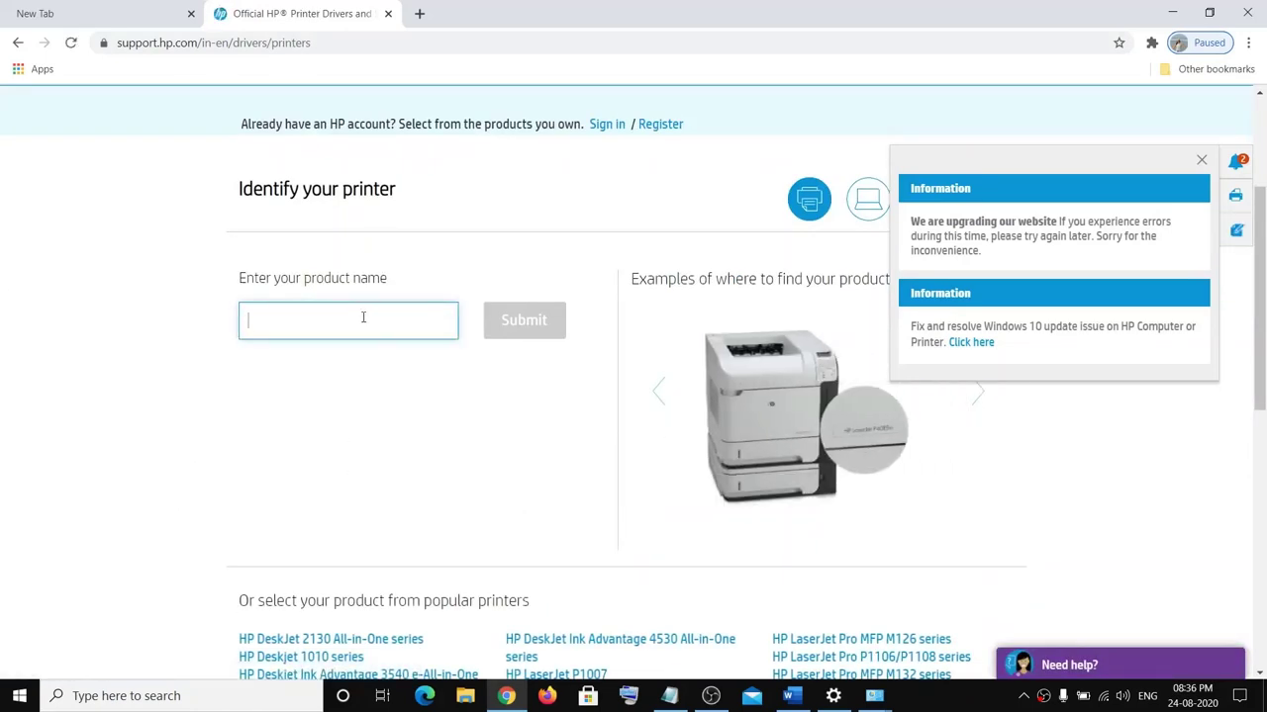
scroll(373, 312, "down", 3)
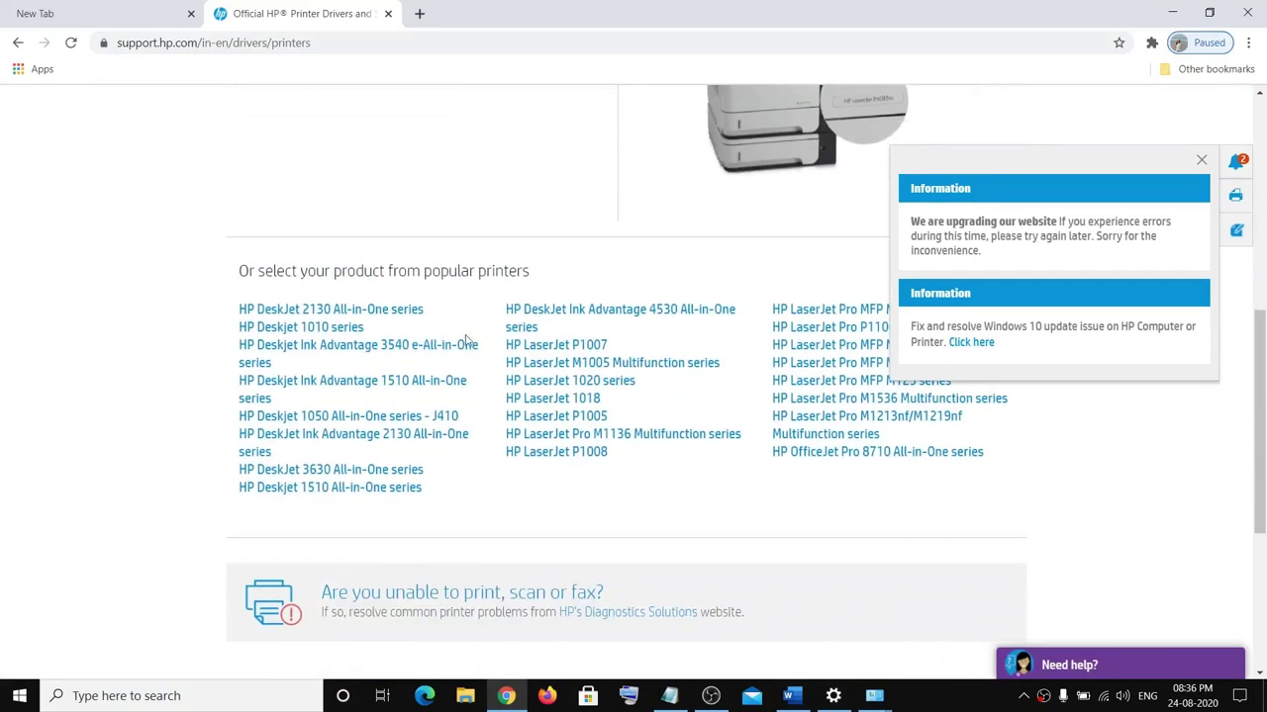
left_click(375, 352)
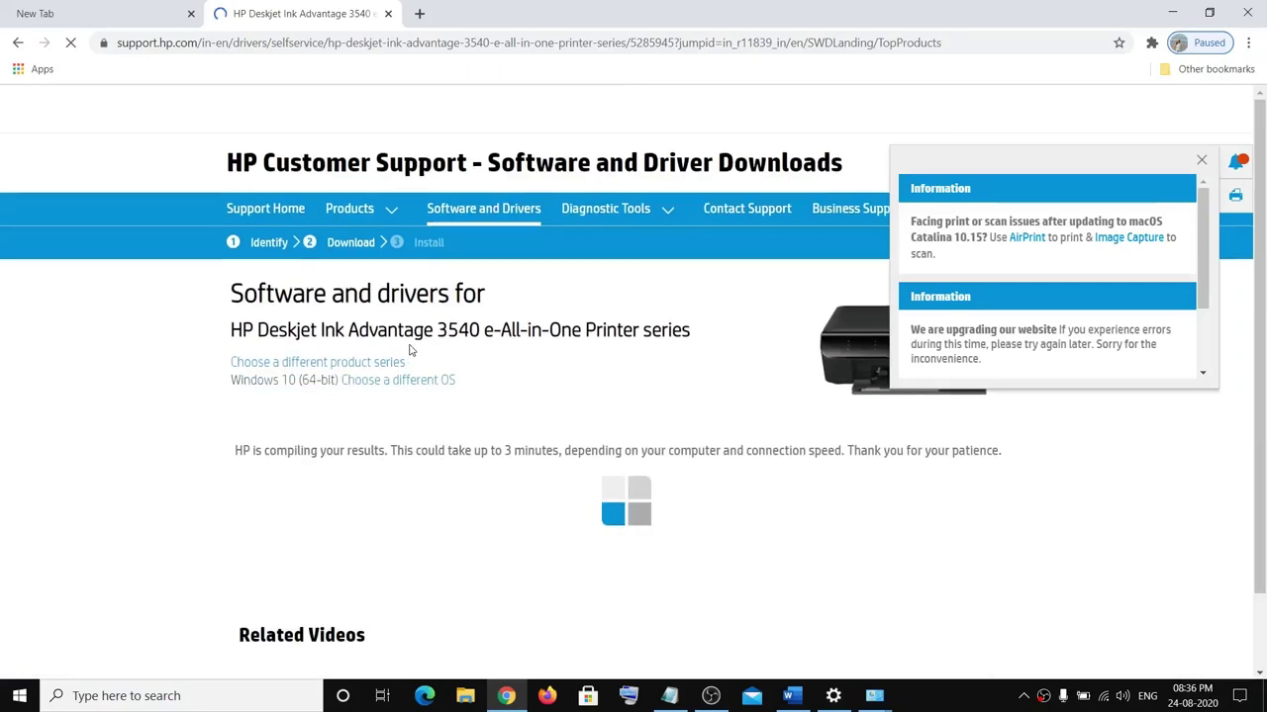
Step: Expand the Basic Drivers category for the printer and dismiss the information notice covering its download link
scroll(419, 359, "down", 1)
scroll(424, 354, "down", 2)
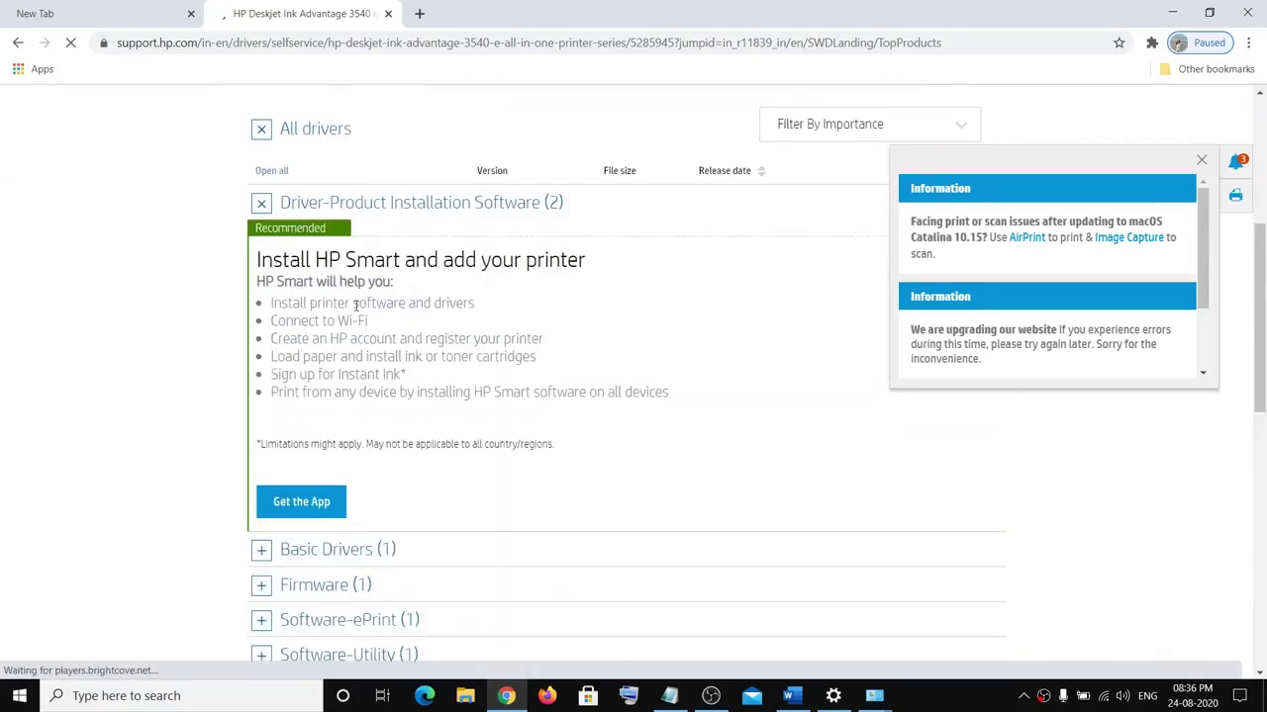
scroll(416, 327, "down", 4)
left_click(331, 137)
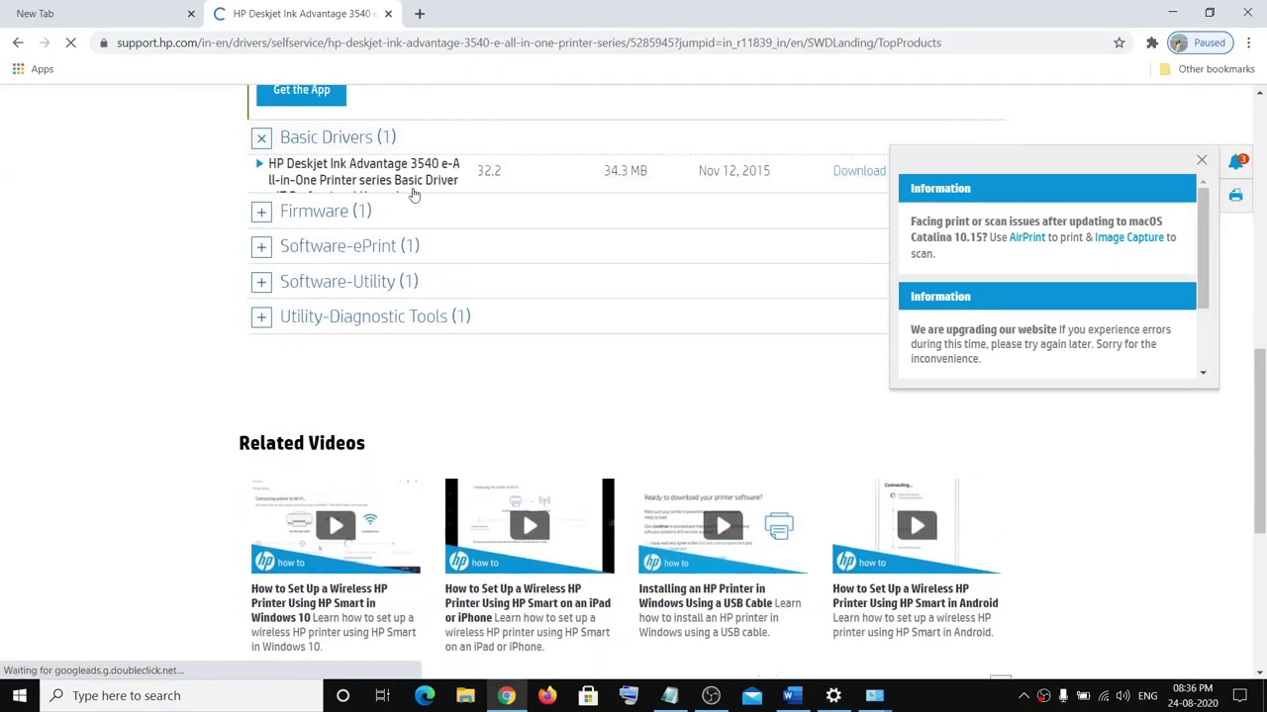
left_click(1201, 160)
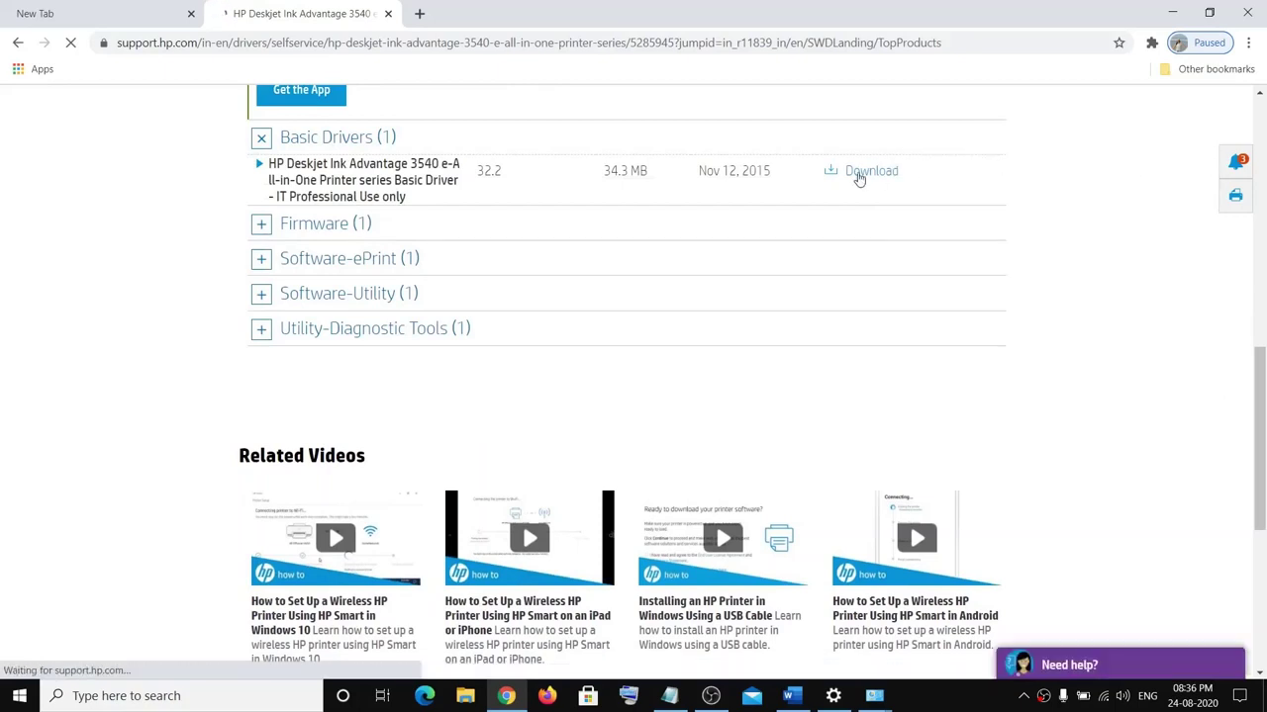
scroll(697, 234, "up", 2)
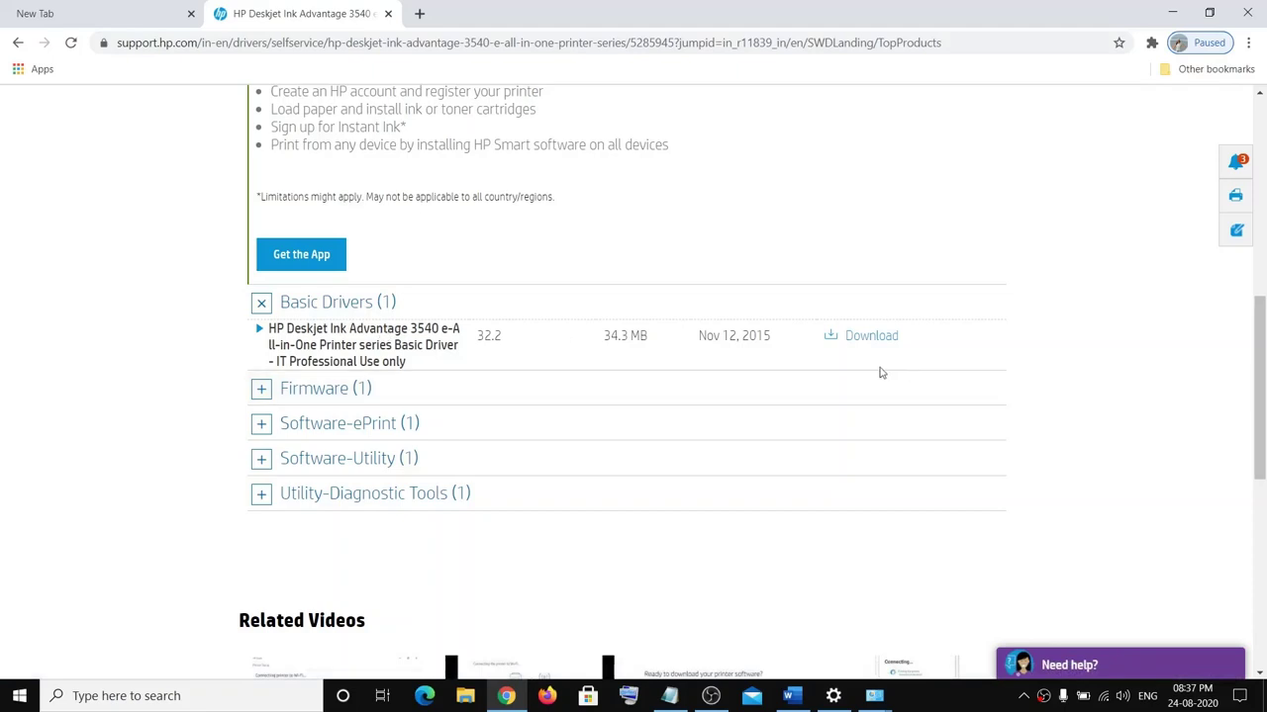
Step: Return to the Word guide and highlight step d about reinstalling the printer driver from the manufacturer's website
left_click(792, 697)
left_click(768, 448)
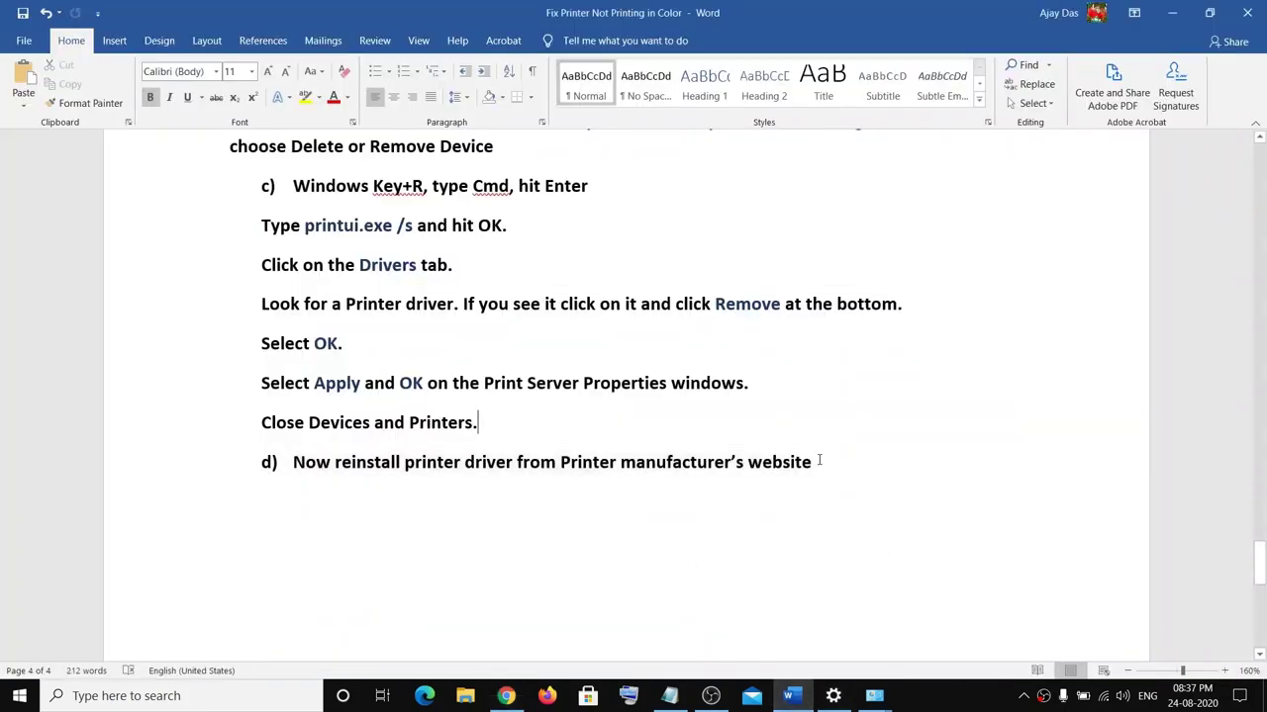
left_click_drag(824, 462, 293, 462)
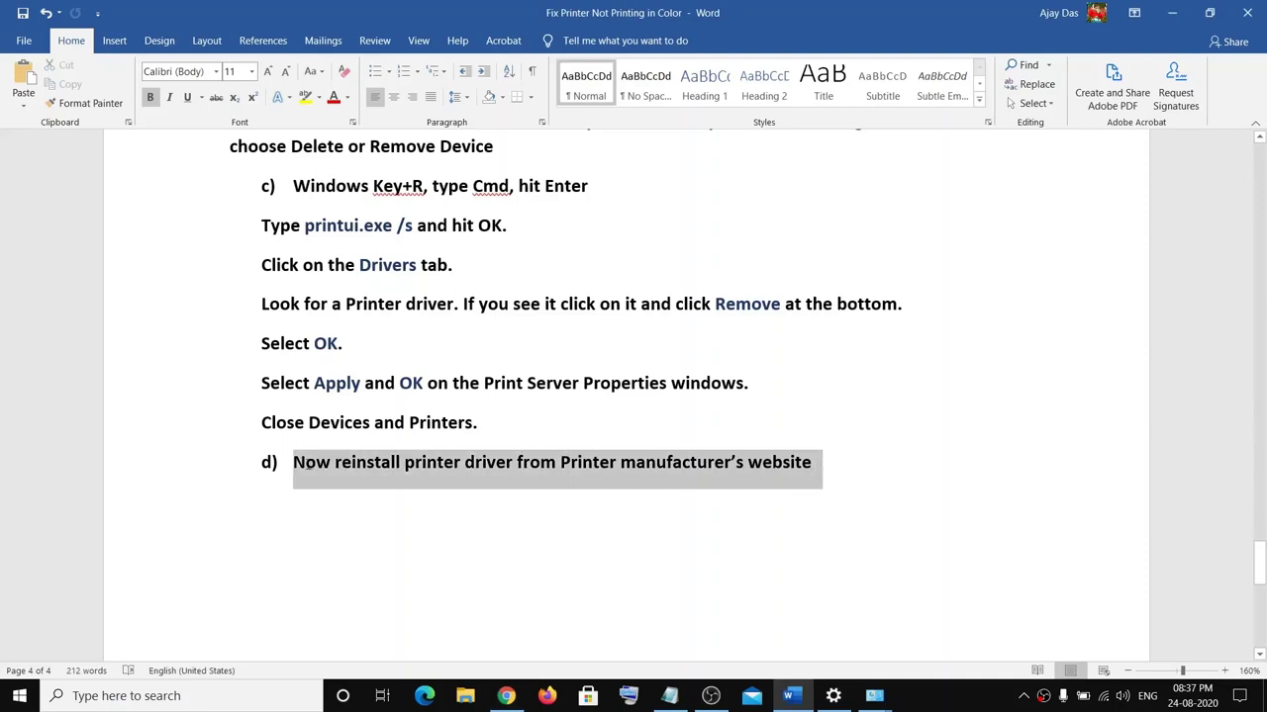